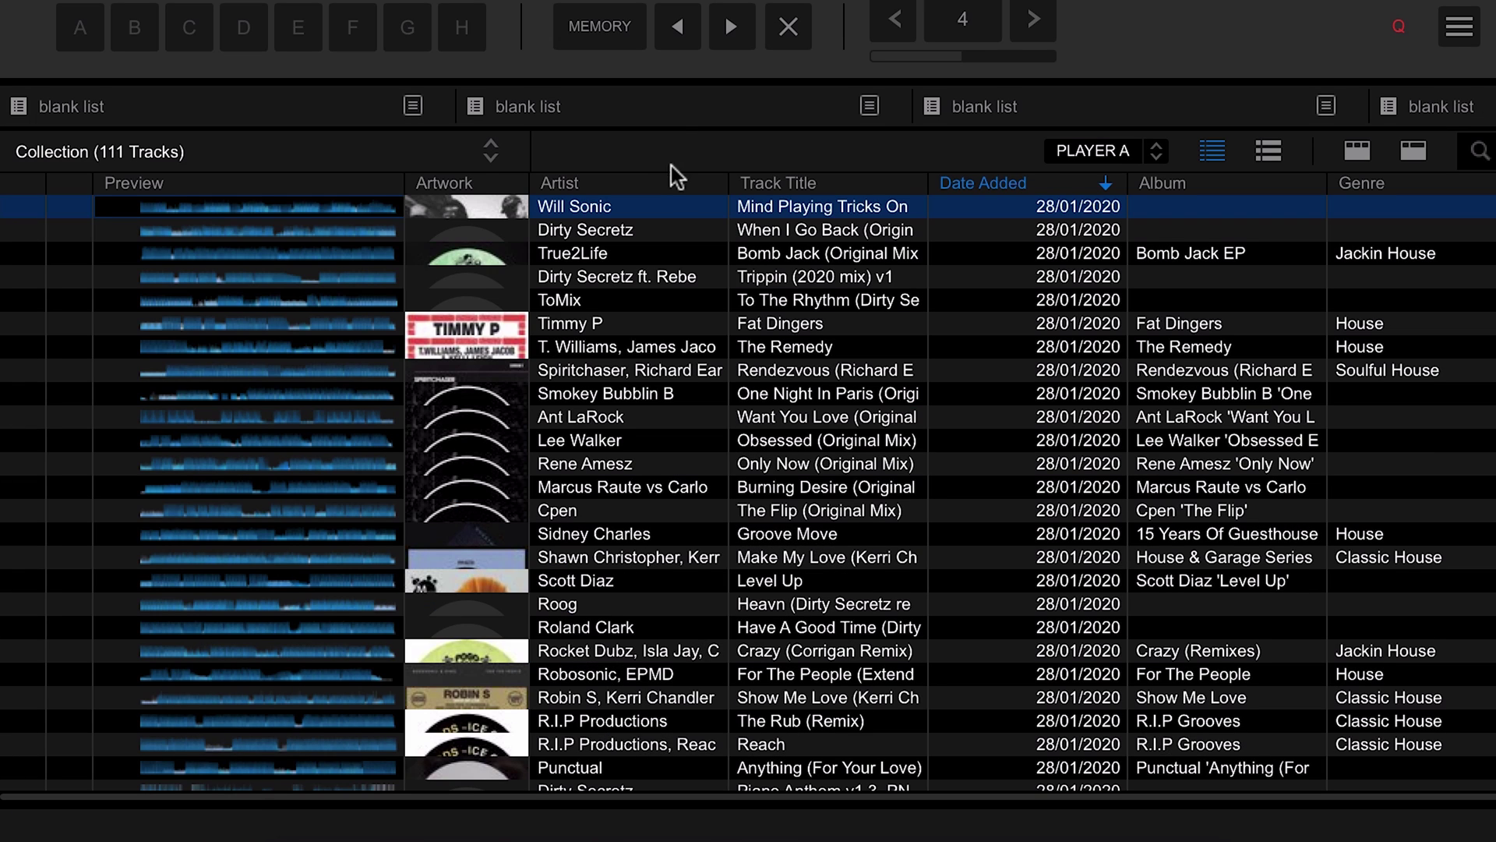
Uncheck Album and then BPM in the column-header menu, leaving Rating beside Genre
{"action": "right_click", "coordinate": [679, 182]}
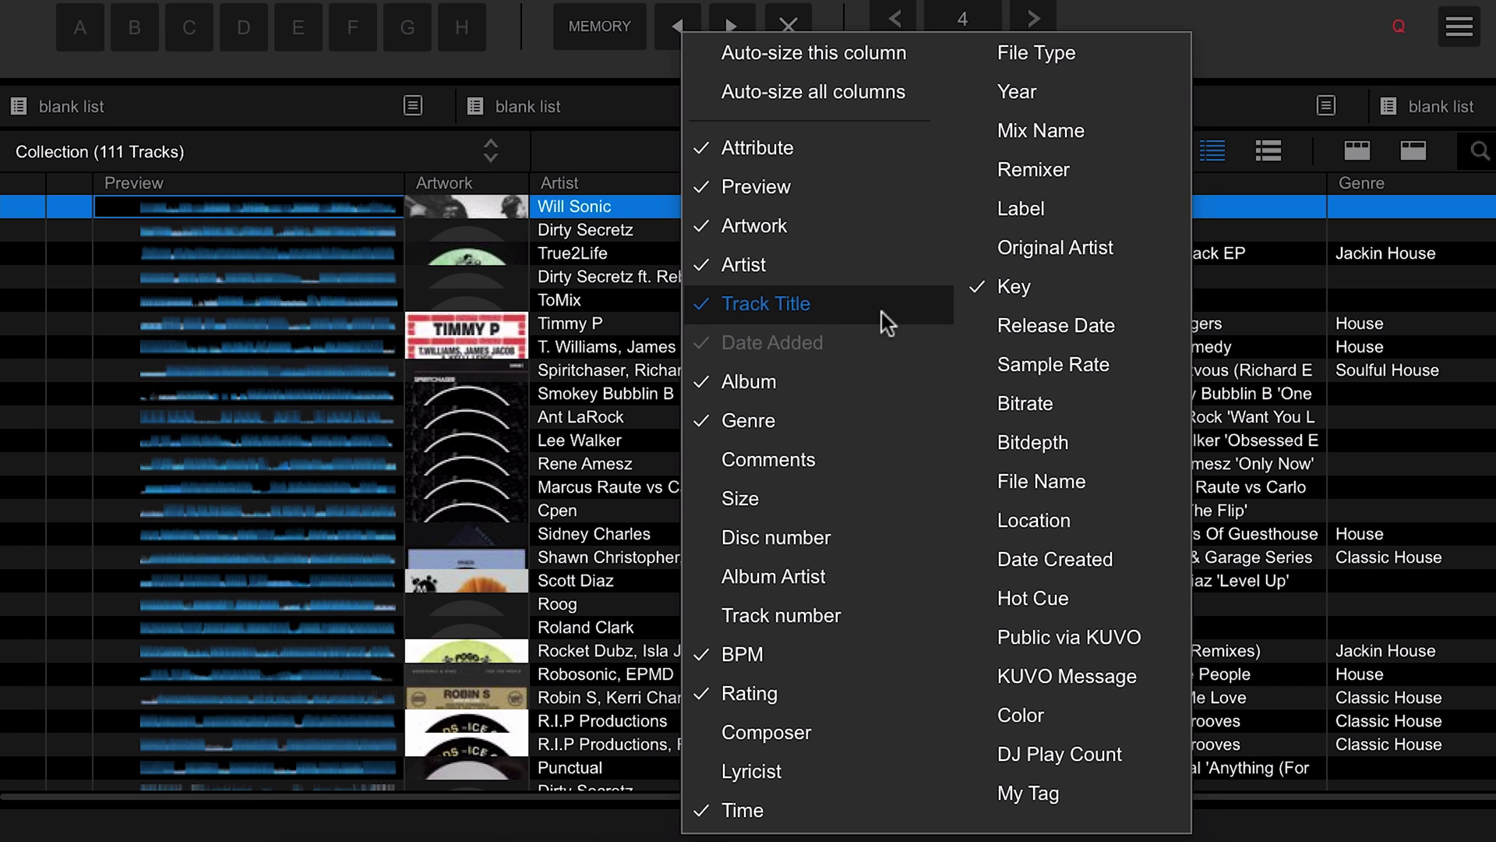
{"action": "left_click", "coordinate": [793, 386]}
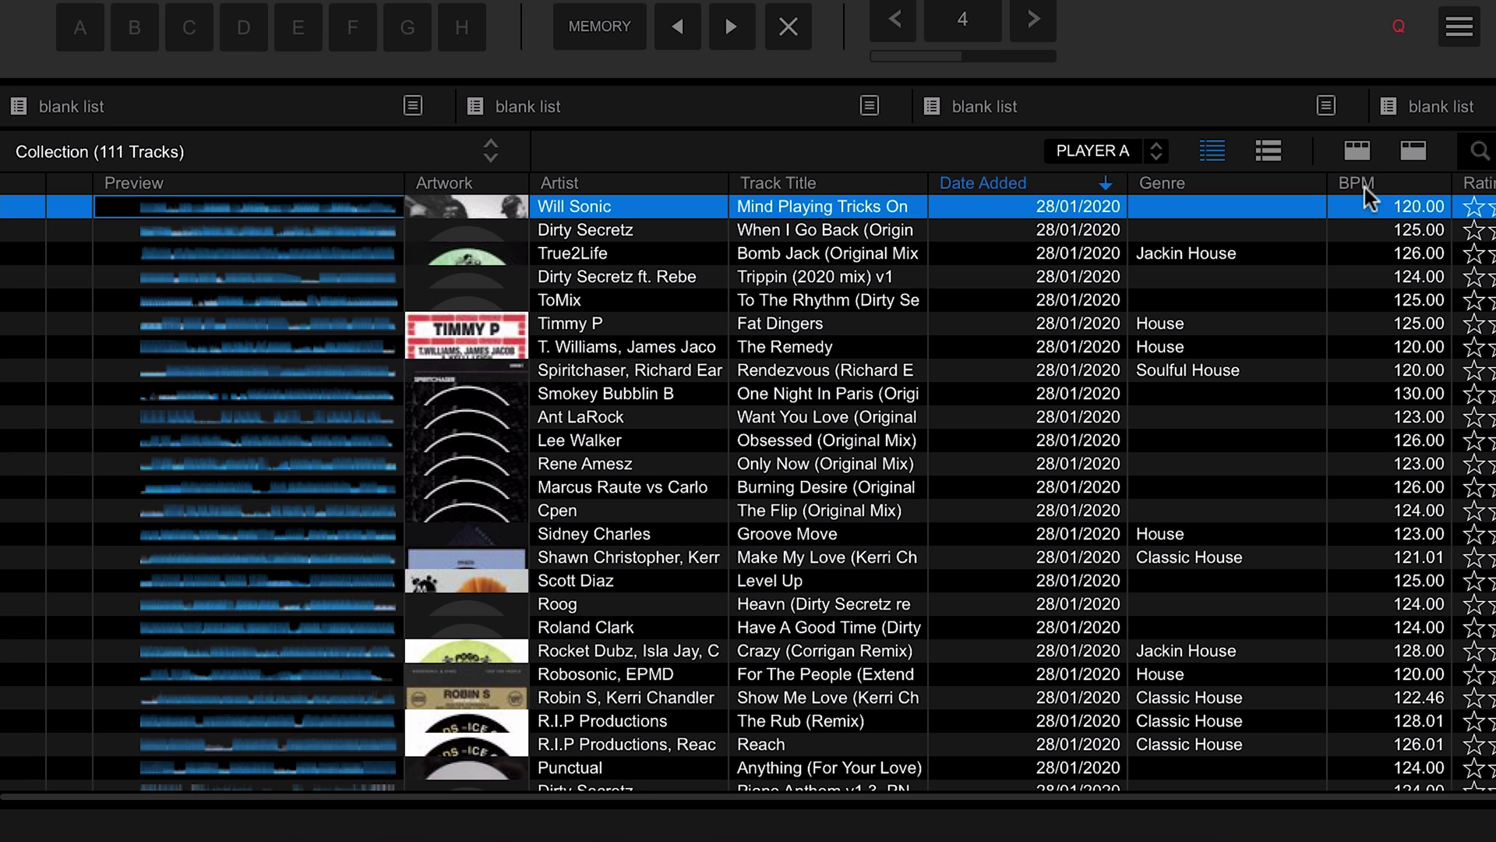
{"action": "right_click", "coordinate": [652, 180]}
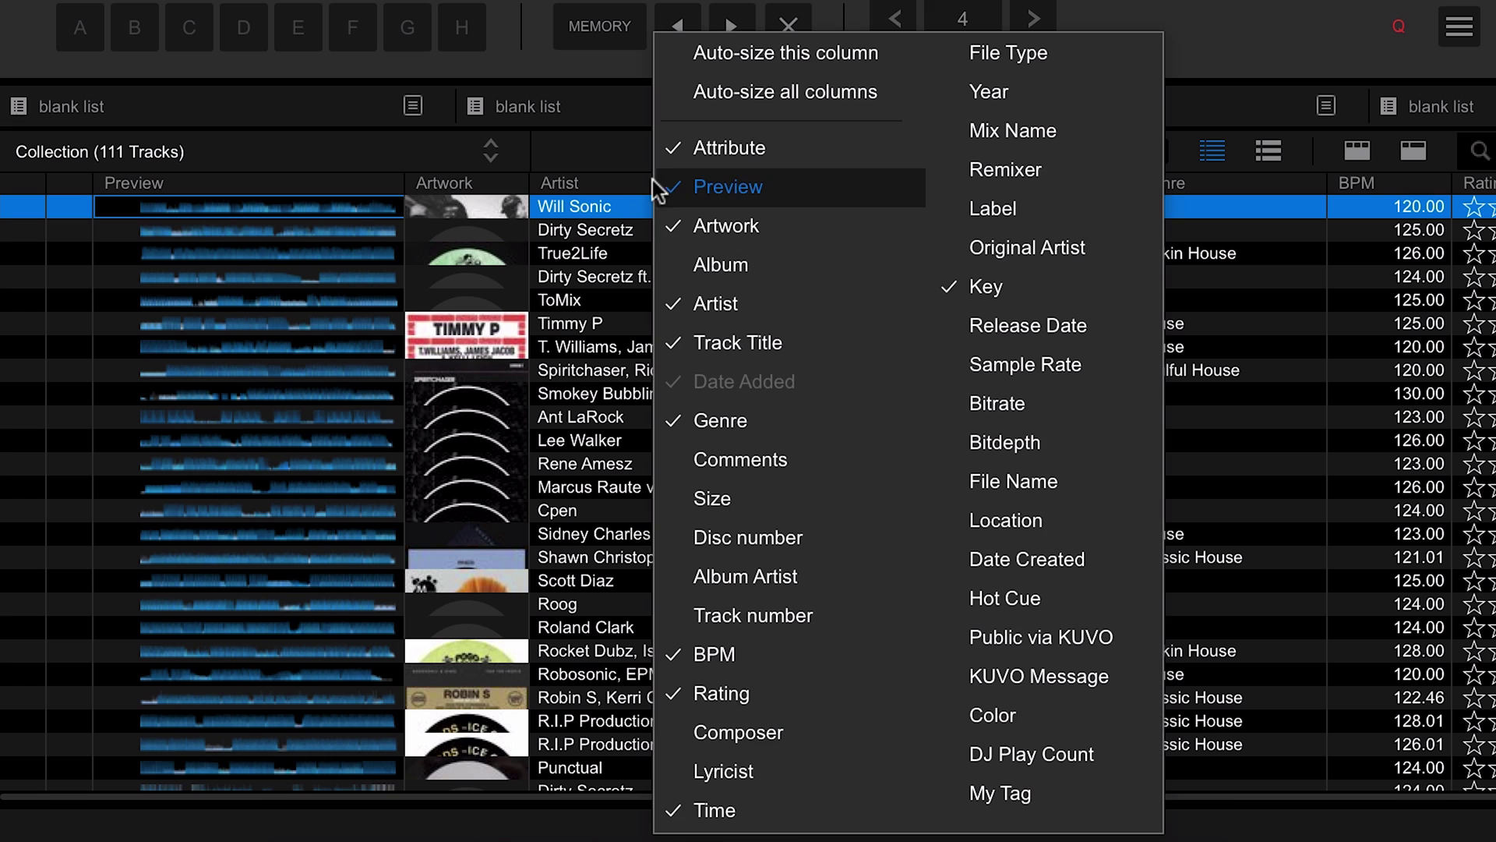
{"action": "left_click", "coordinate": [747, 662]}
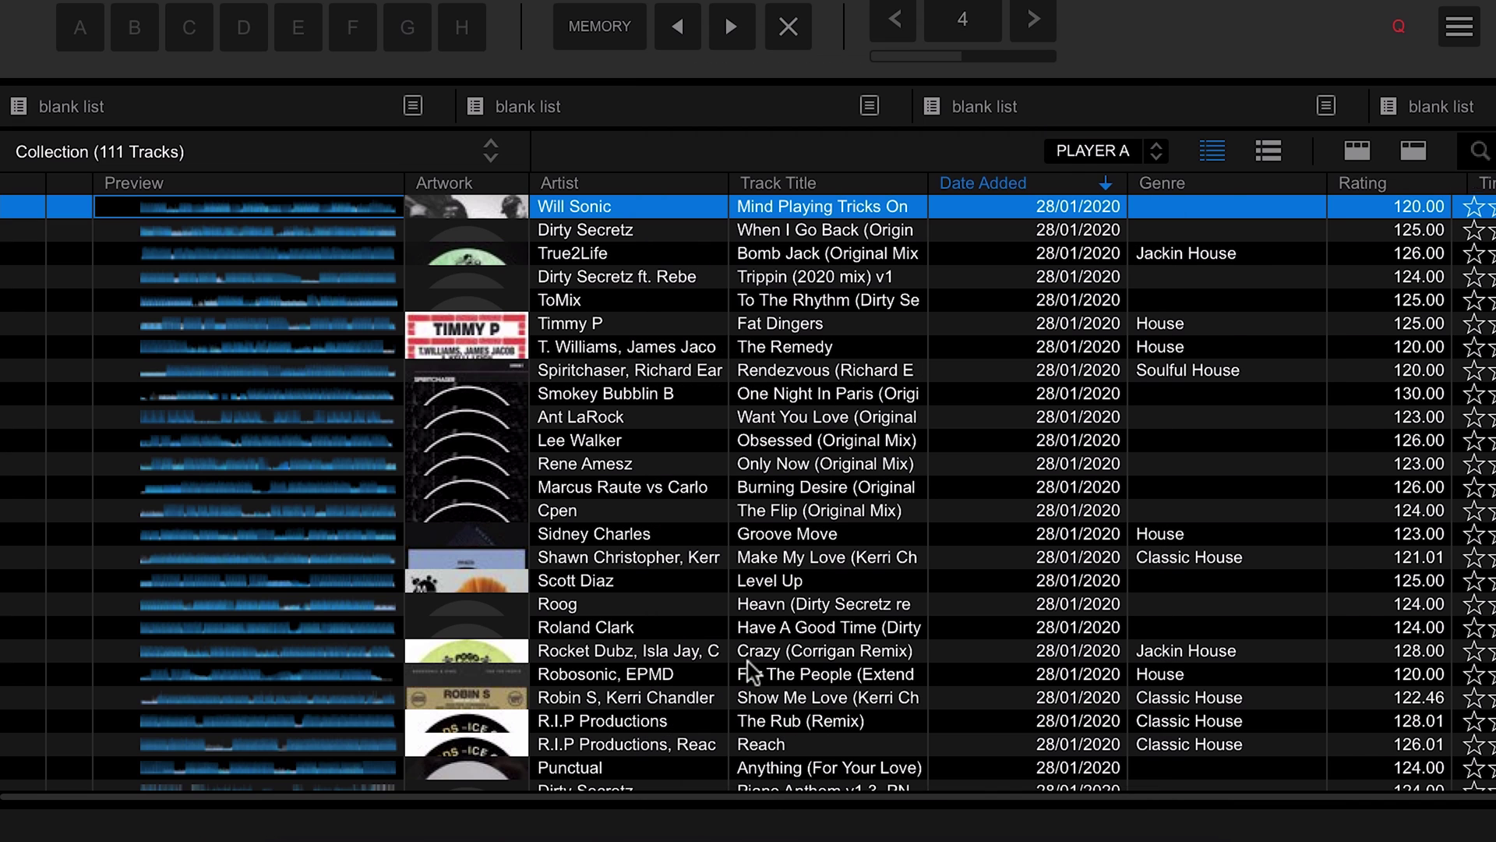
{"action": "right_click", "coordinate": [857, 175]}
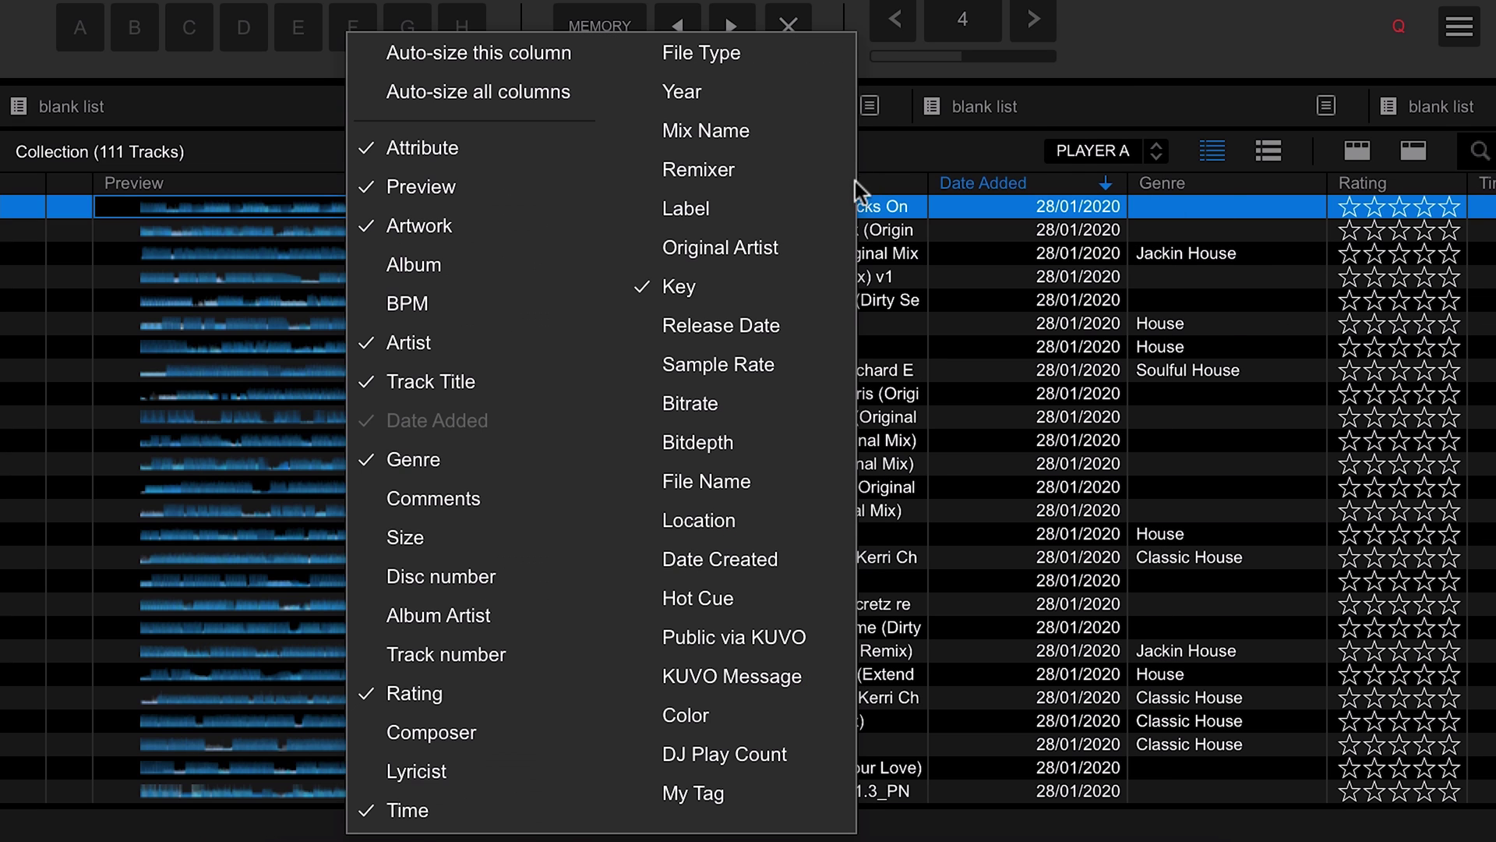
Remove the Rating column and add My Tag and DJ Play Count columns
{"action": "left_click", "coordinate": [489, 691]}
{"action": "right_click", "coordinate": [806, 186]}
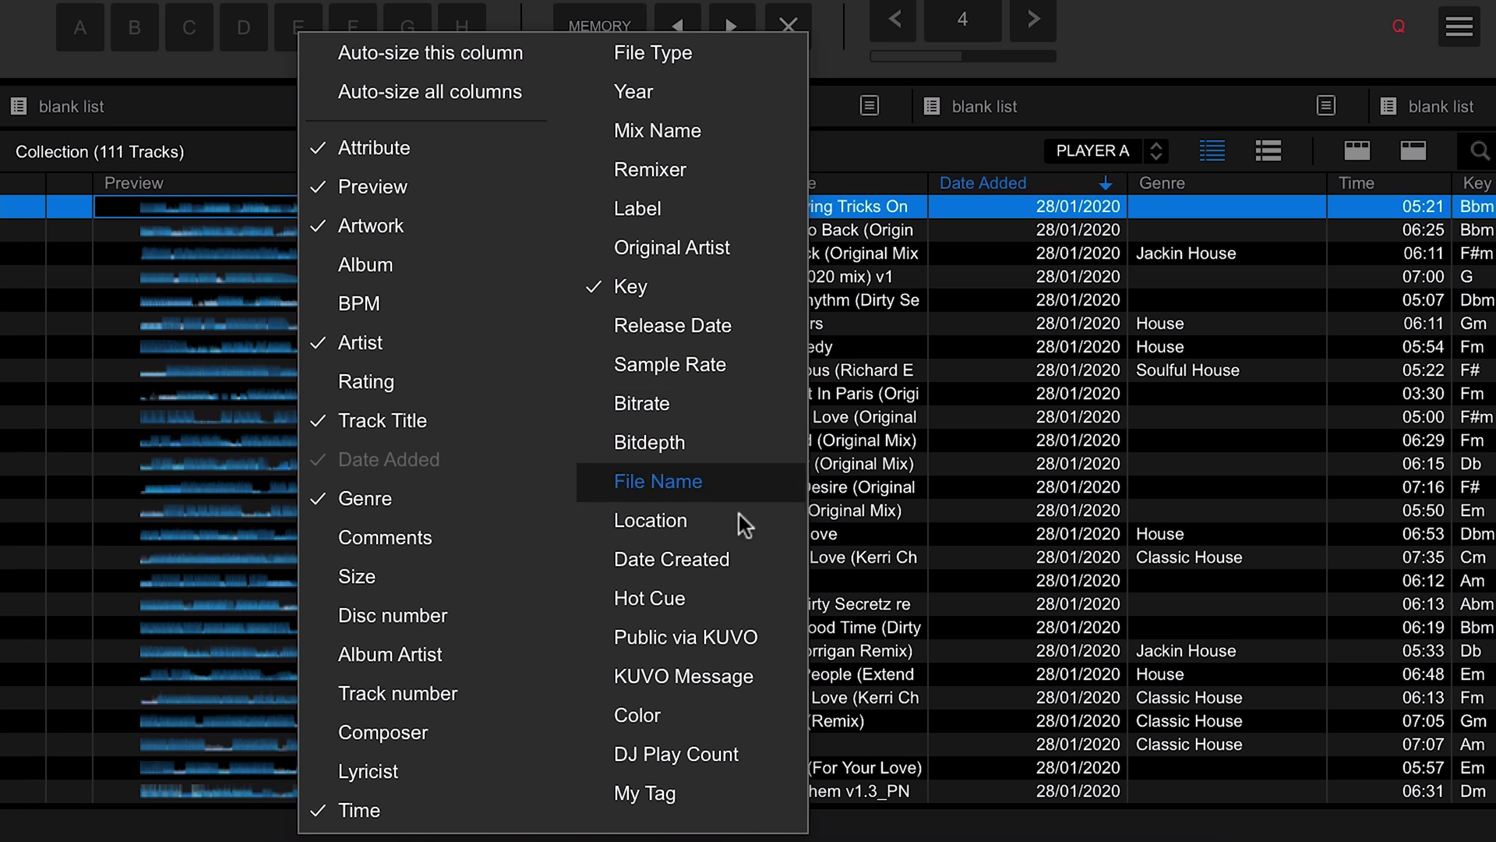
{"action": "left_click", "coordinate": [726, 801]}
{"action": "right_click", "coordinate": [764, 184]}
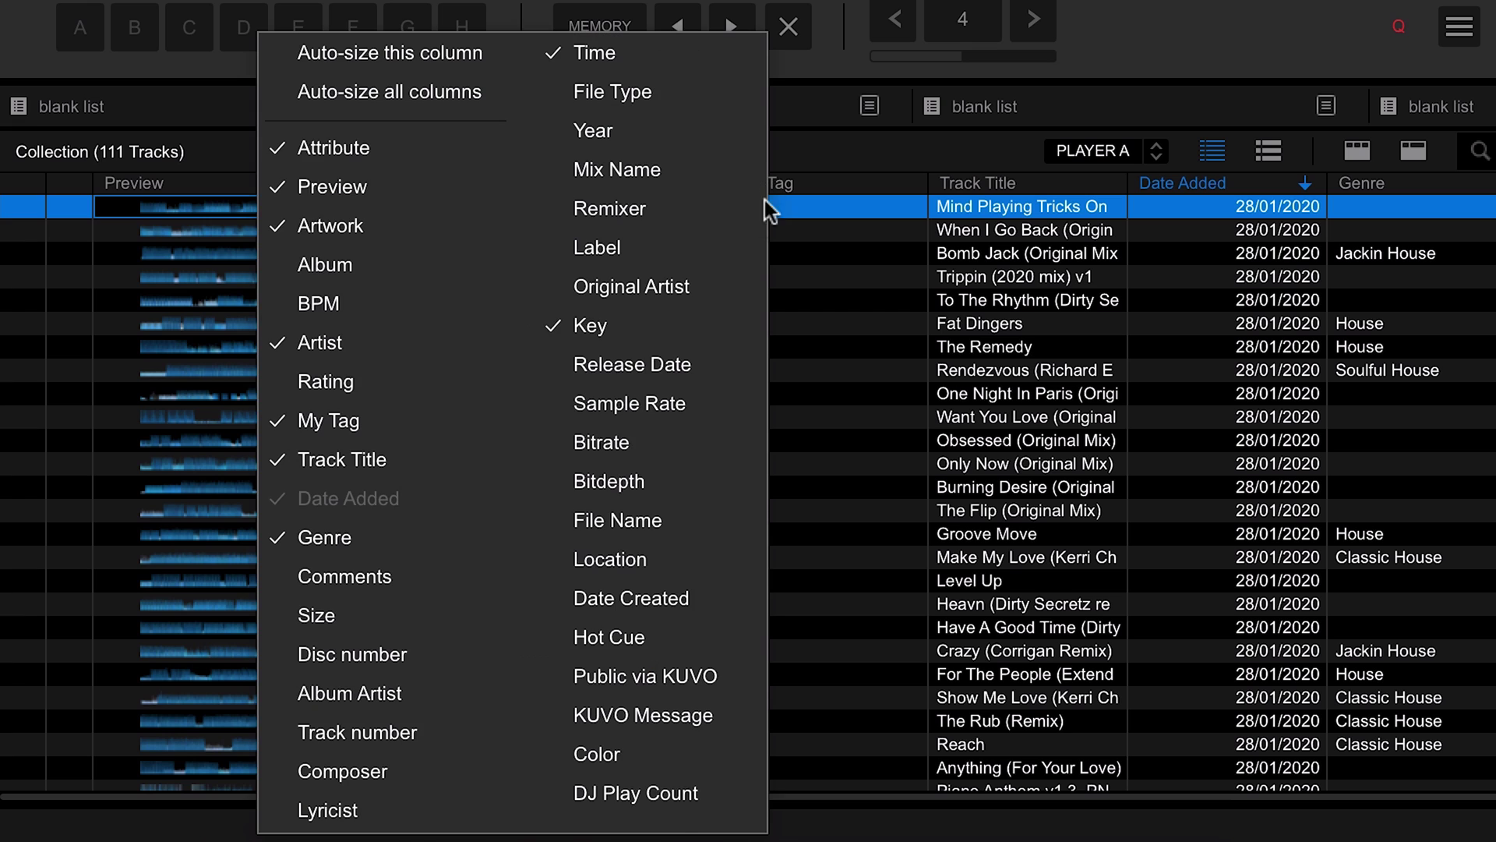
{"action": "left_click", "coordinate": [675, 793]}
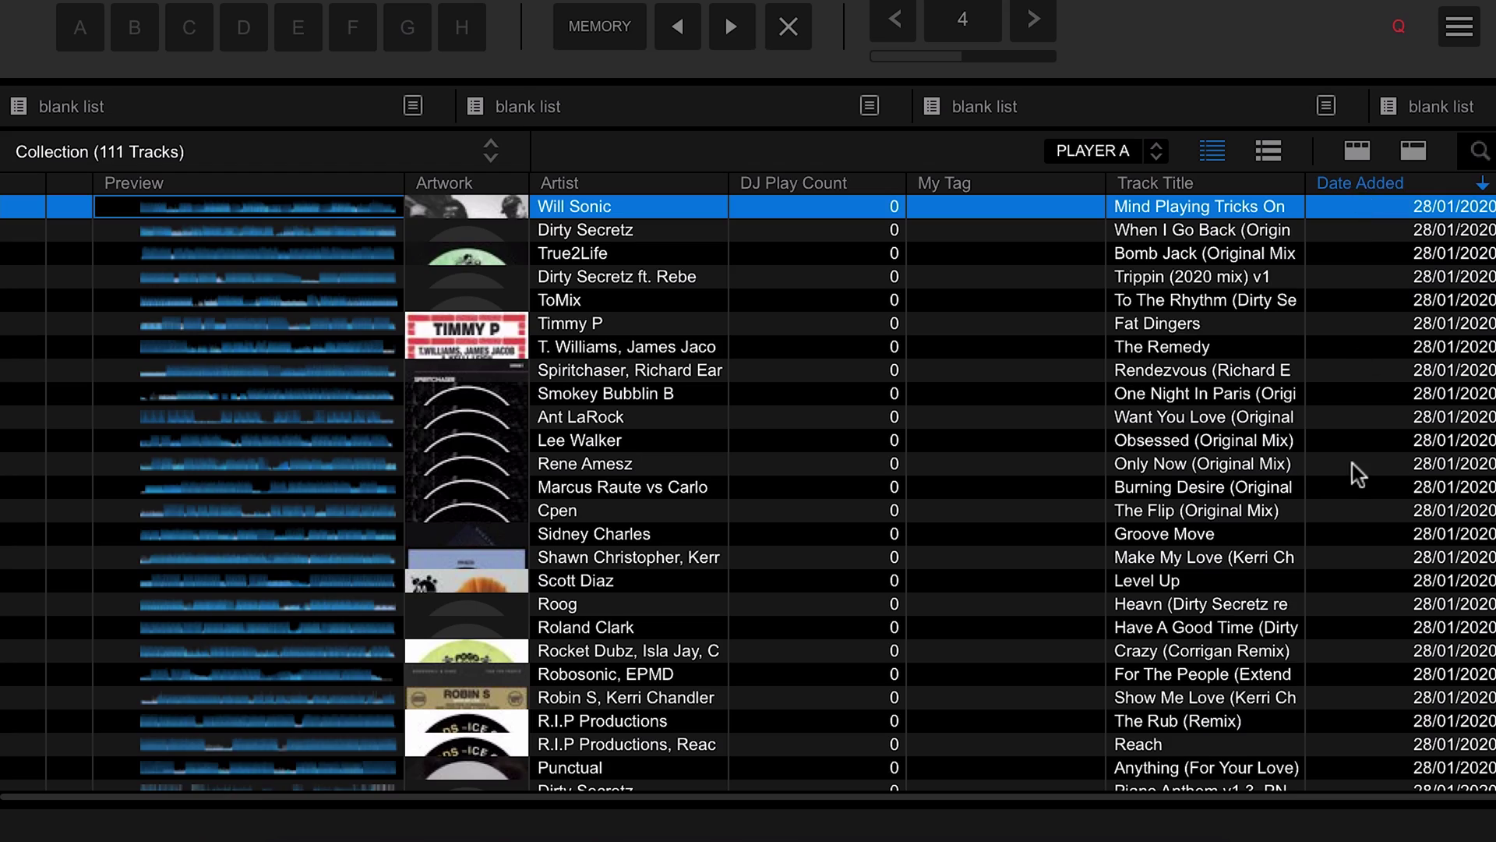
Add a Release Date column and sort descending so 08/01/2020 is on top
{"action": "scroll", "coordinate": [1352, 464], "scroll_direction": "down", "scroll_amount": 15}
{"action": "scroll", "coordinate": [1353, 465], "scroll_direction": "up", "scroll_amount": 15}
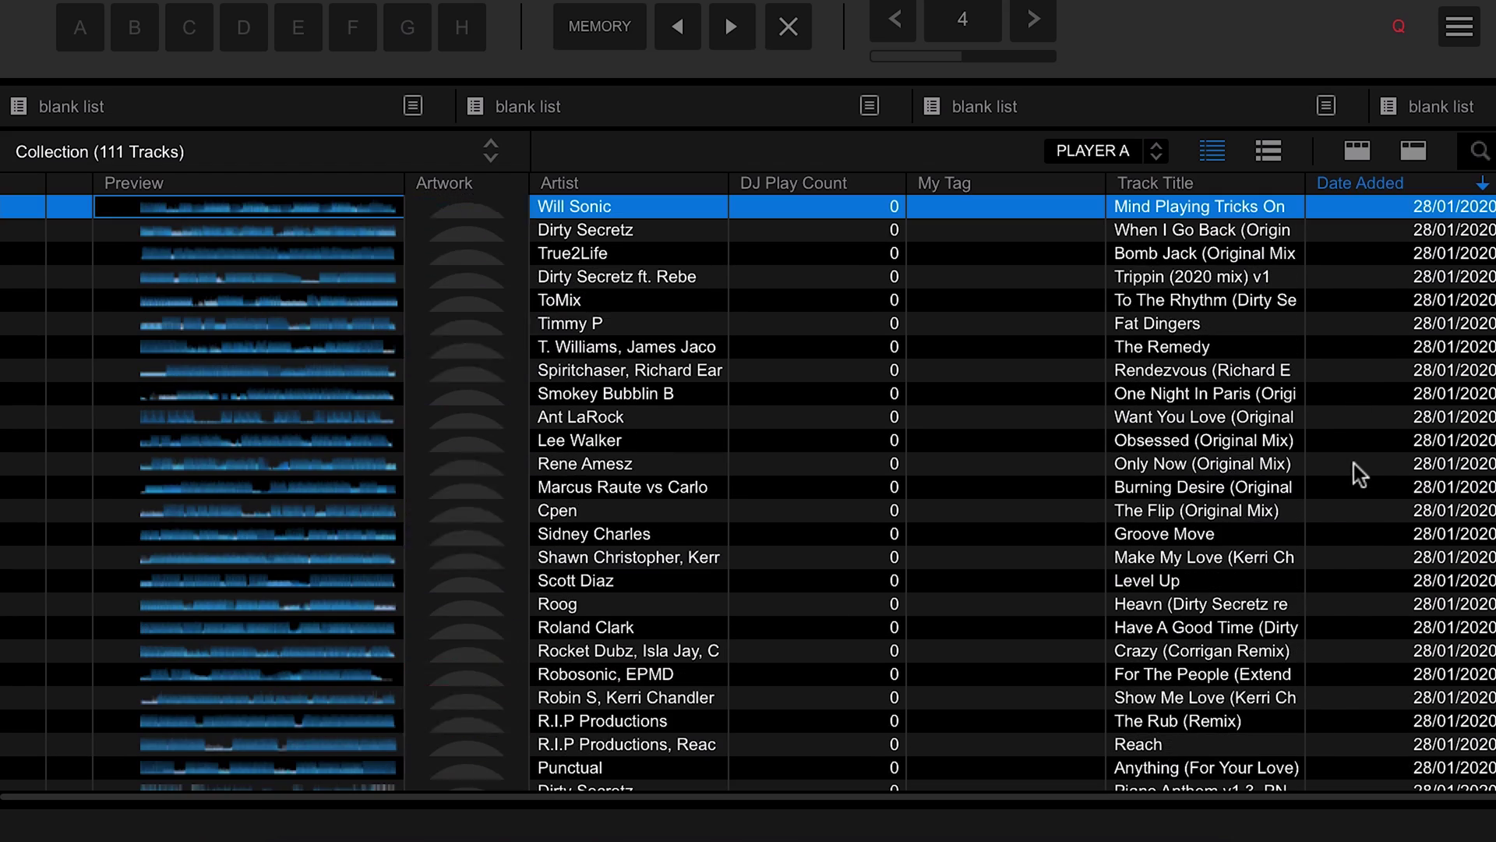
{"action": "right_click", "coordinate": [881, 180]}
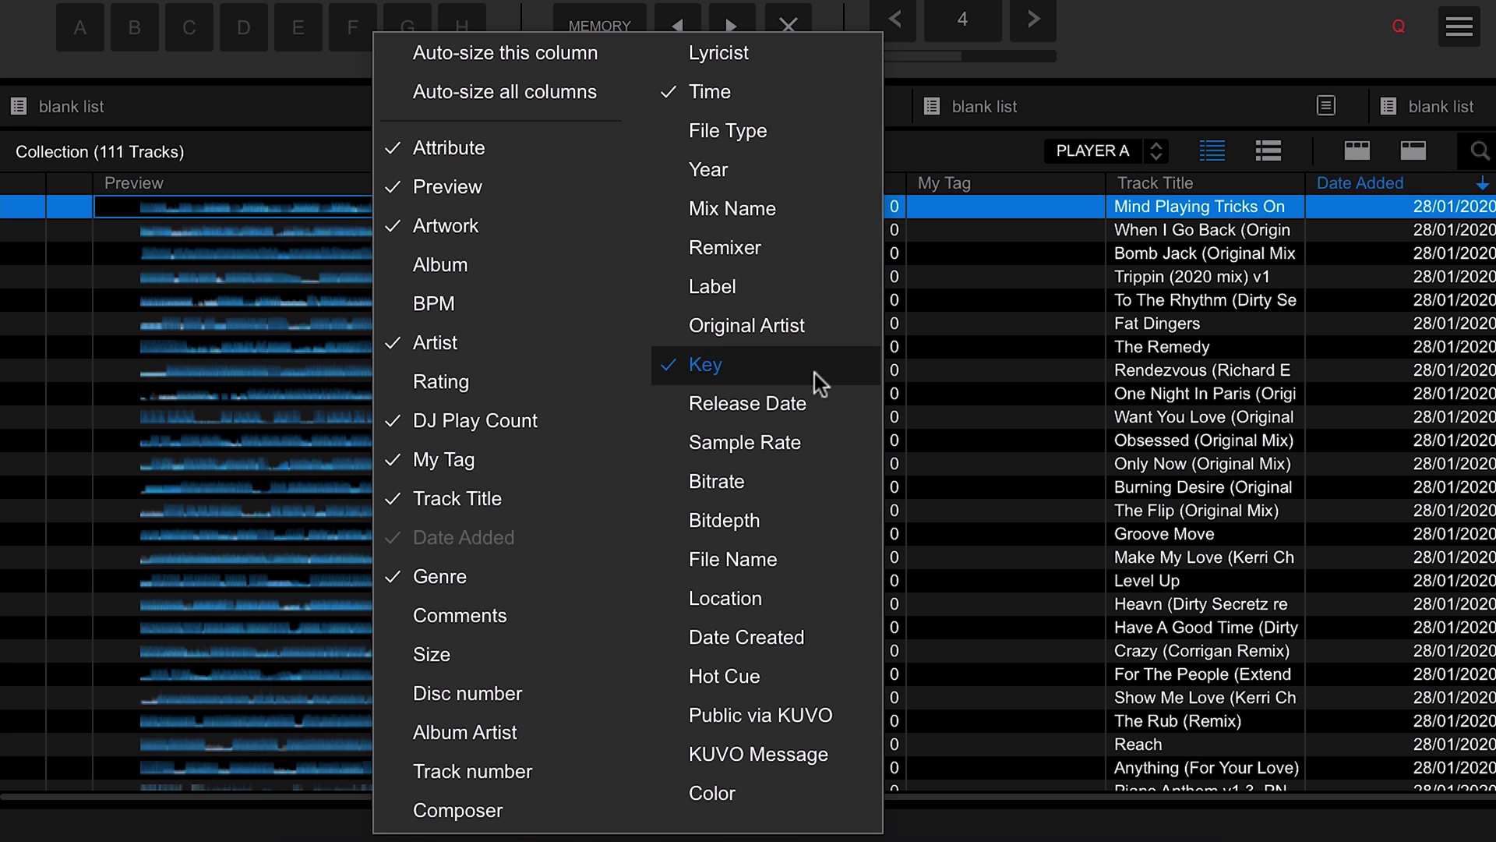
{"action": "left_click", "coordinate": [800, 407]}
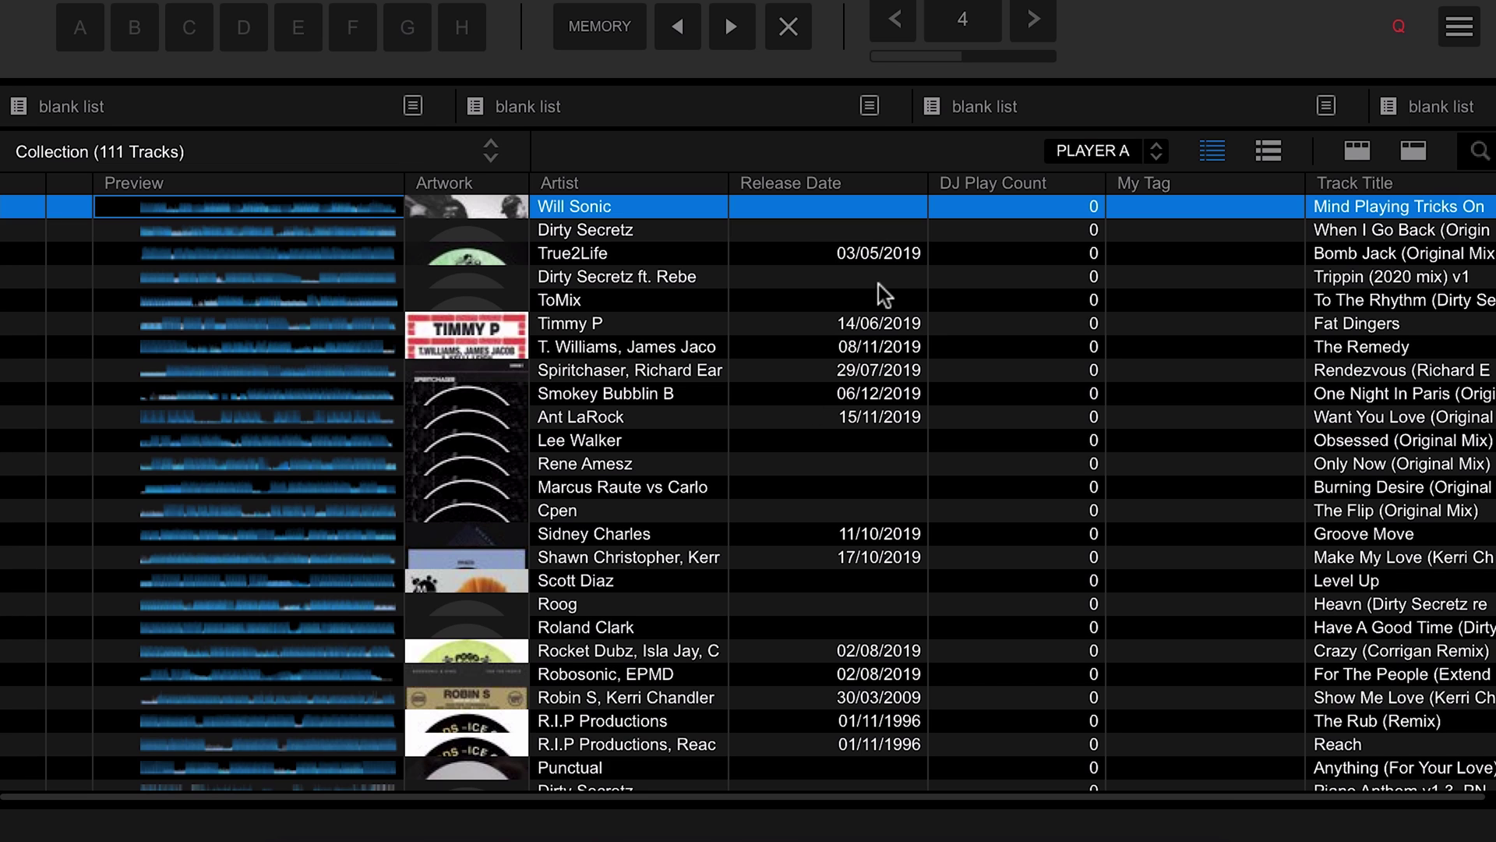
{"action": "left_click", "coordinate": [871, 184]}
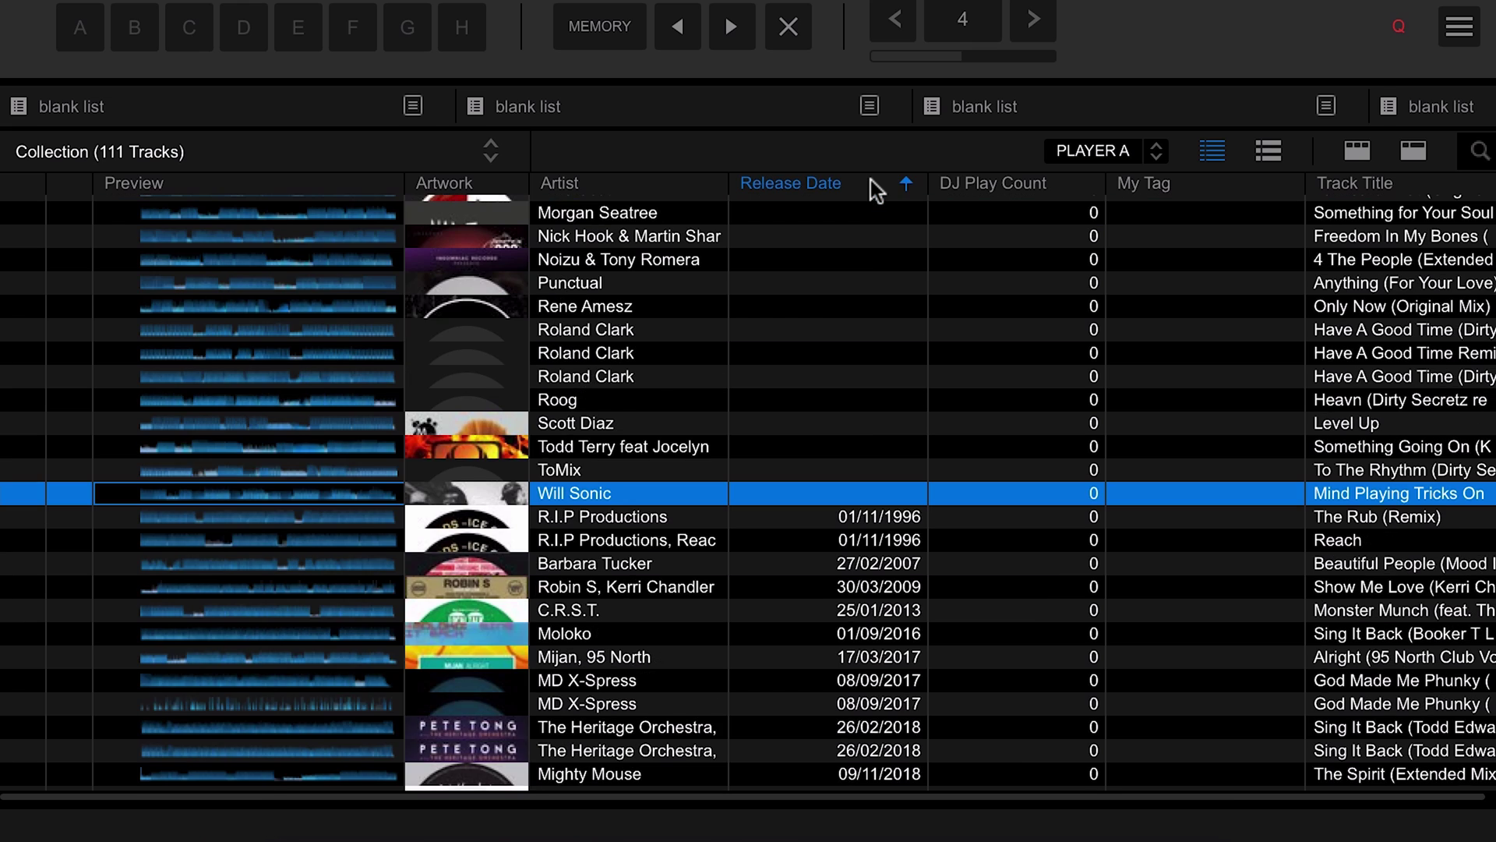
{"action": "left_click", "coordinate": [858, 181]}
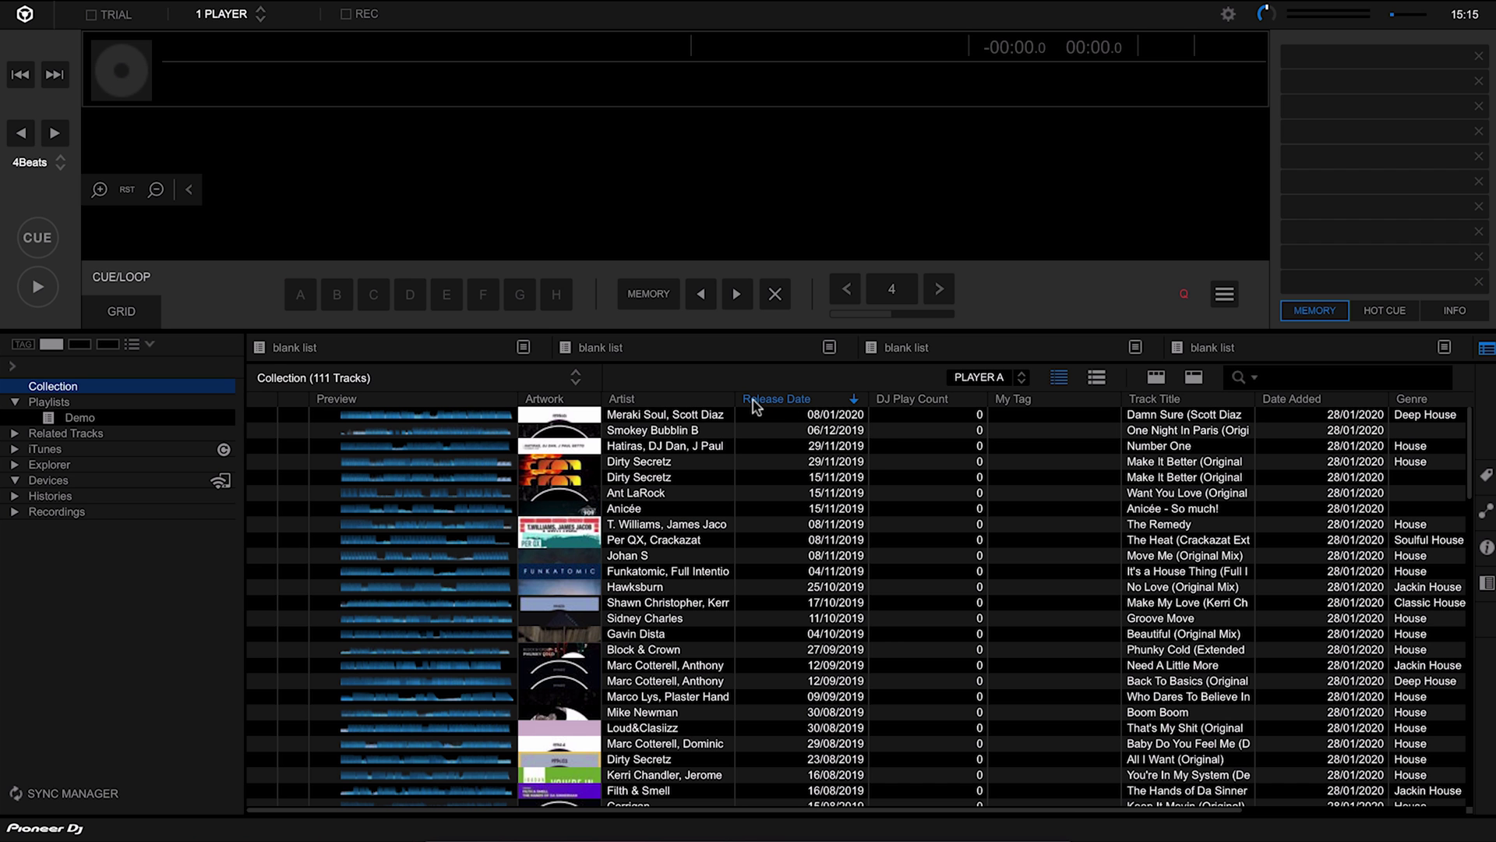
Move Release Date after Date Added and narrow both the Release Date and Date Added columns
{"action": "left_click_drag", "start_coordinate": [751, 396], "coordinate": [1291, 388]}
{"action": "left_click_drag", "start_coordinate": [1389, 398], "coordinate": [1356, 398]}
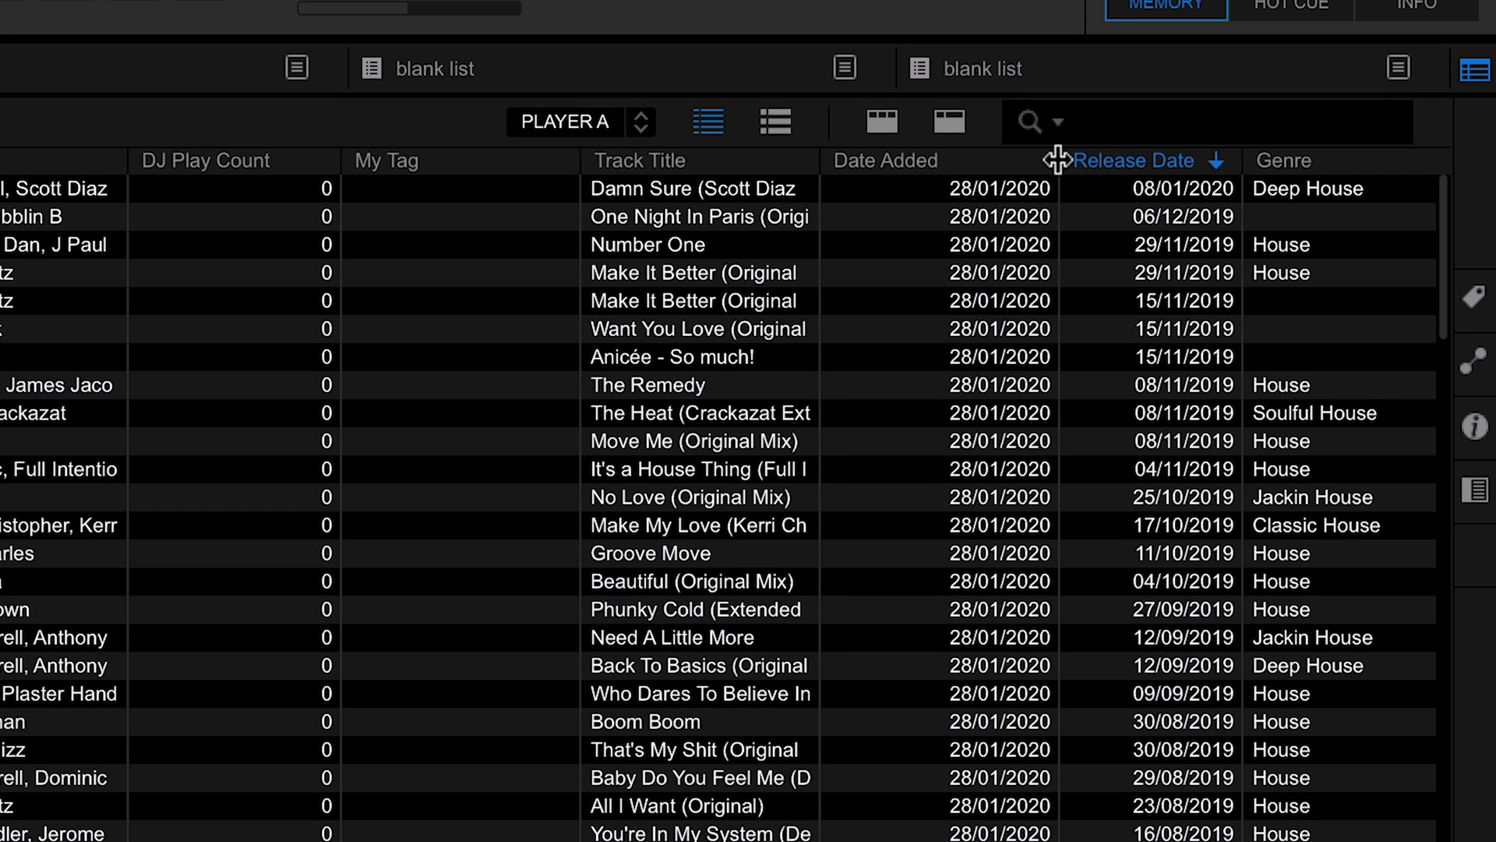
{"action": "left_click_drag", "start_coordinate": [1253, 398], "coordinate": [1244, 398]}
{"action": "left_click_drag", "start_coordinate": [1038, 159], "coordinate": [986, 156]}
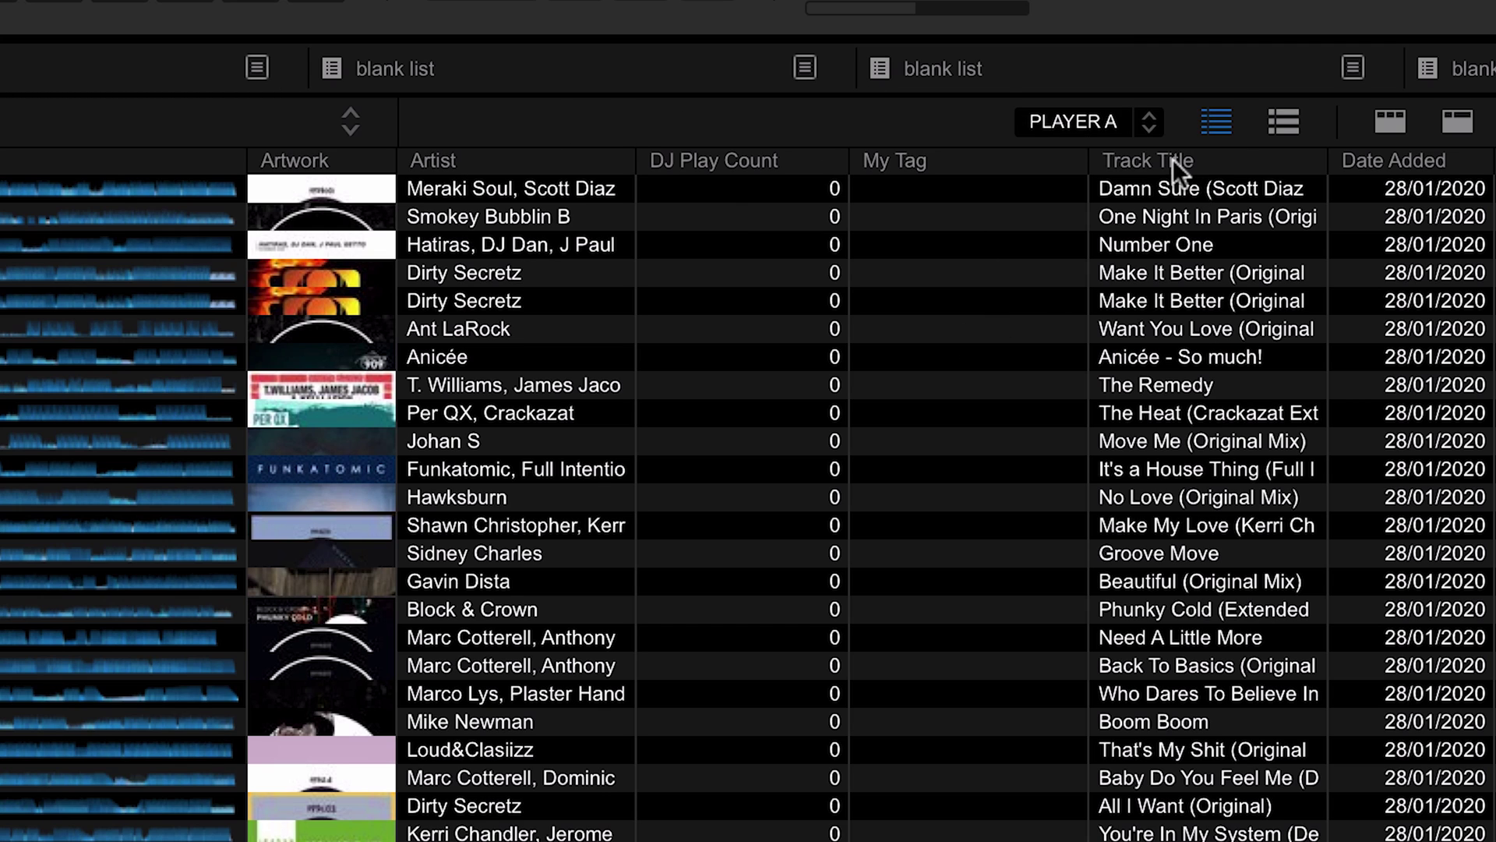
Put Track Title next to Artist, widen it, narrow DJ Play Count and My Tag, and sort by Artist
{"action": "left_click_drag", "start_coordinate": [1182, 153], "coordinate": [759, 152]}
{"action": "left_click_drag", "start_coordinate": [879, 153], "coordinate": [986, 154]}
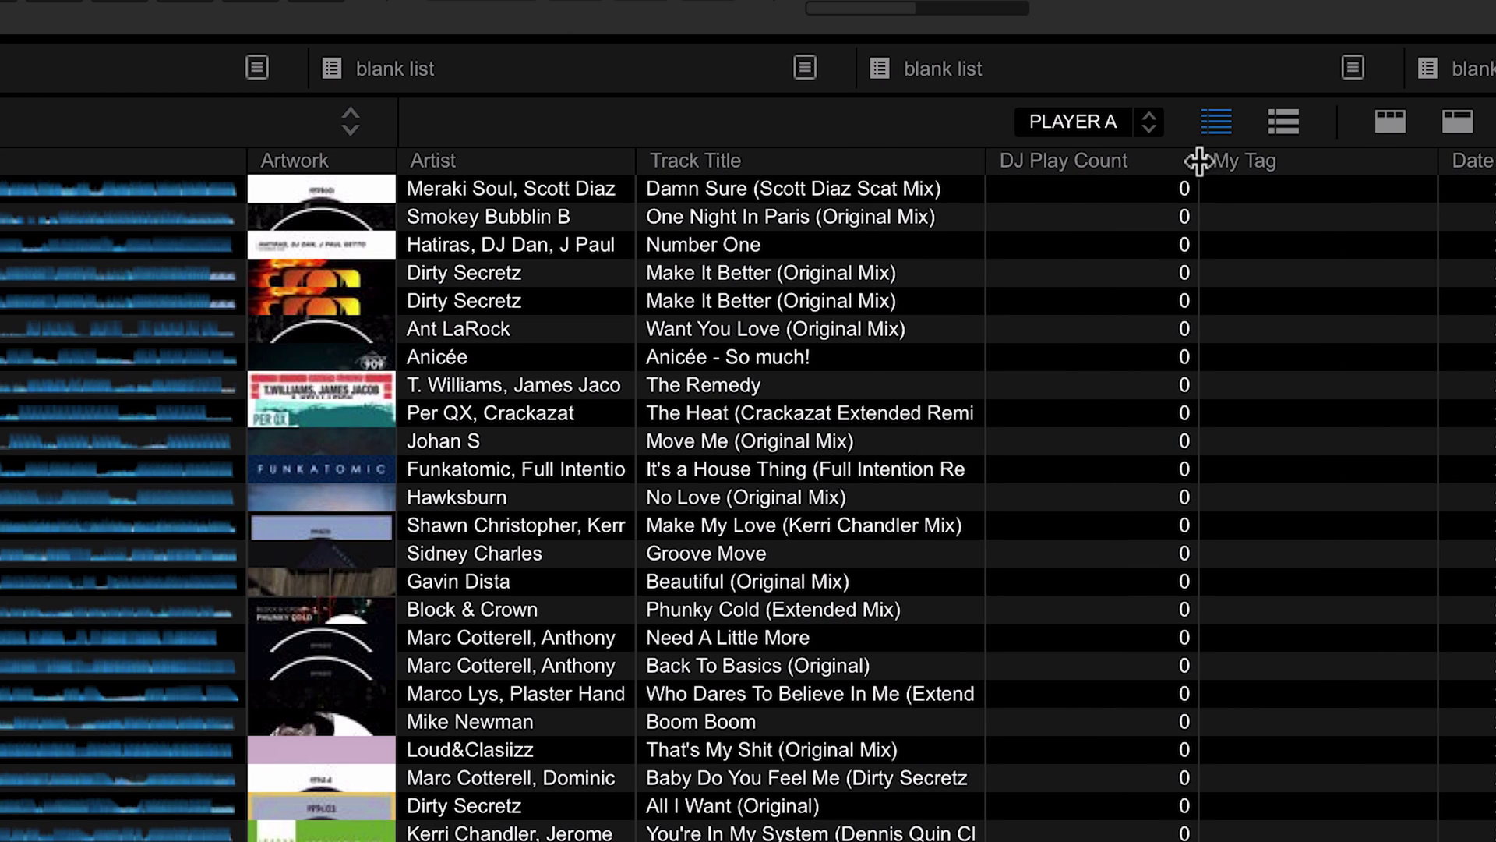
{"action": "left_click_drag", "start_coordinate": [1198, 160], "coordinate": [1129, 156]}
{"action": "left_click_drag", "start_coordinate": [1359, 150], "coordinate": [1324, 158]}
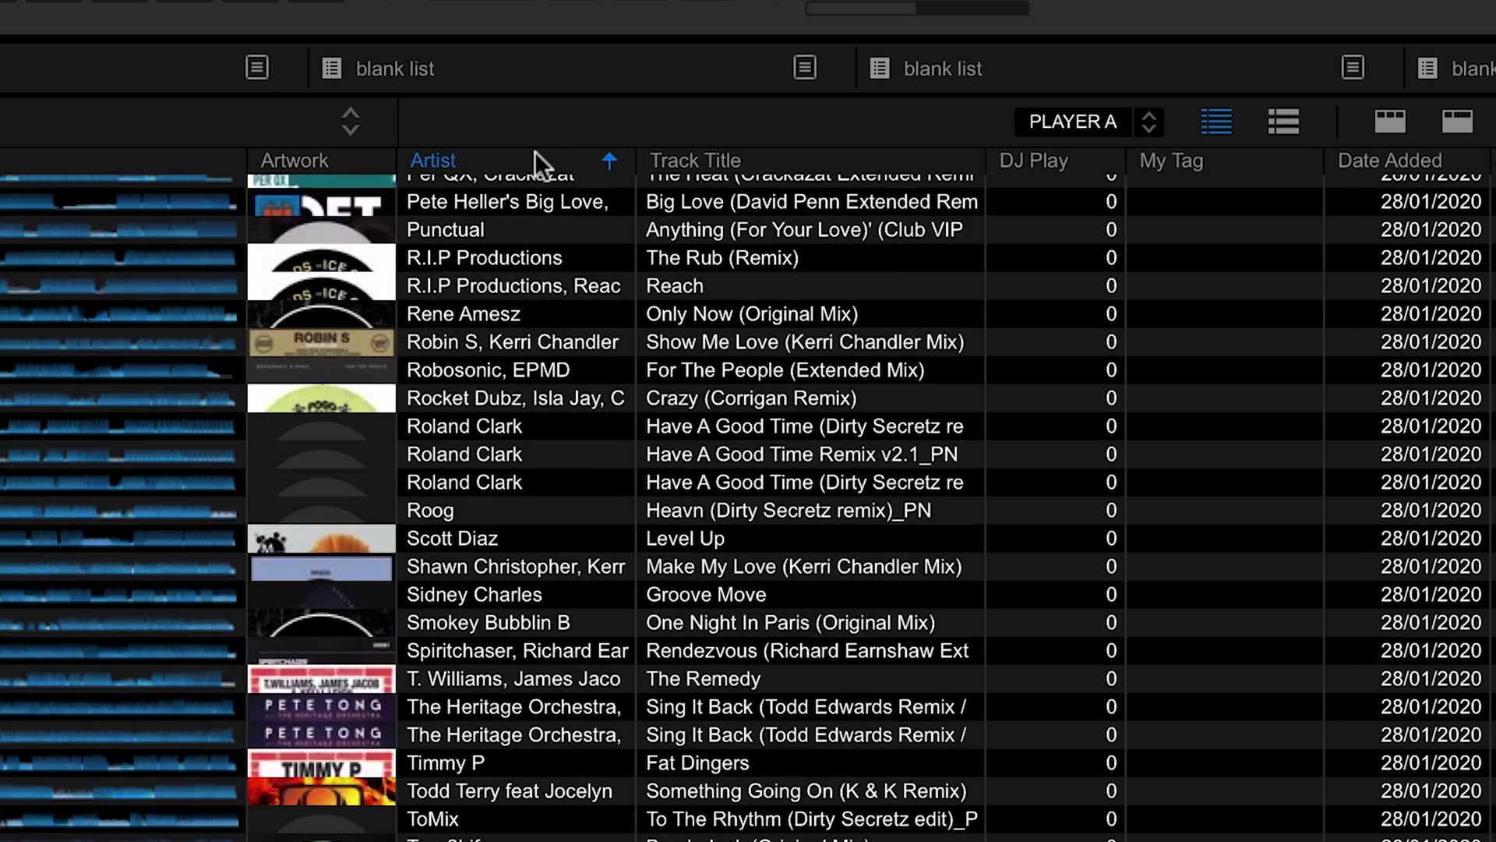
{"action": "left_click", "coordinate": [535, 151]}
Enter Dirty Secretz as the Once Again track's artist, accepting the autocomplete suggestion
{"action": "scroll", "coordinate": [582, 271], "scroll_direction": "up", "scroll_amount": 15}
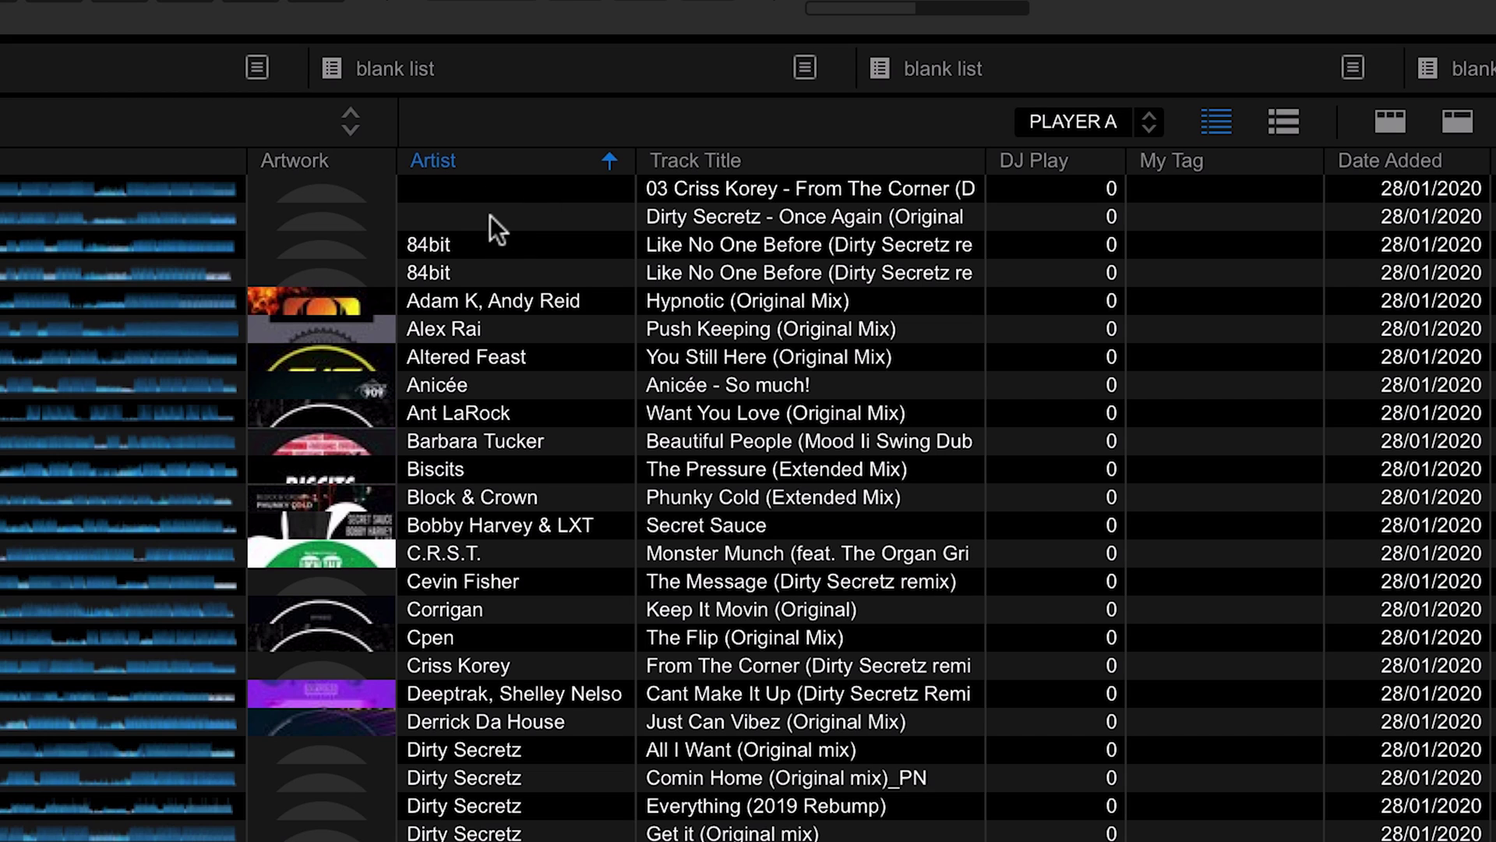
{"action": "left_click", "coordinate": [451, 216]}
{"action": "left_click", "coordinate": [418, 213]}
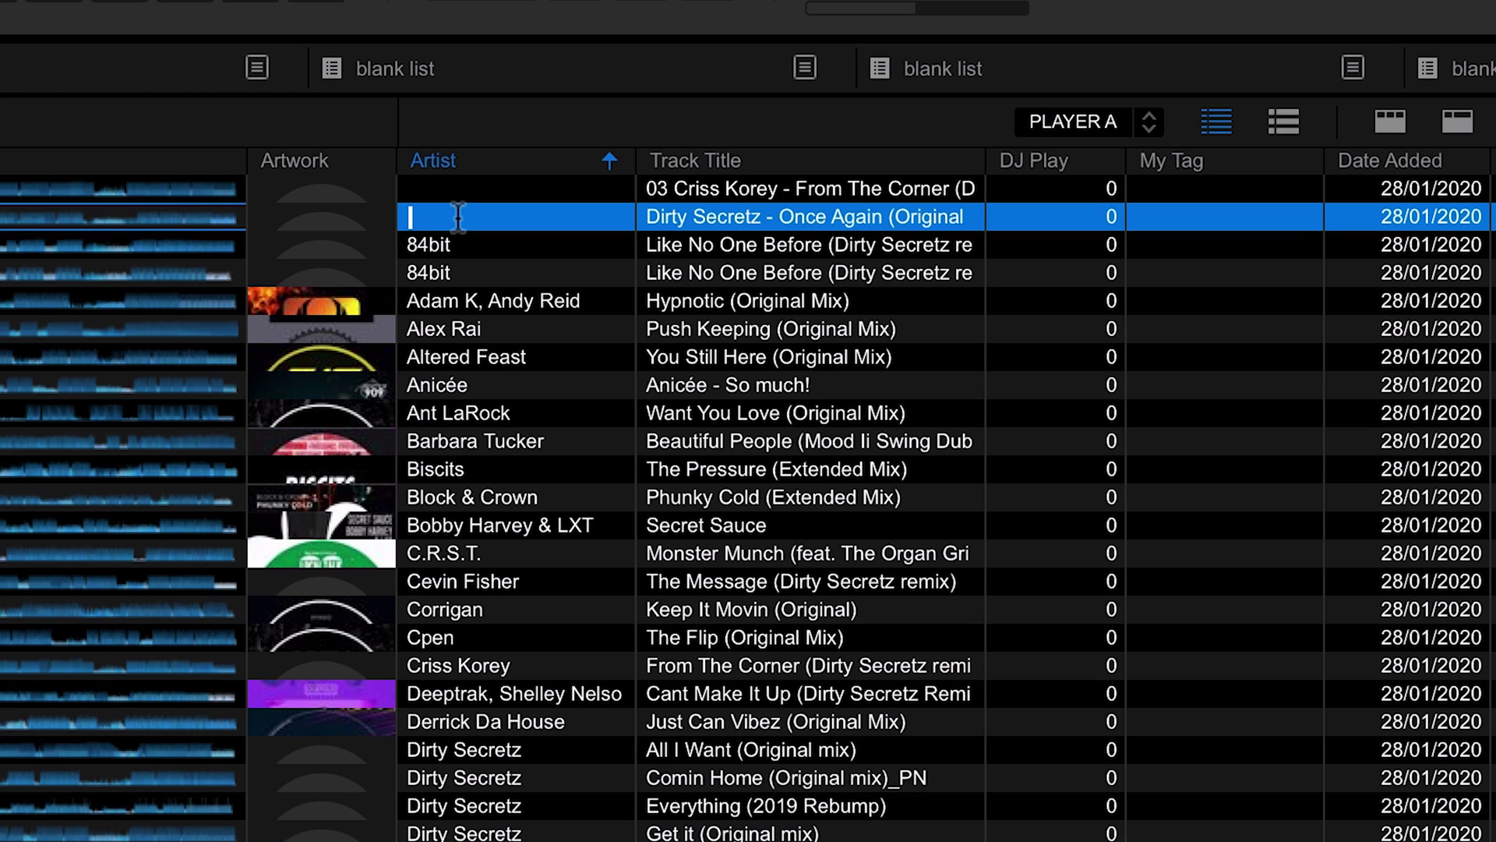
{"action": "type", "text": "Dirty Secretz"}
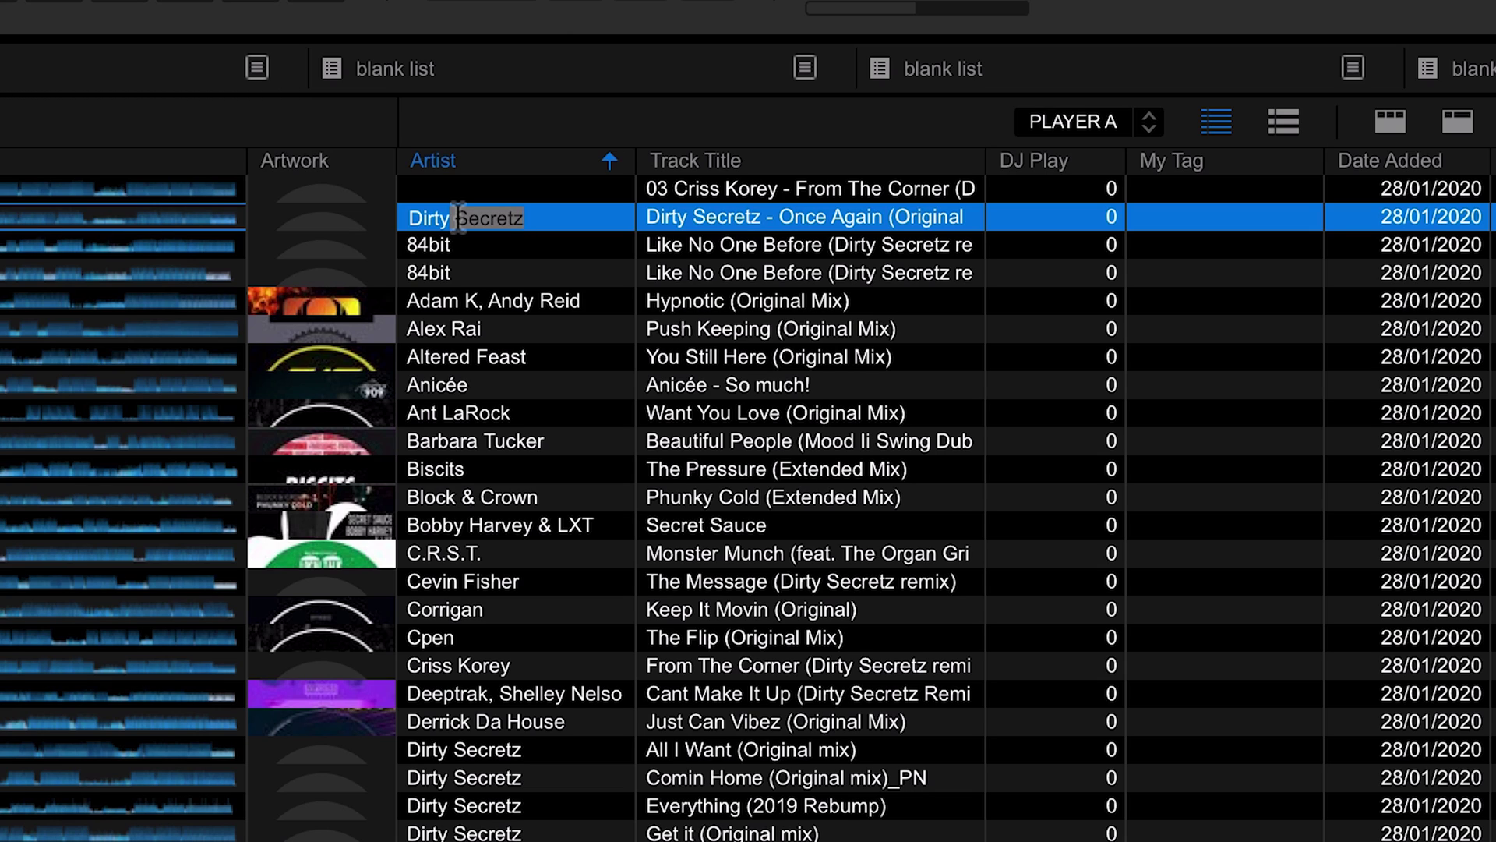
{"action": "key", "text": "Right"}
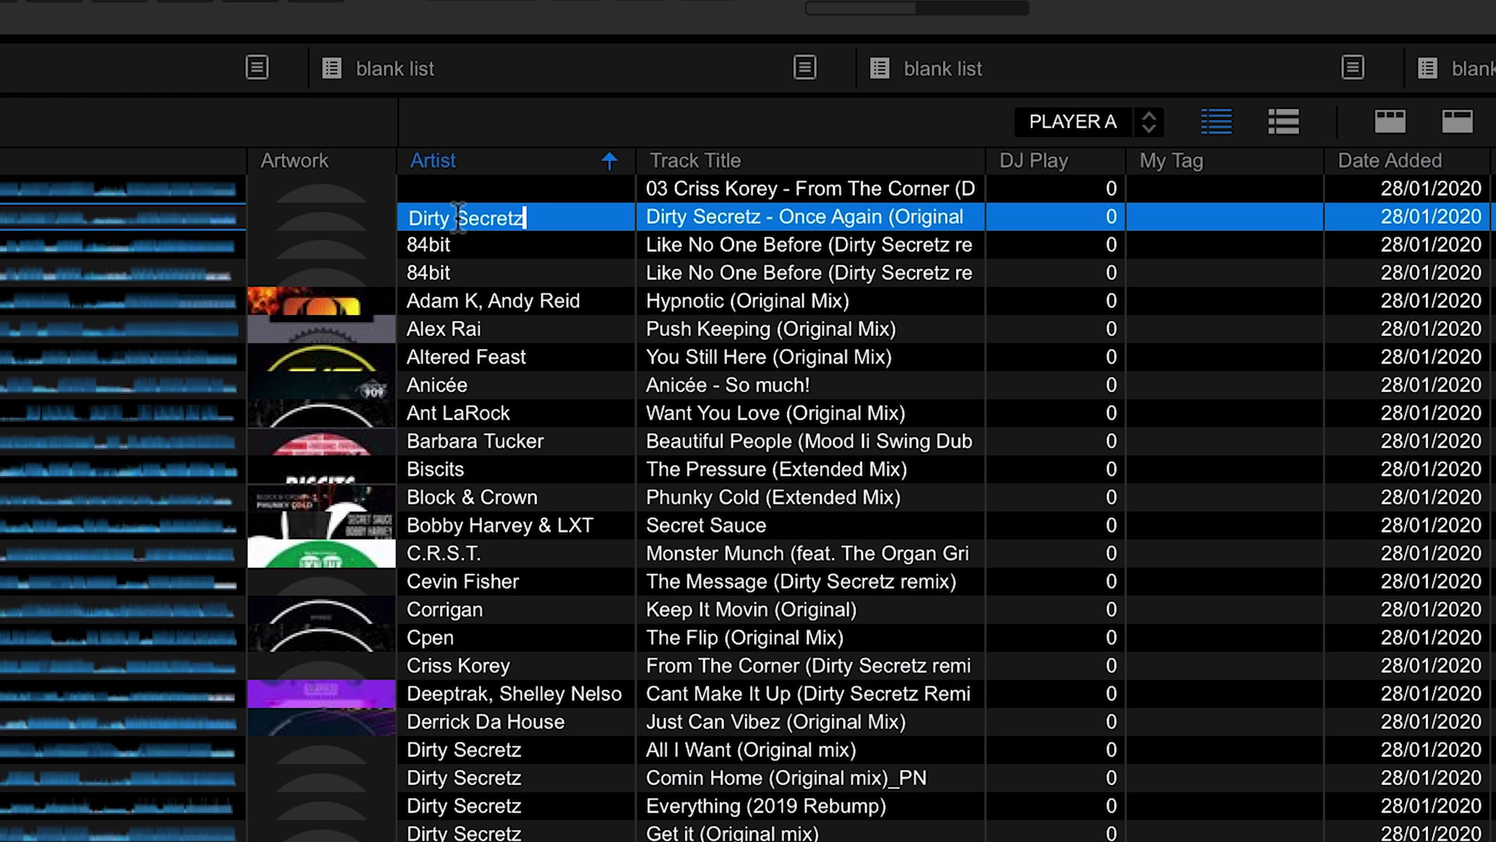
{"action": "key", "text": "Return"}
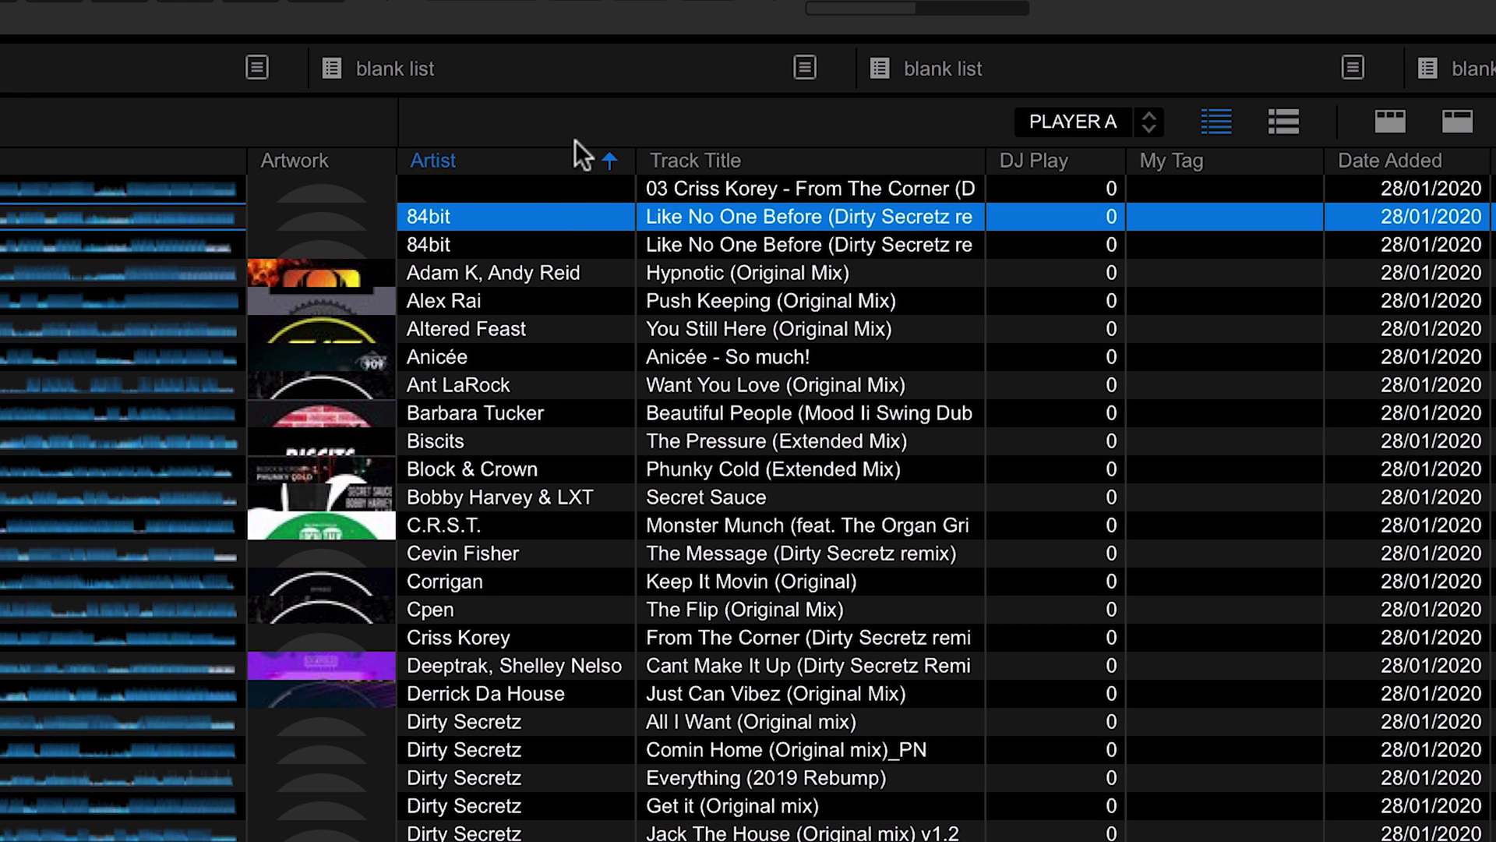
Delete the PPMASTR_PN suffix from the Once Again track's title
{"action": "scroll", "coordinate": [562, 310], "scroll_direction": "down", "scroll_amount": 9}
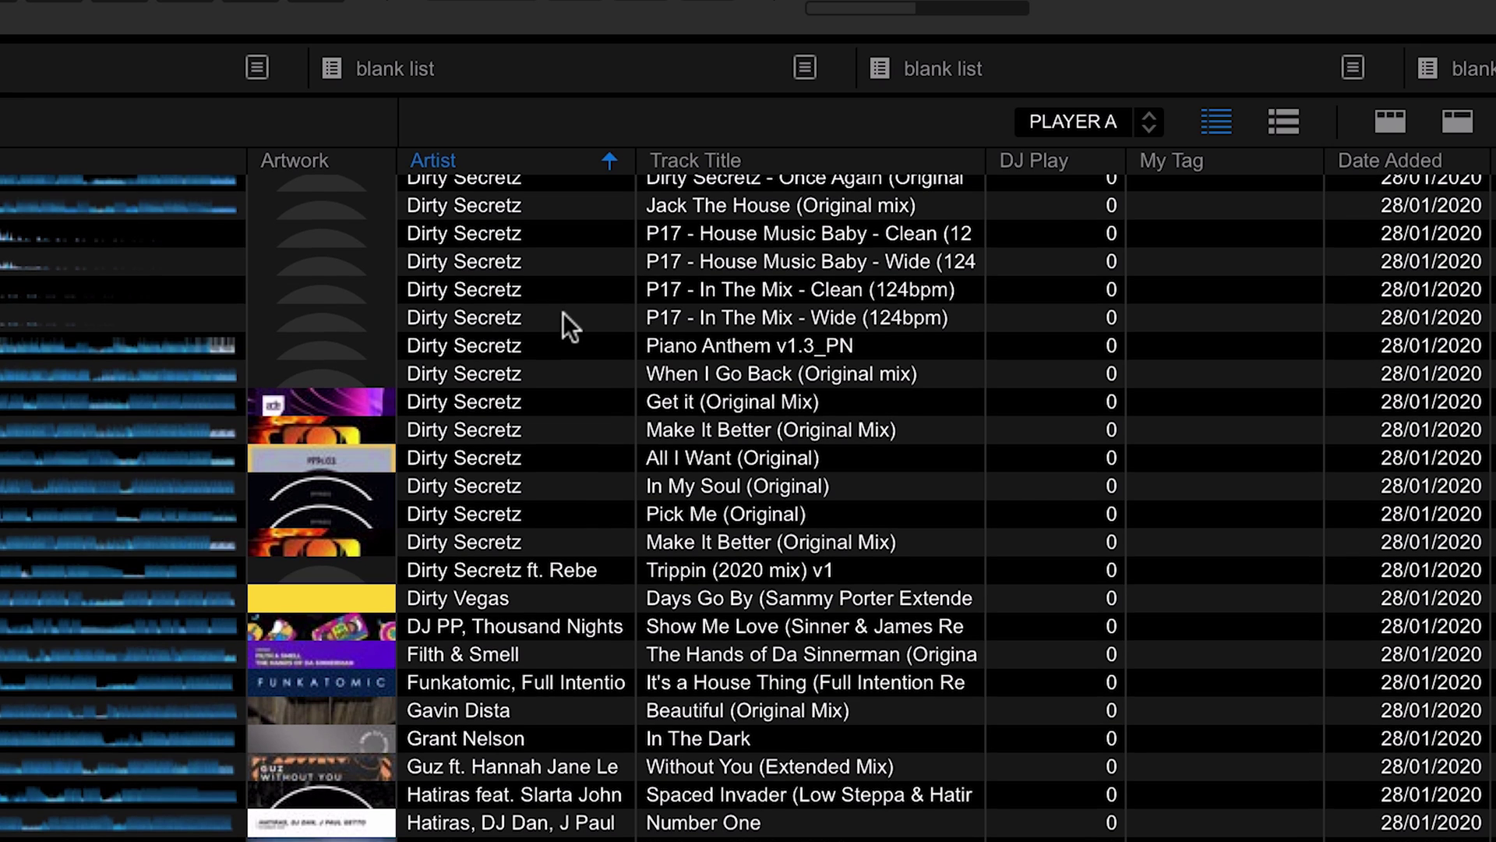
{"action": "scroll", "coordinate": [562, 312], "scroll_direction": "up", "scroll_amount": 2}
{"action": "left_click", "coordinate": [498, 327]}
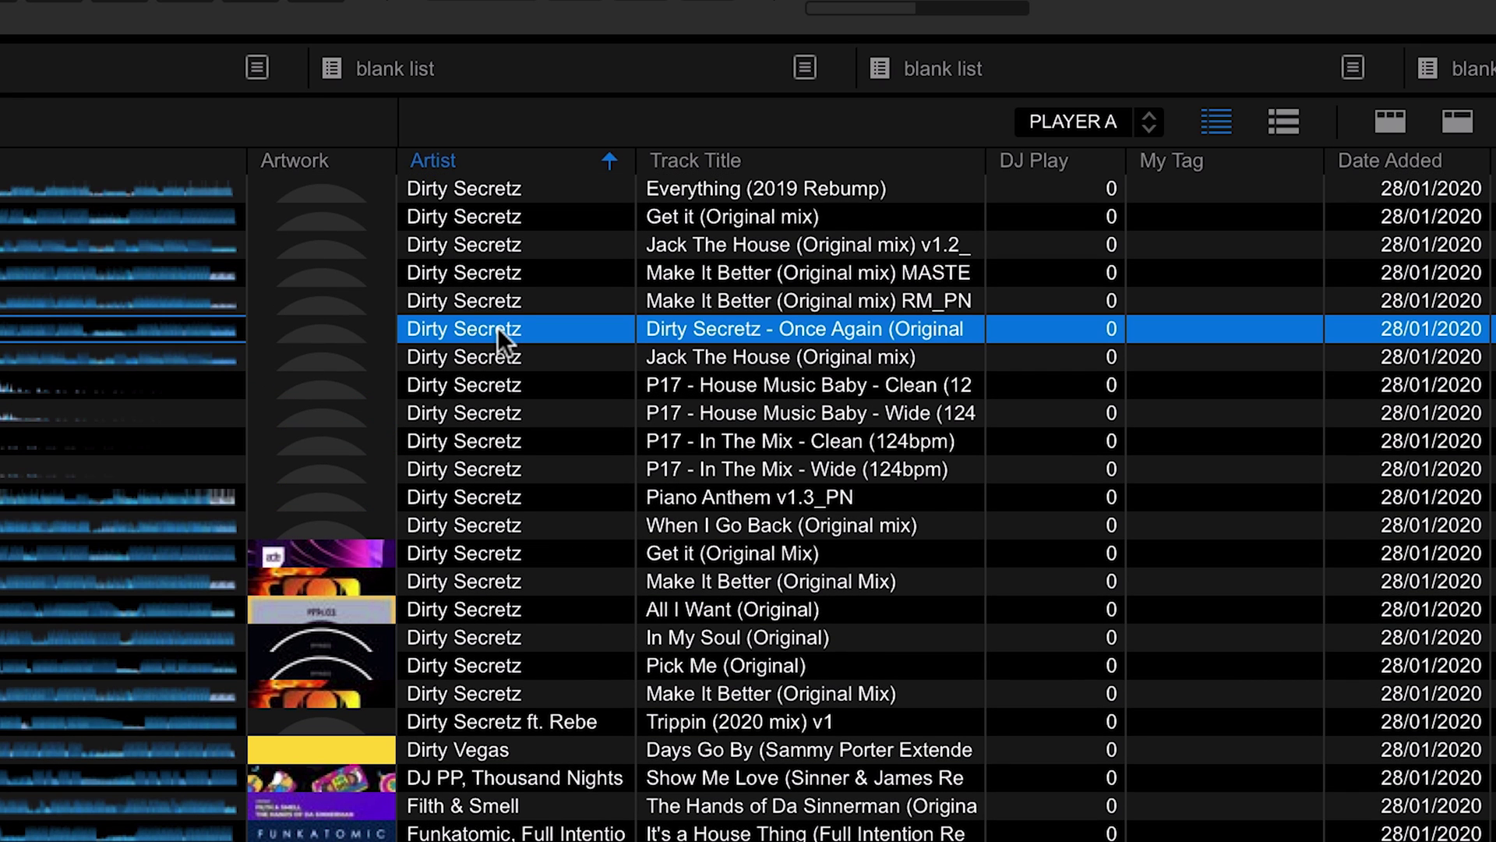
{"action": "left_click", "coordinate": [727, 325]}
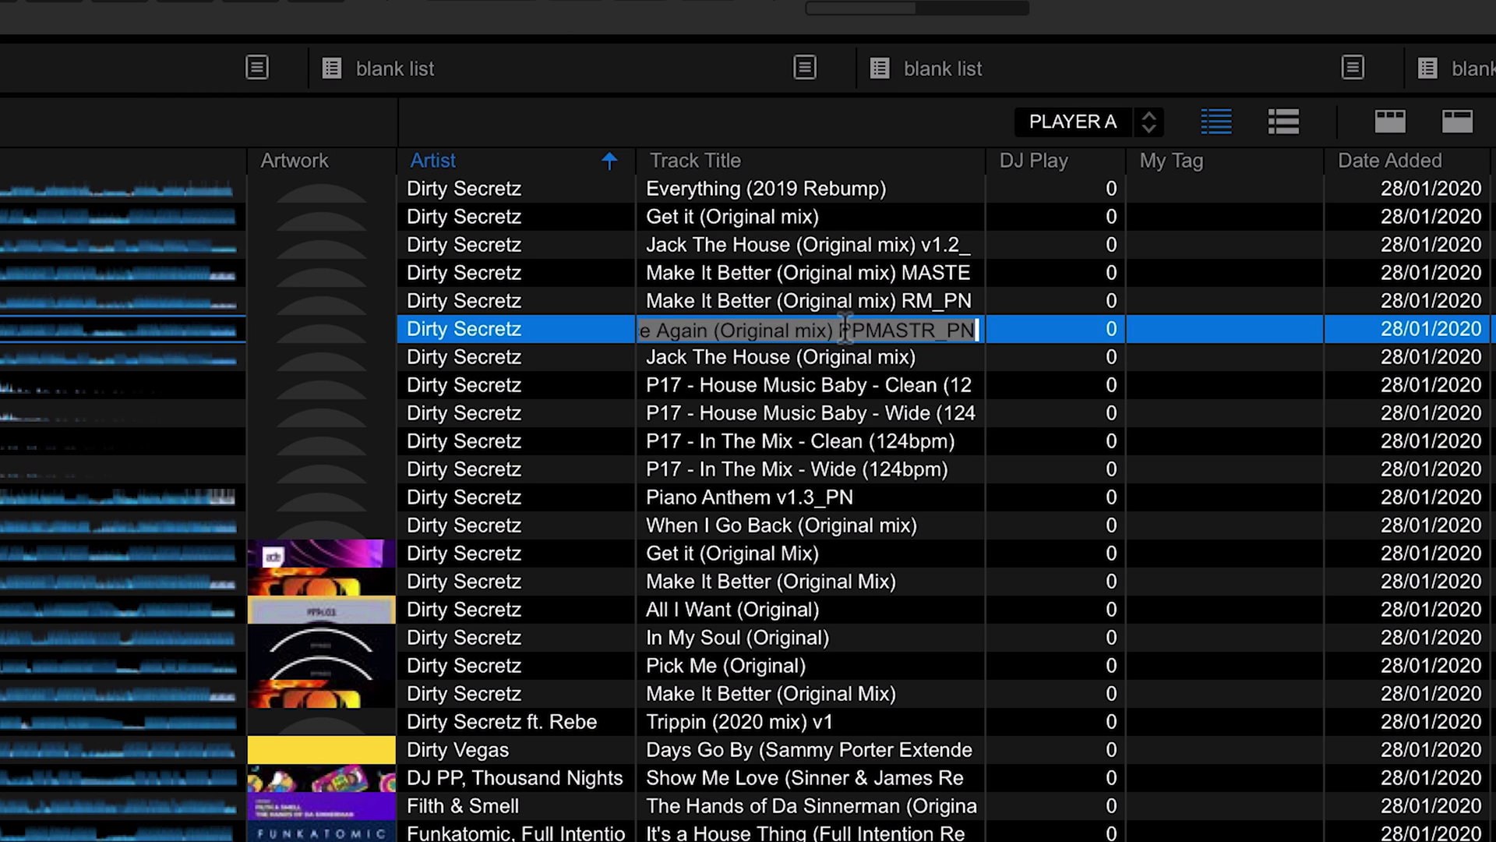
{"action": "key", "text": "Return"}
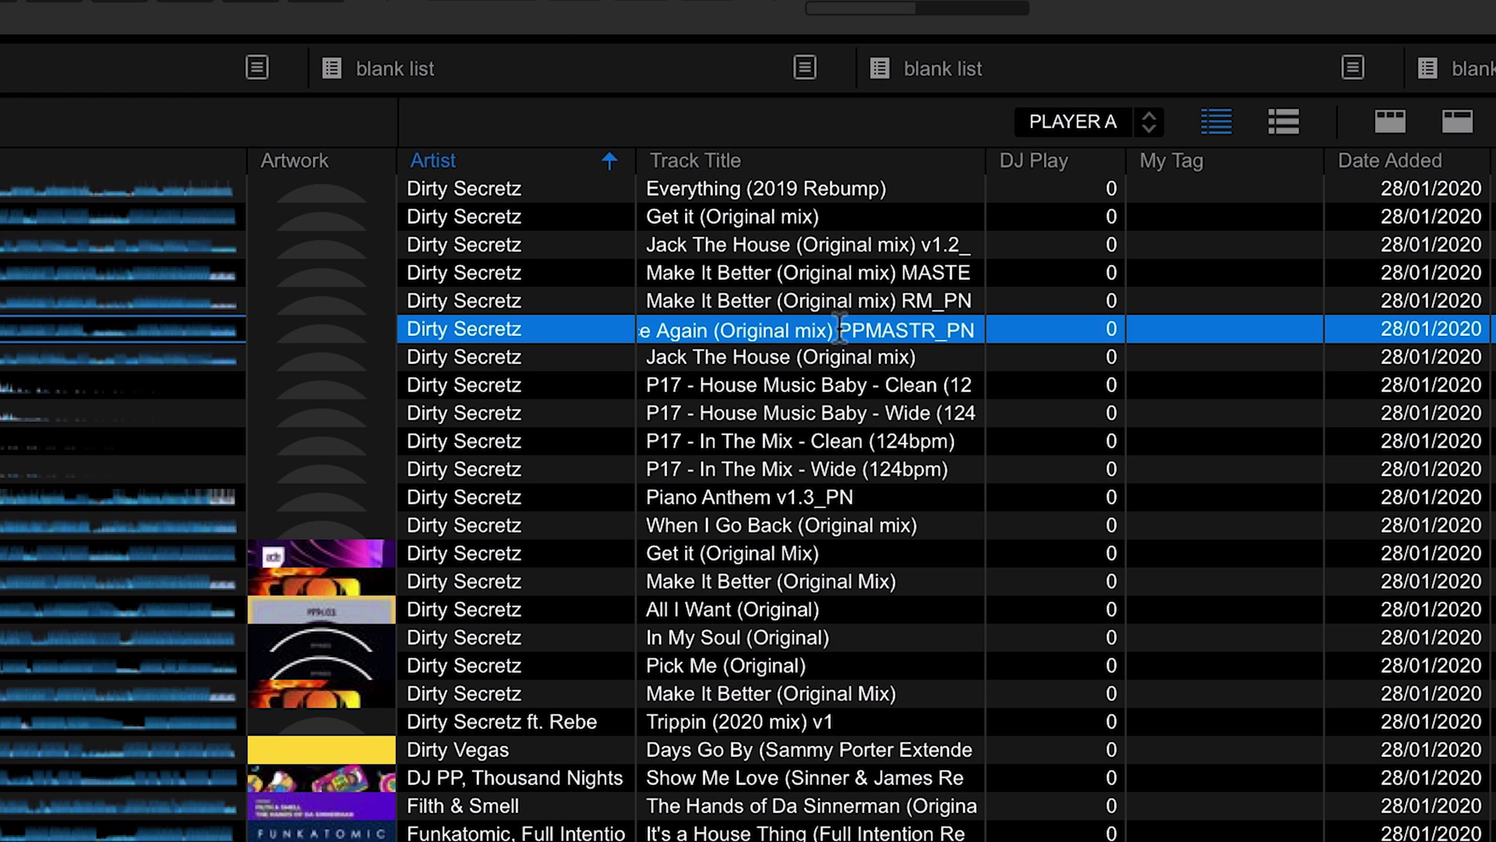
{"action": "left_click_drag", "start_coordinate": [840, 328], "coordinate": [983, 326]}
{"action": "key", "text": "BackSpace"}
Strip the artist prefix to leave 'Once Again (Original mix)', then select the no-artist track
{"action": "left_click_drag", "start_coordinate": [739, 328], "coordinate": [609, 328]}
{"action": "key", "text": "BackSpace"}
{"action": "key", "text": "Return"}
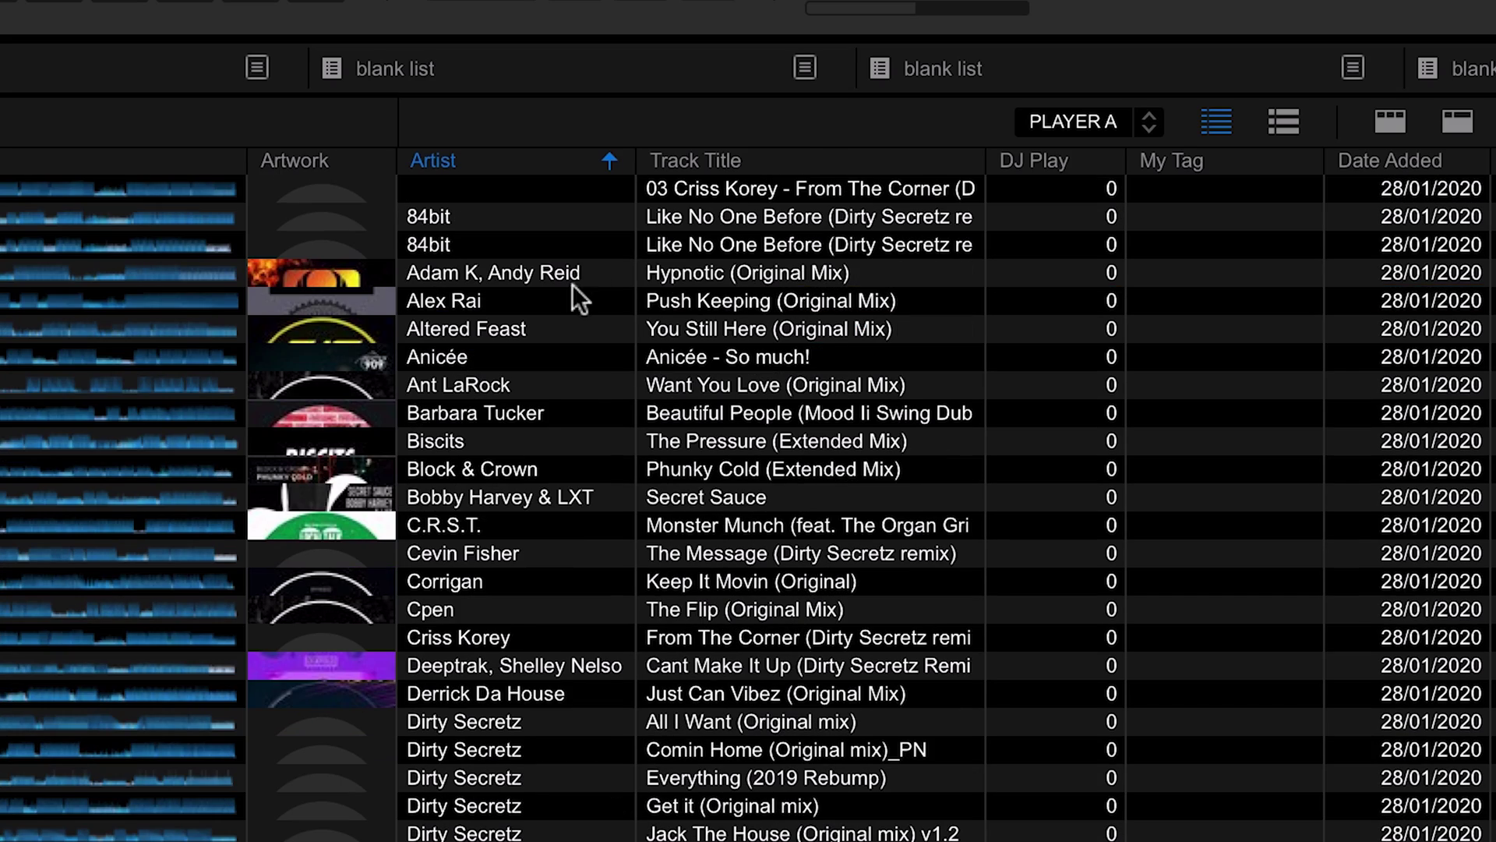
{"action": "left_click", "coordinate": [734, 190]}
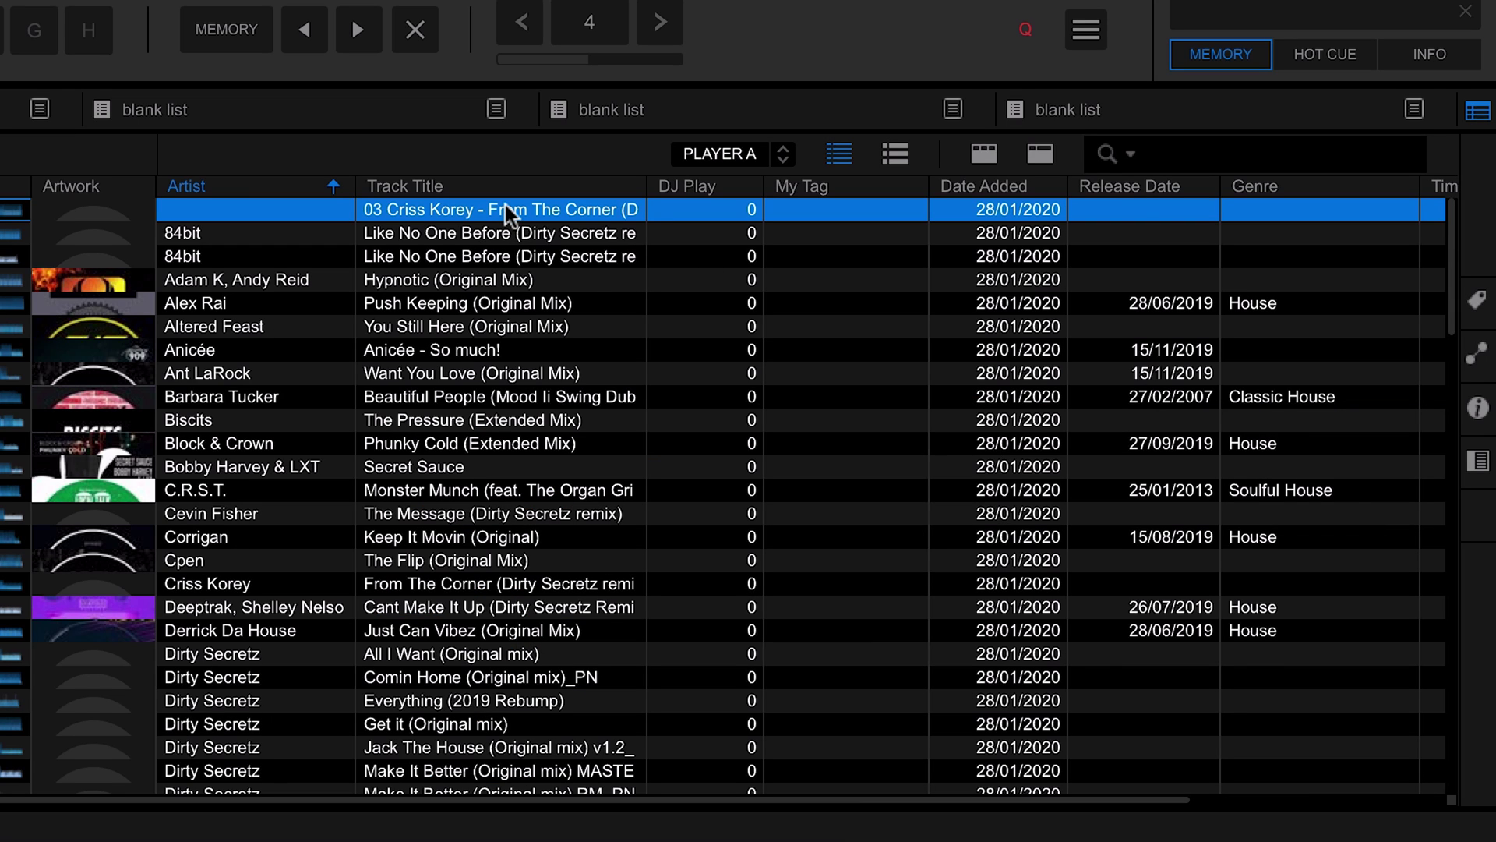
In the track info panel's Info tab, set the artist to Criss Korey
{"action": "left_click", "coordinate": [1478, 409]}
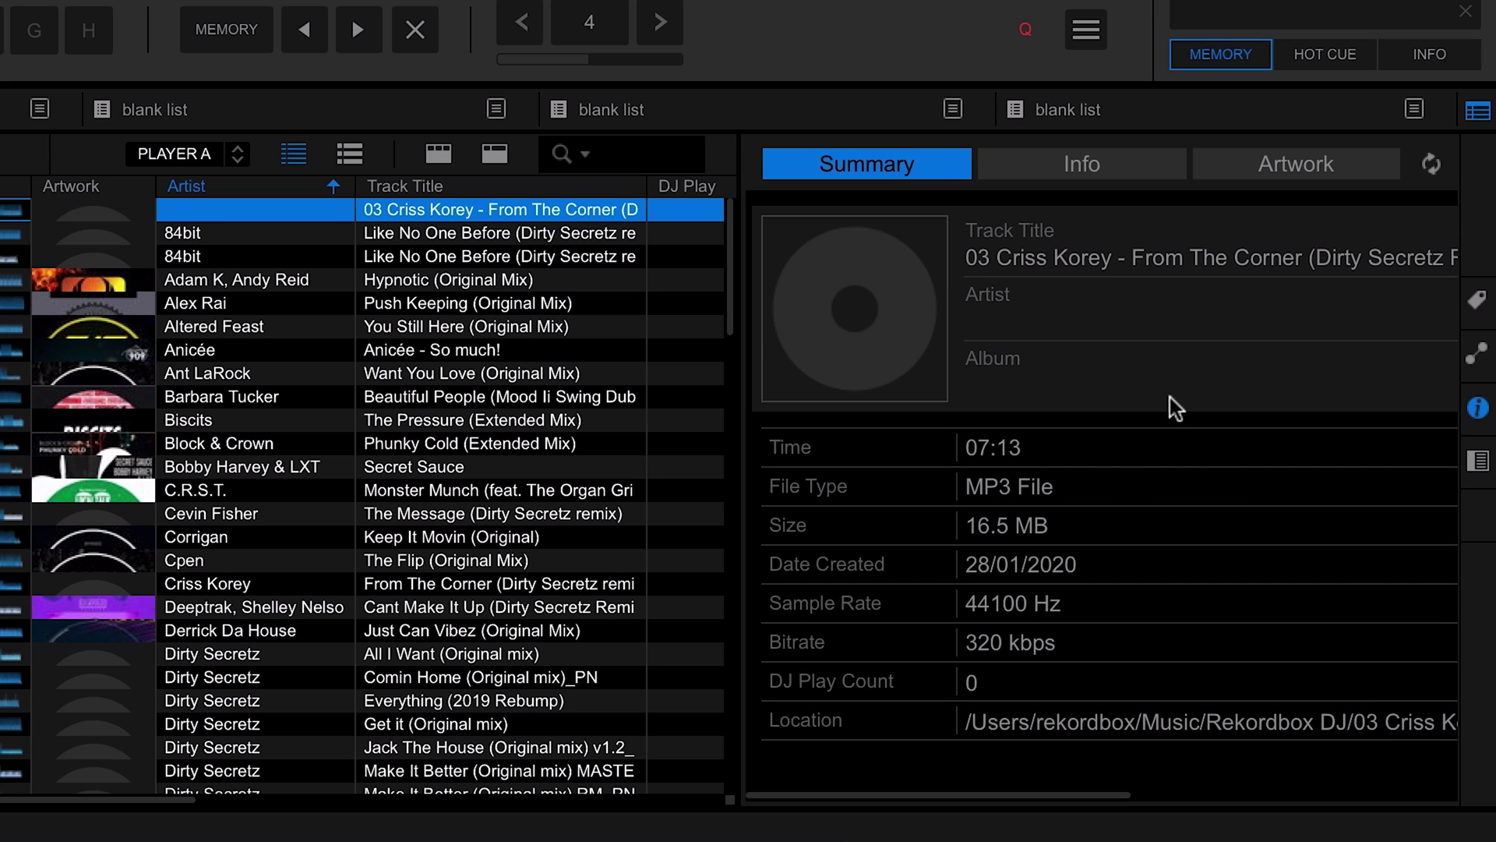
{"action": "left_click", "coordinate": [1097, 178]}
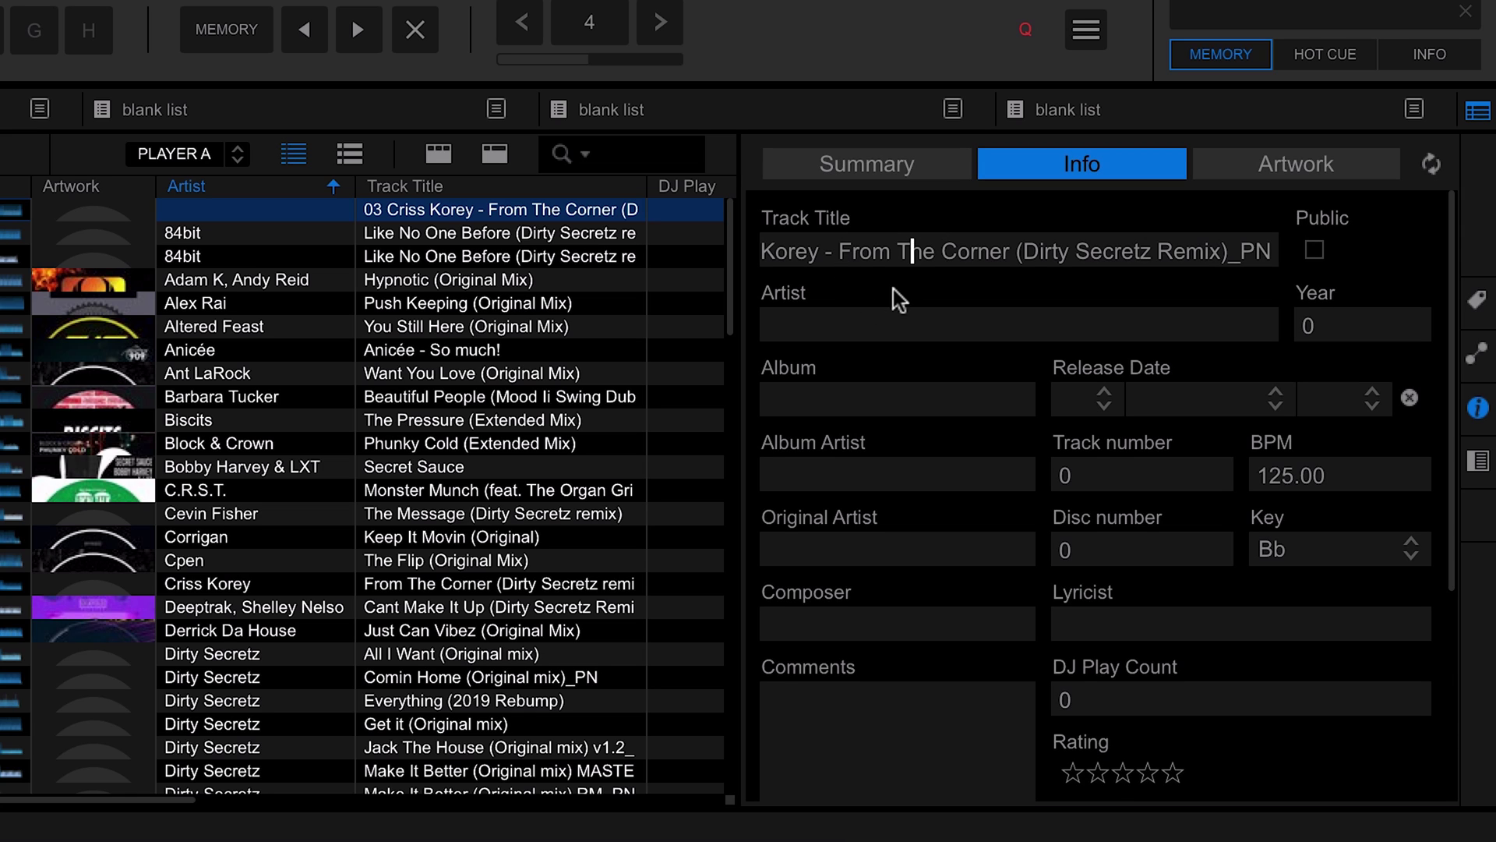
{"action": "left_click_drag", "start_coordinate": [892, 248], "coordinate": [701, 250]}
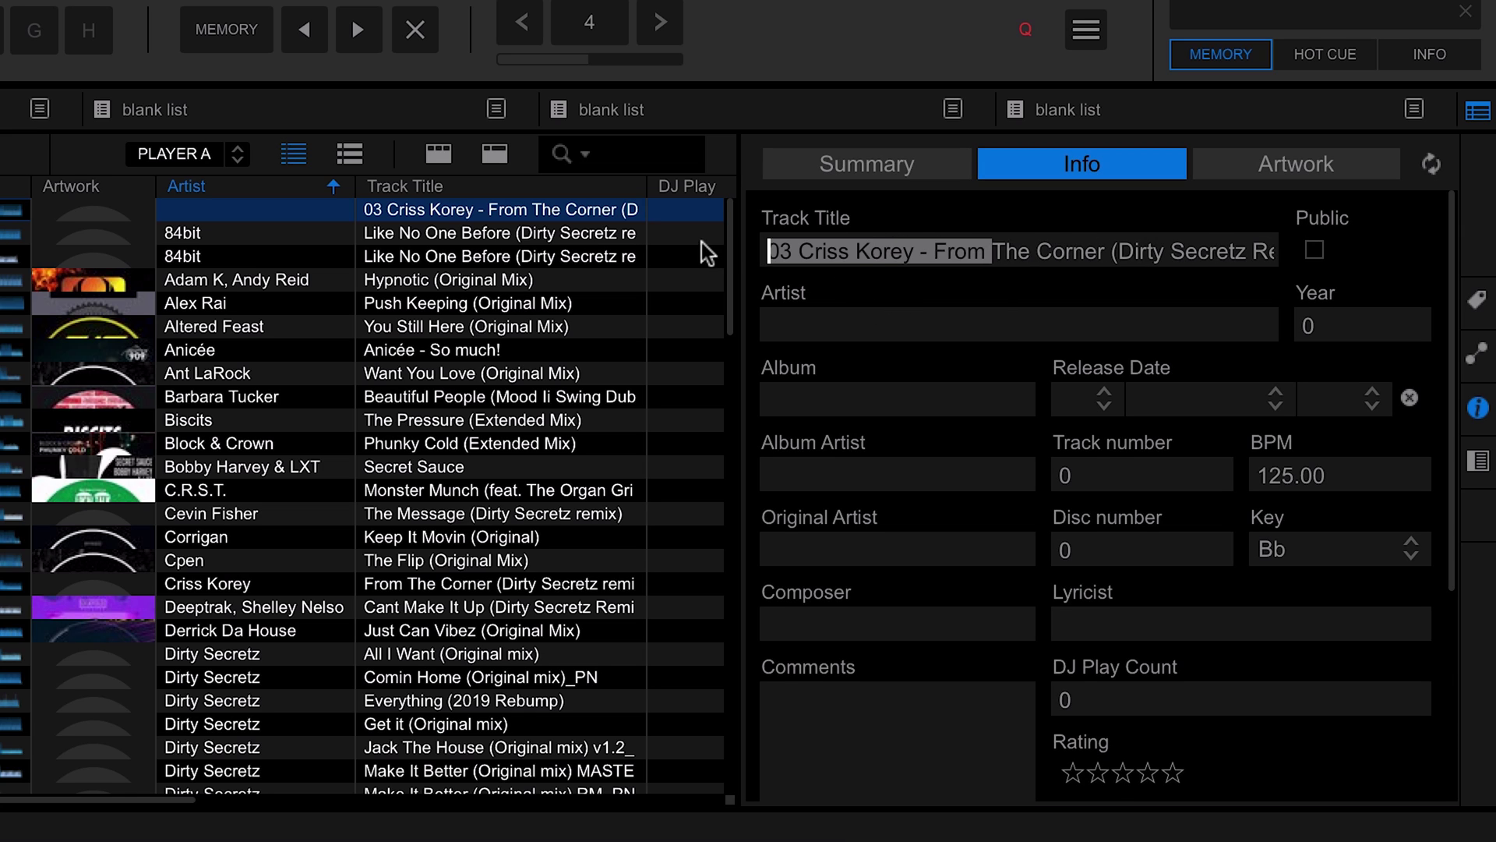
{"action": "left_click", "coordinate": [904, 259]}
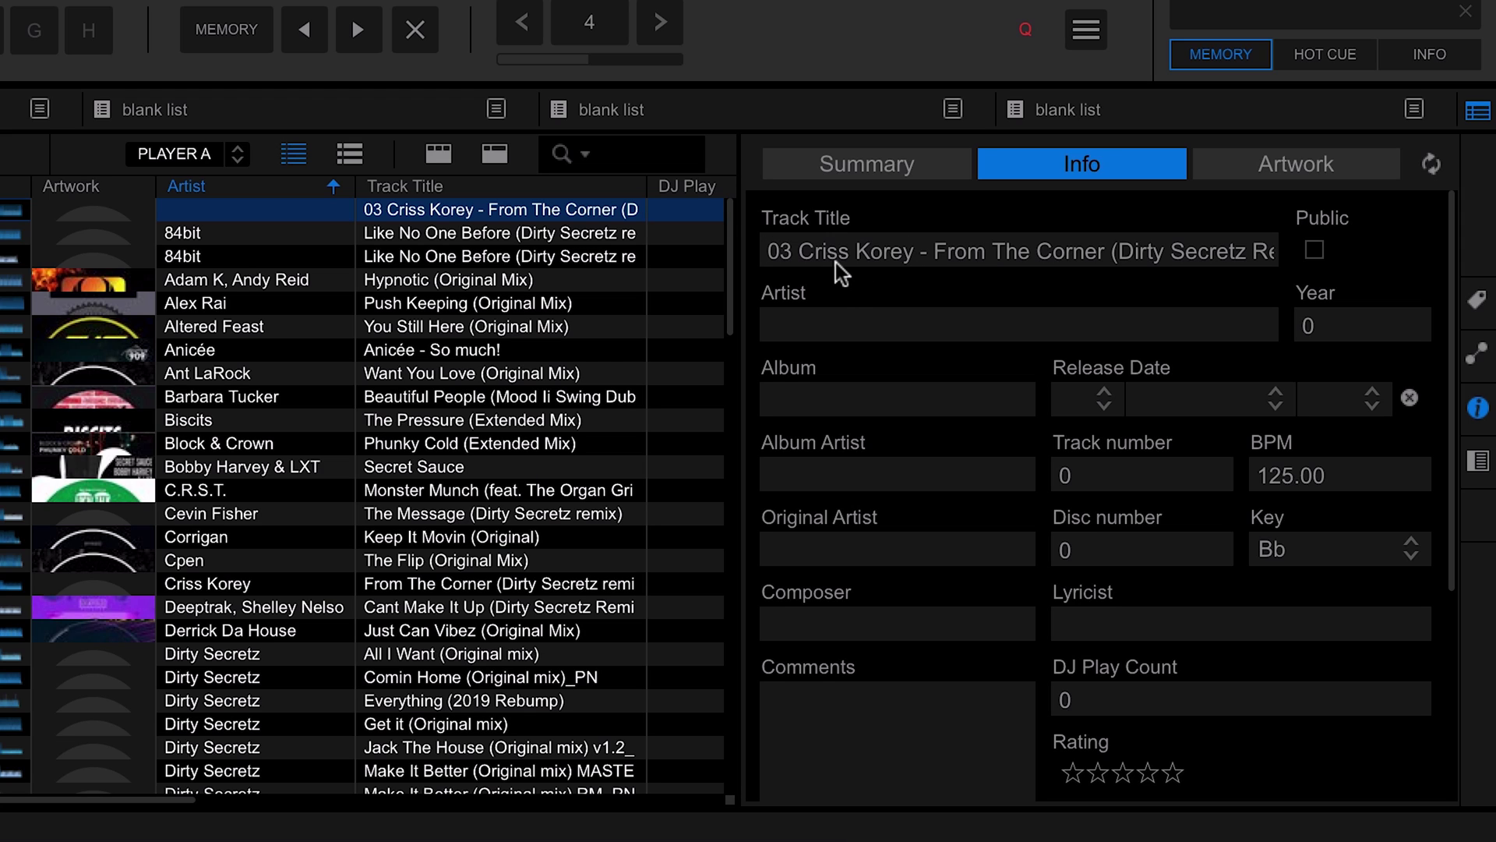
{"action": "left_click", "coordinate": [823, 326]}
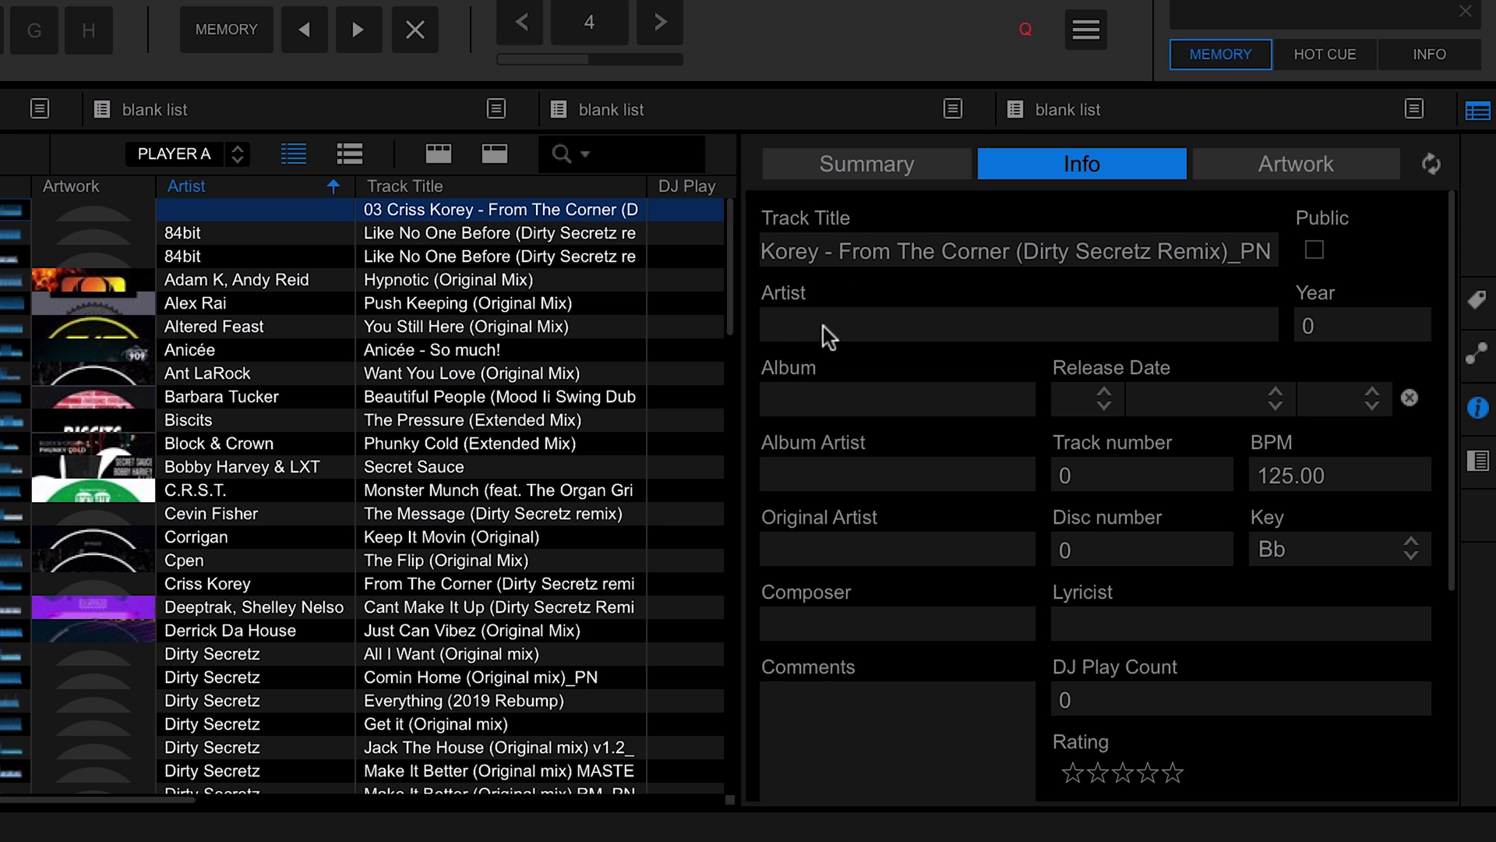
{"action": "type", "text": "Criss"}
{"action": "key", "text": "Return"}
Remove '03 Criss Korey - ' and '_PN' to leave 'From The Corner (Dirty Secretz Remix)'
{"action": "left_click_drag", "start_coordinate": [841, 261], "coordinate": [707, 260]}
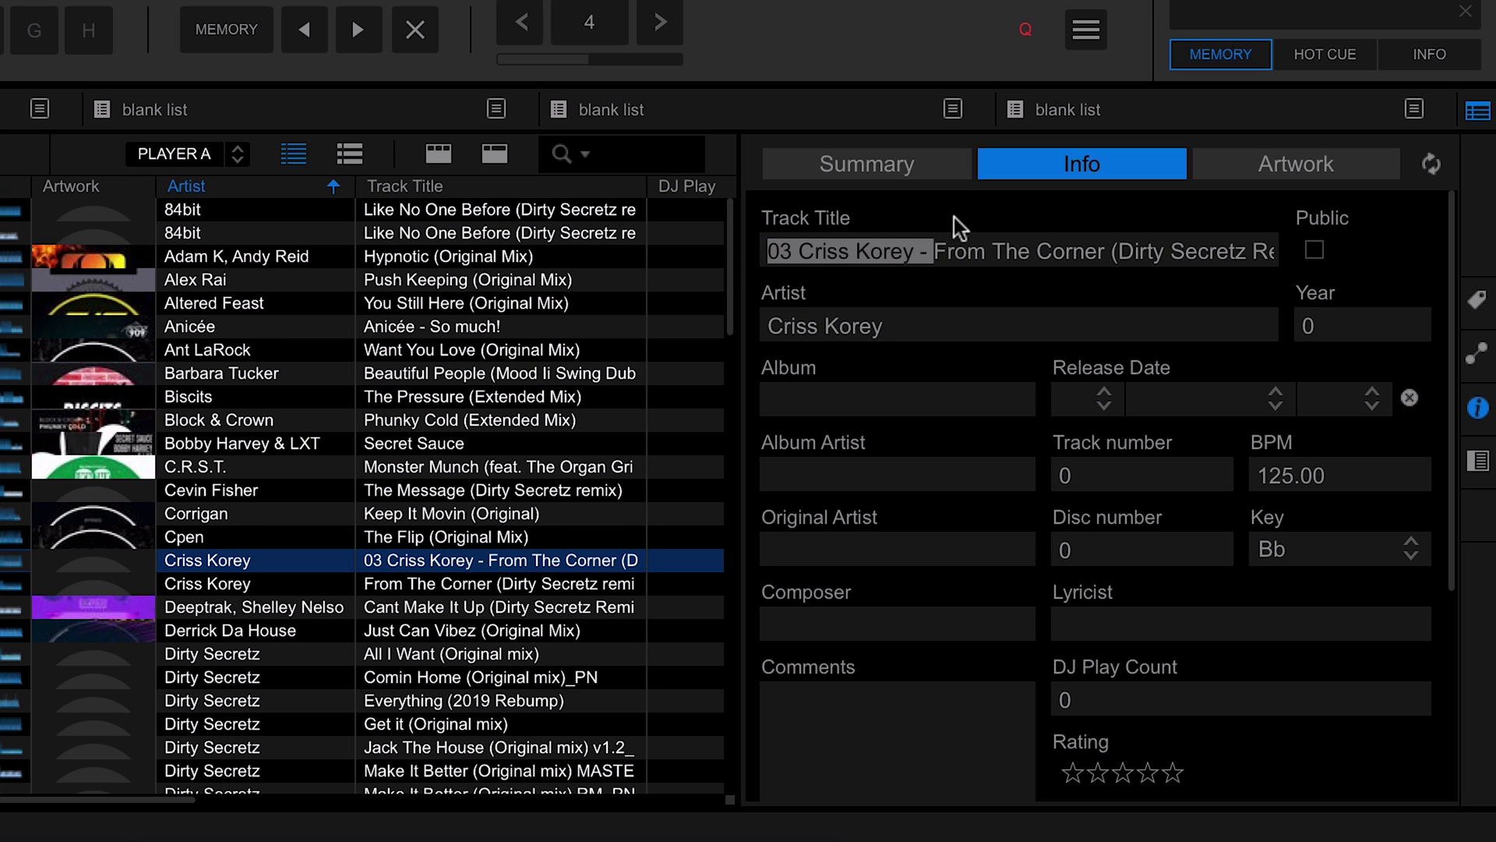
{"action": "key", "text": "BackSpace"}
{"action": "left_click", "coordinate": [1159, 252]}
{"action": "left_click_drag", "start_coordinate": [1163, 261], "coordinate": [1209, 254]}
{"action": "key", "text": "BackSpace"}
{"action": "left_click", "coordinate": [1030, 335]}
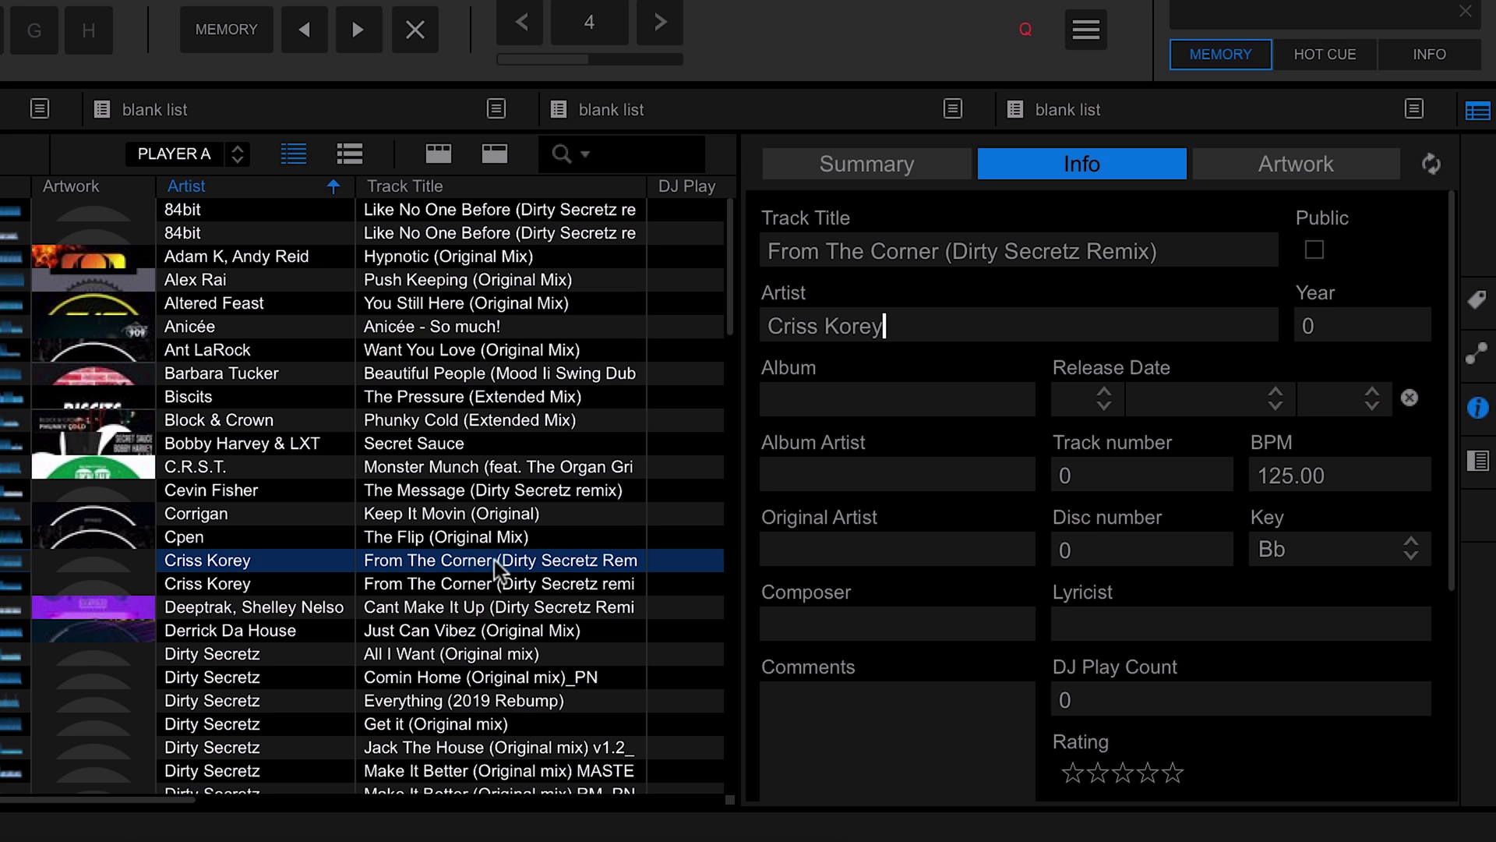
Look over the track's details and artwork, then close the information panel
{"action": "scroll", "coordinate": [1013, 476], "scroll_direction": "down", "scroll_amount": 2}
{"action": "scroll", "coordinate": [1013, 475], "scroll_direction": "up", "scroll_amount": 2}
{"action": "scroll", "coordinate": [898, 381], "scroll_direction": "down", "scroll_amount": 1}
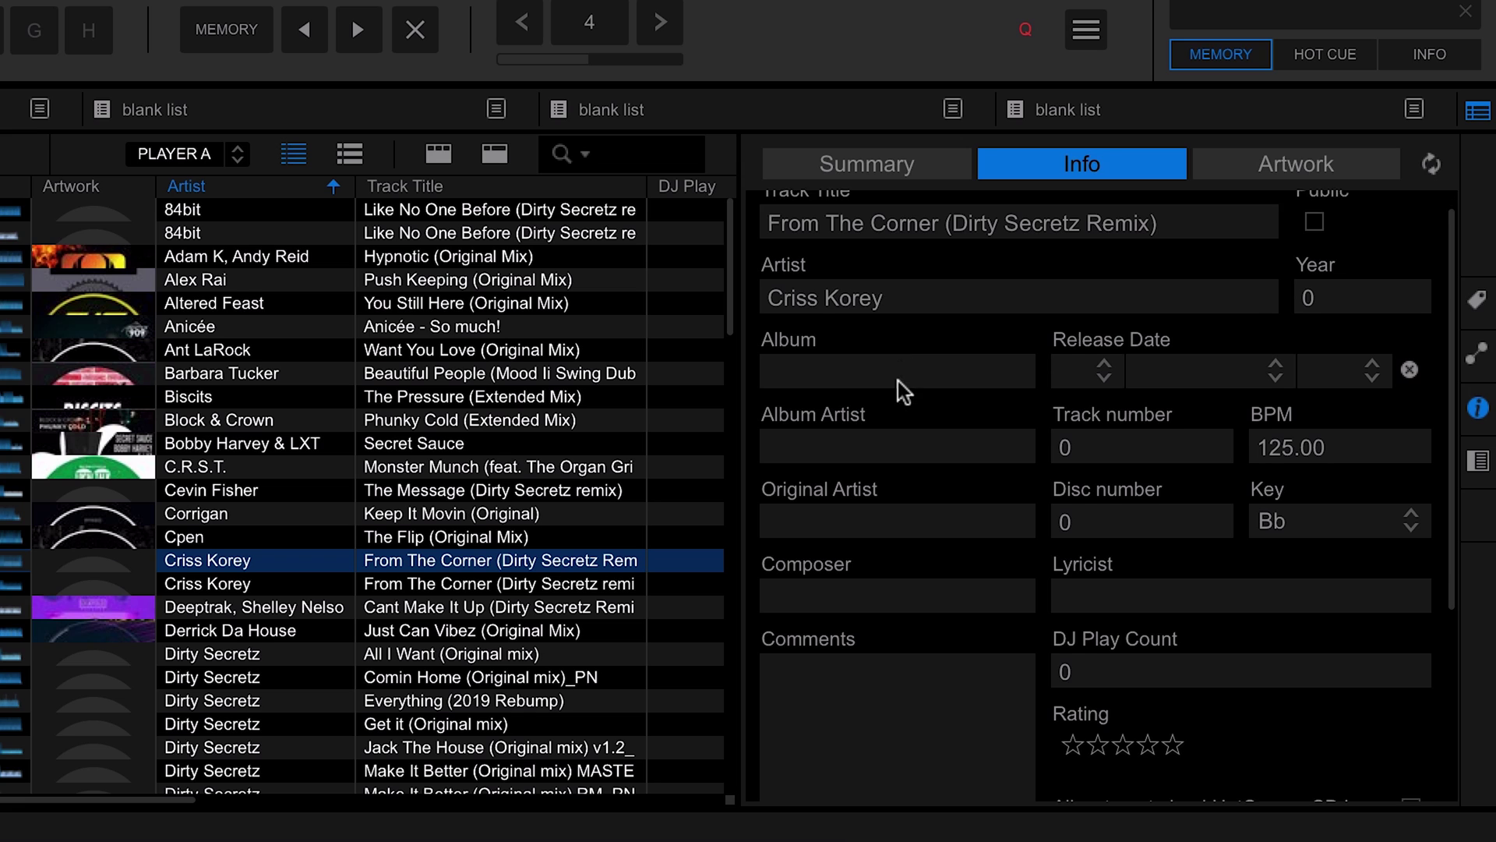
{"action": "scroll", "coordinate": [895, 394], "scroll_direction": "down", "scroll_amount": 2}
{"action": "scroll", "coordinate": [892, 525], "scroll_direction": "down", "scroll_amount": 1}
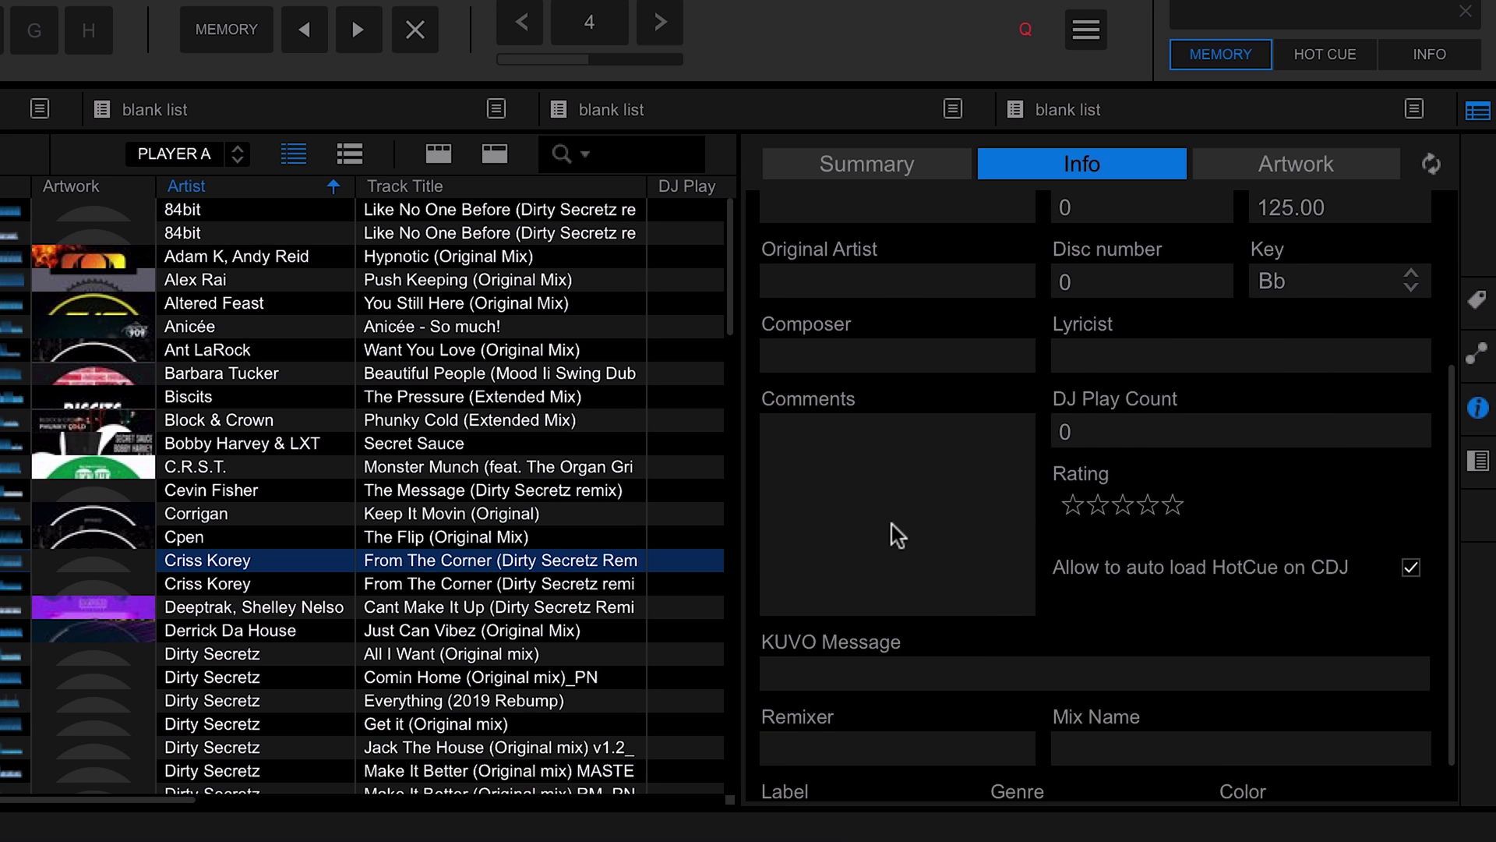
{"action": "scroll", "coordinate": [891, 525], "scroll_direction": "down", "scroll_amount": 1}
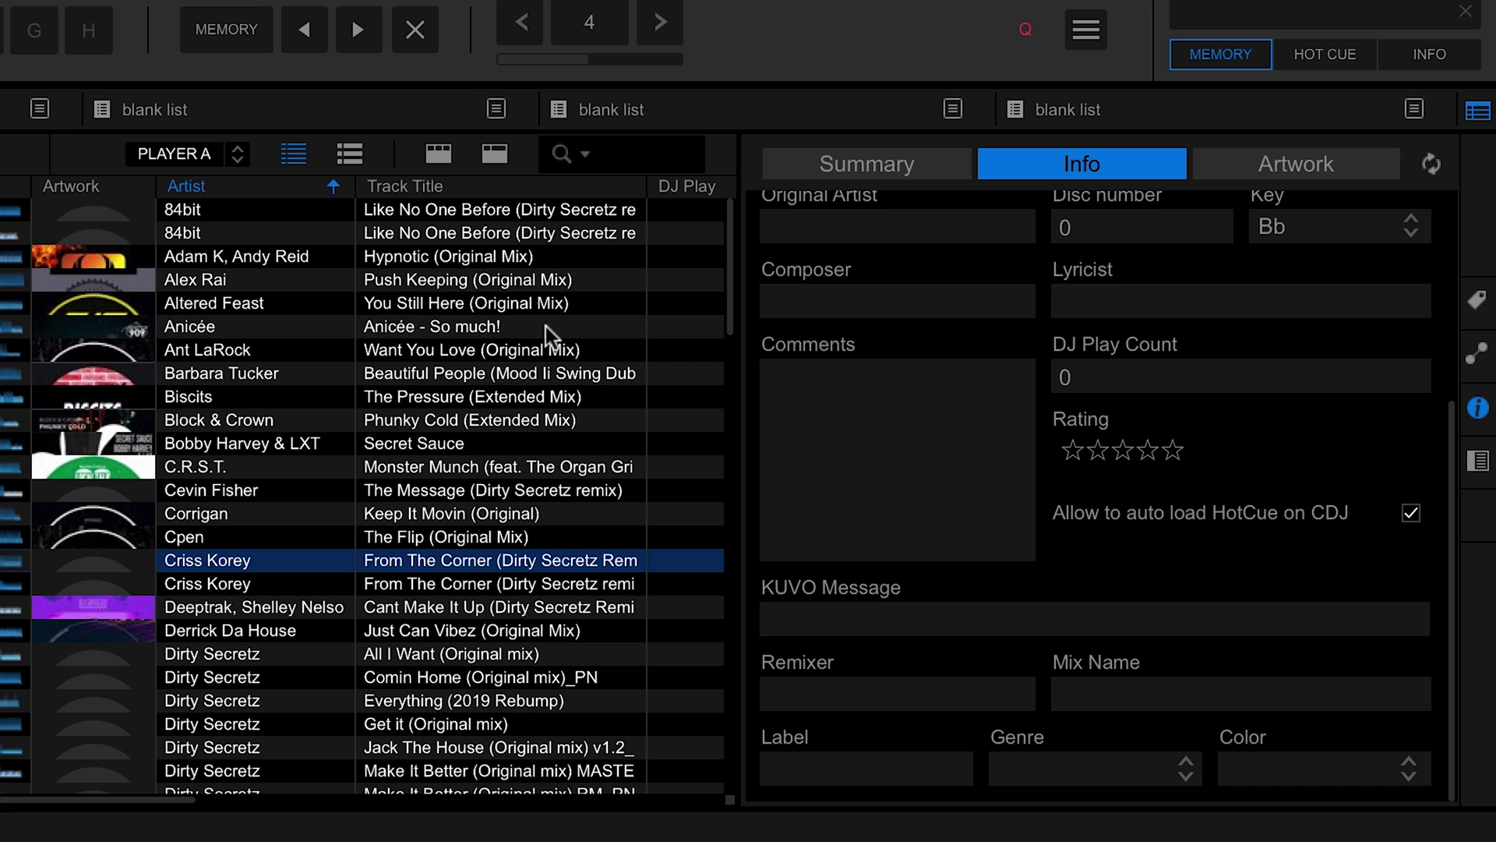
{"action": "scroll", "coordinate": [1193, 298], "scroll_direction": "up", "scroll_amount": 5}
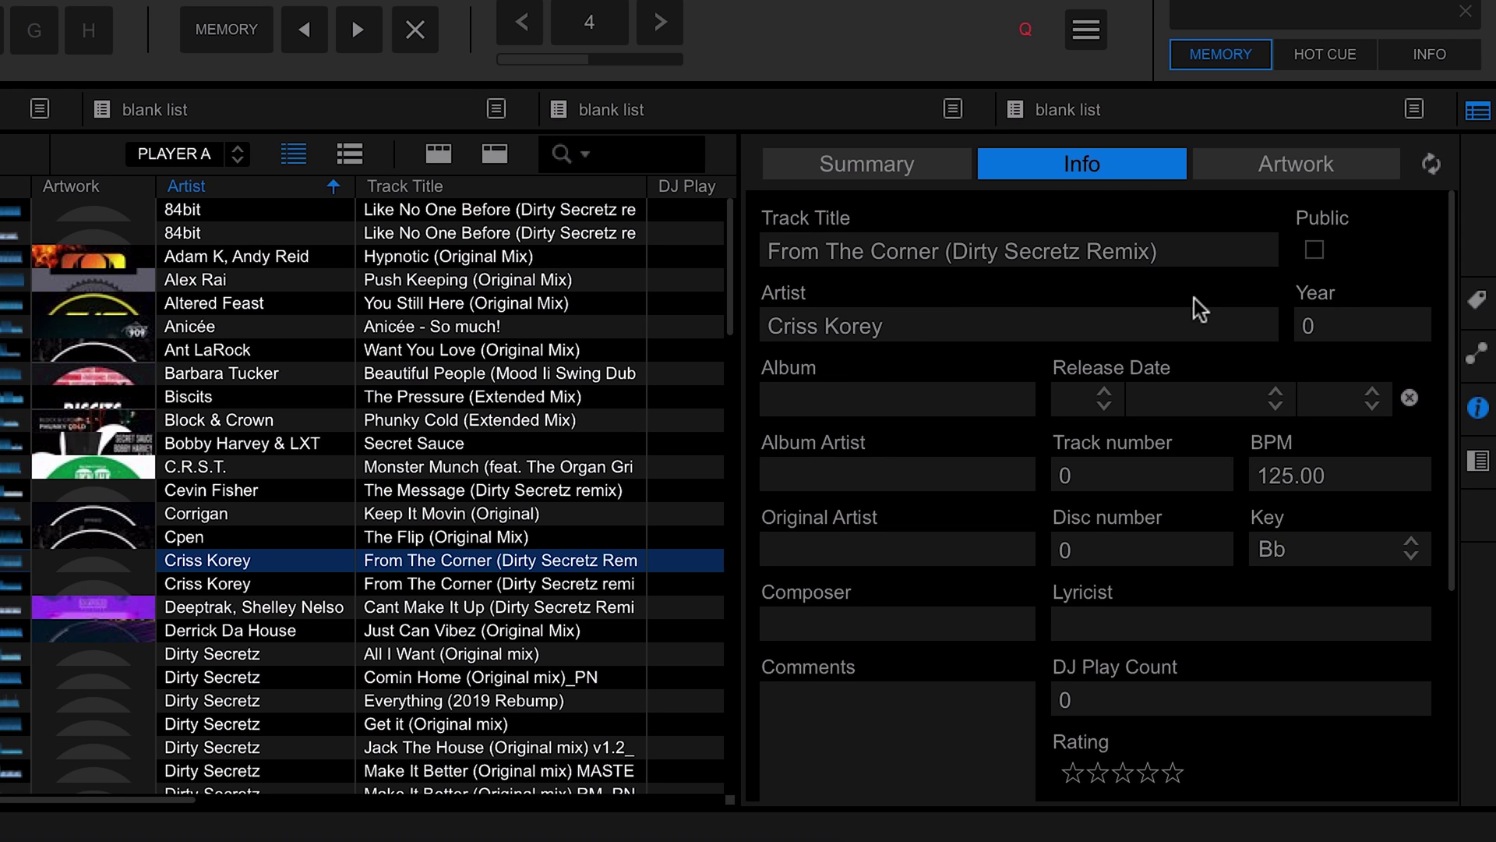
{"action": "left_click", "coordinate": [1271, 166]}
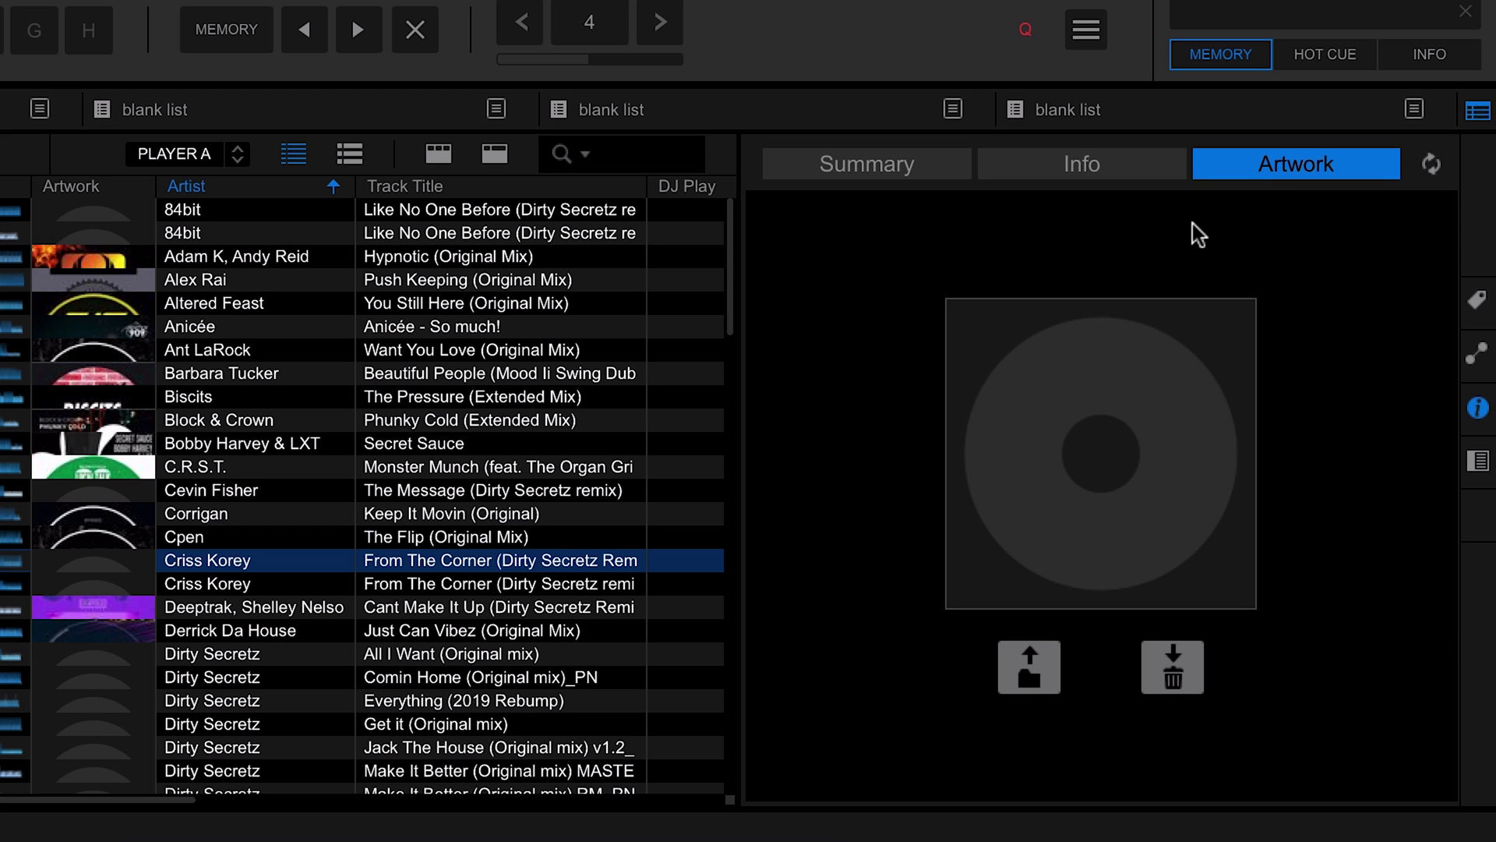
{"action": "left_click", "coordinate": [1478, 407]}
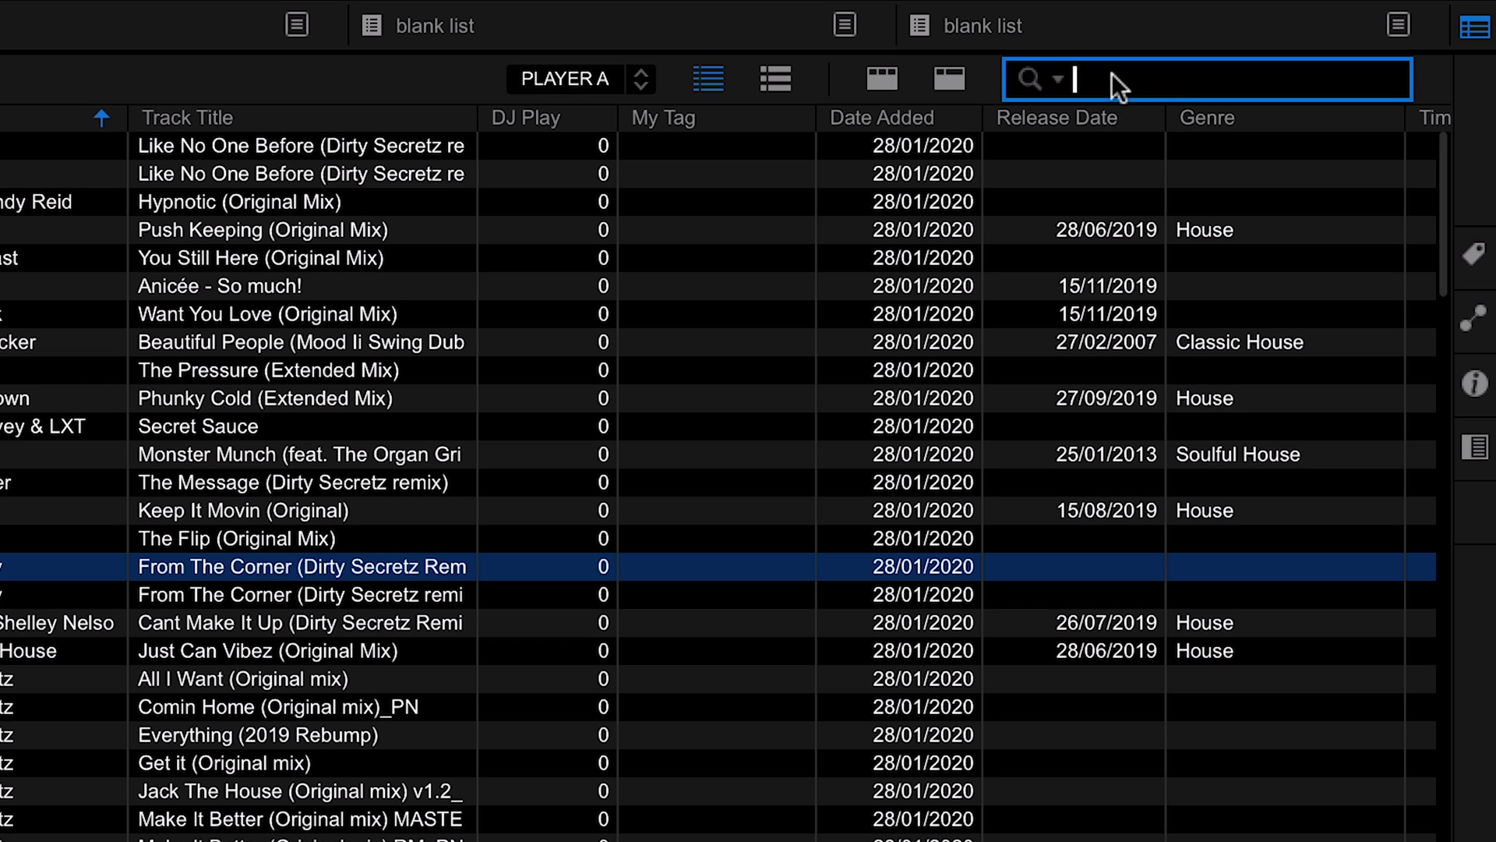
{"action": "type", "text": "Love"}
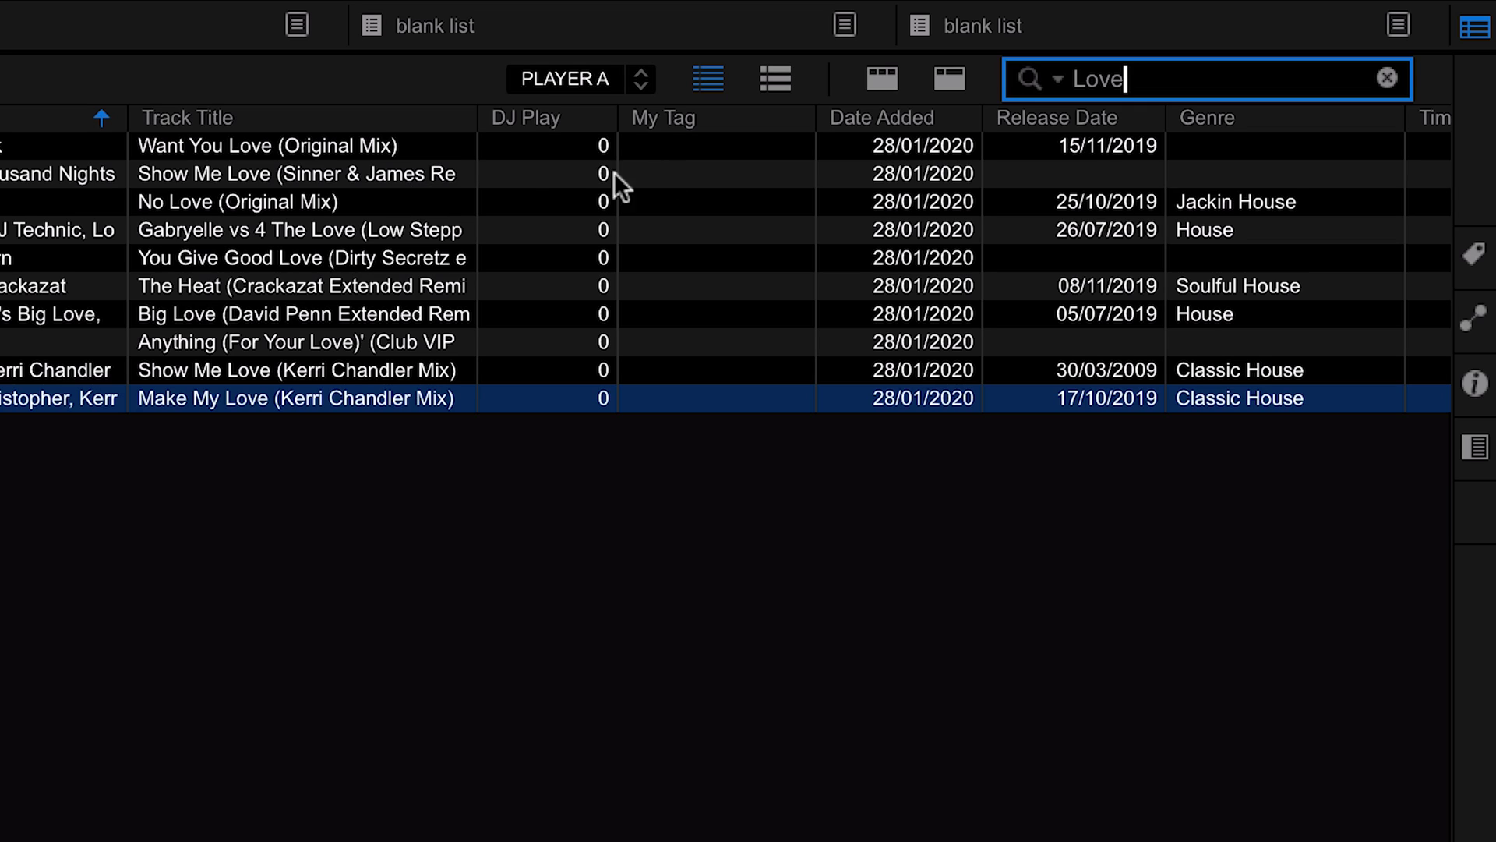
{"action": "left_click", "coordinate": [1059, 78]}
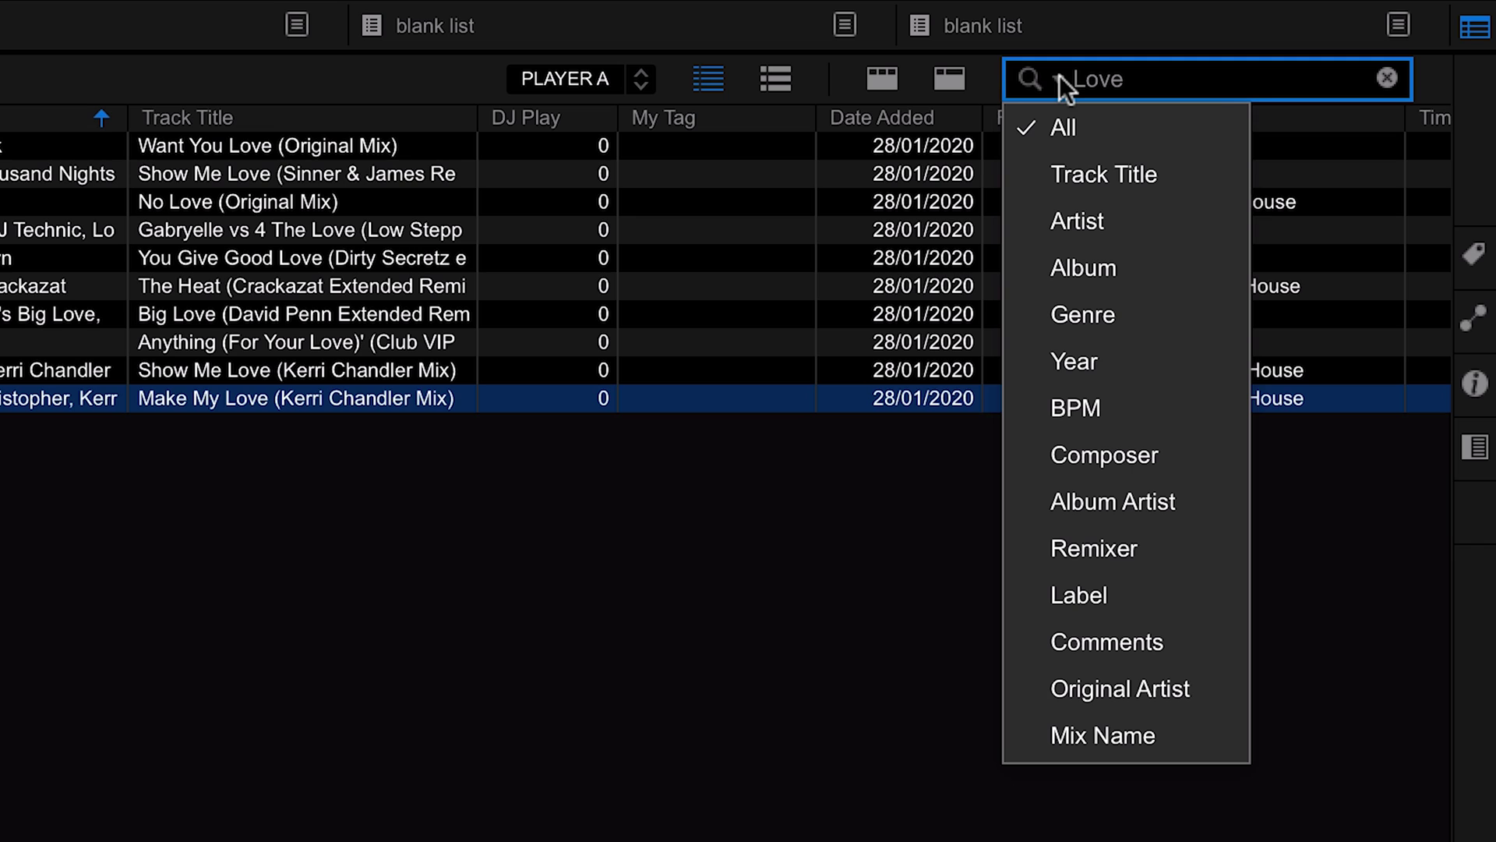
{"action": "left_click", "coordinate": [1134, 177]}
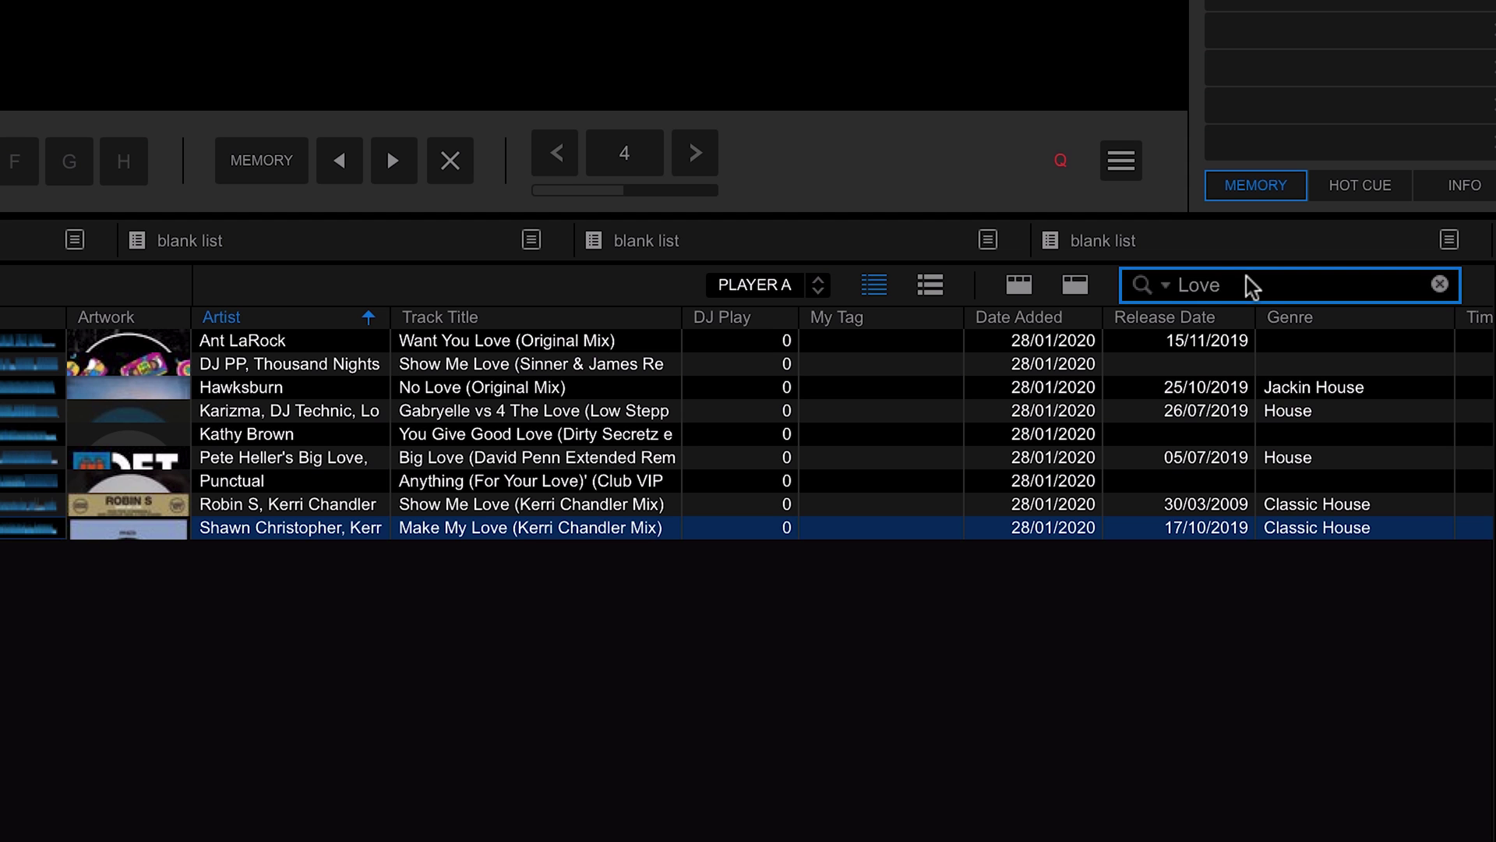
{"action": "left_click", "coordinate": [1165, 285]}
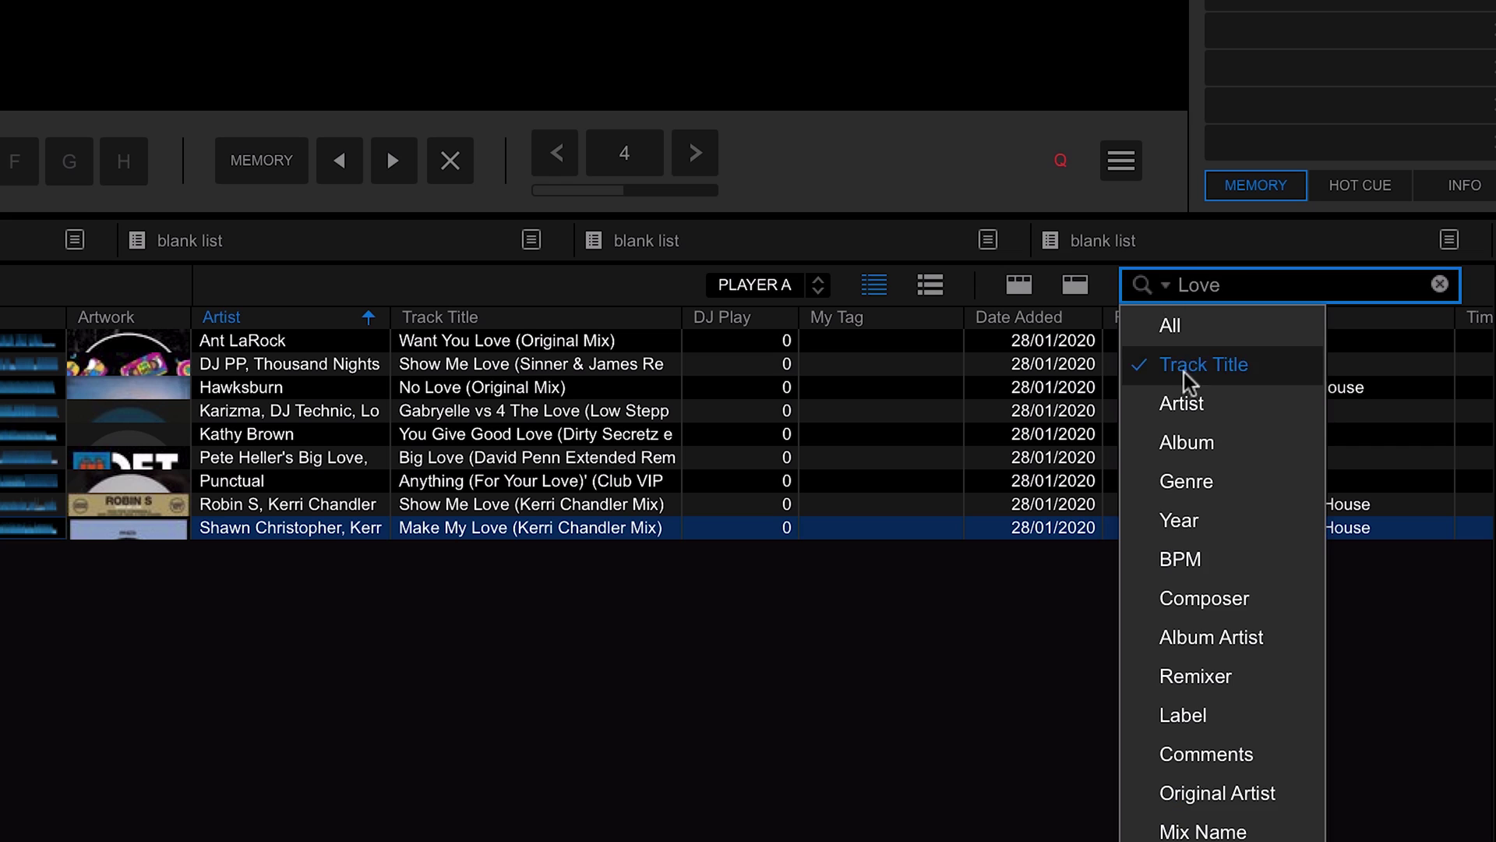
{"action": "left_click", "coordinate": [1188, 405]}
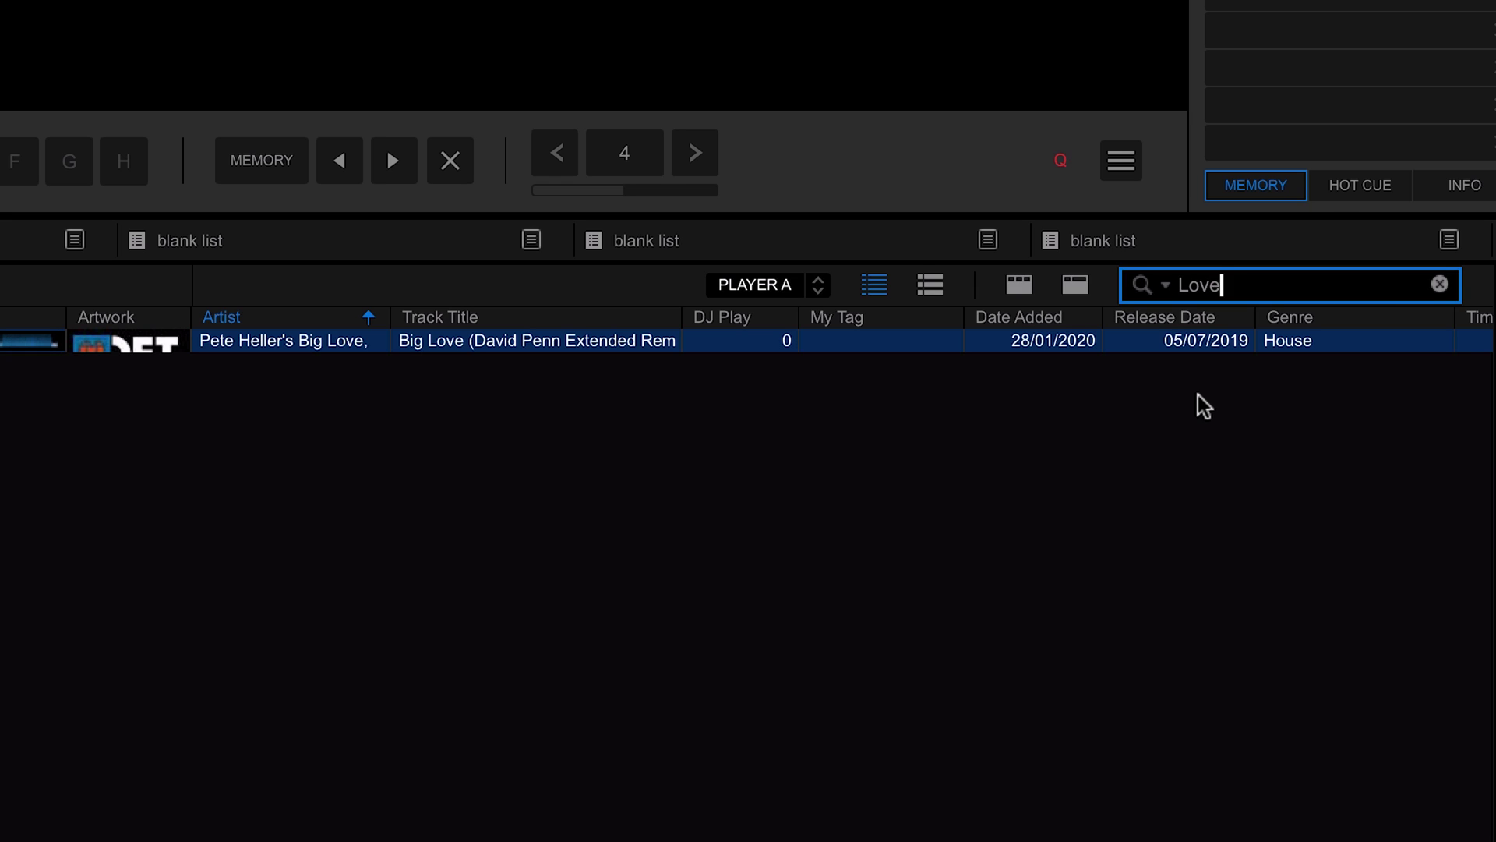
{"action": "left_click", "coordinate": [1440, 284]}
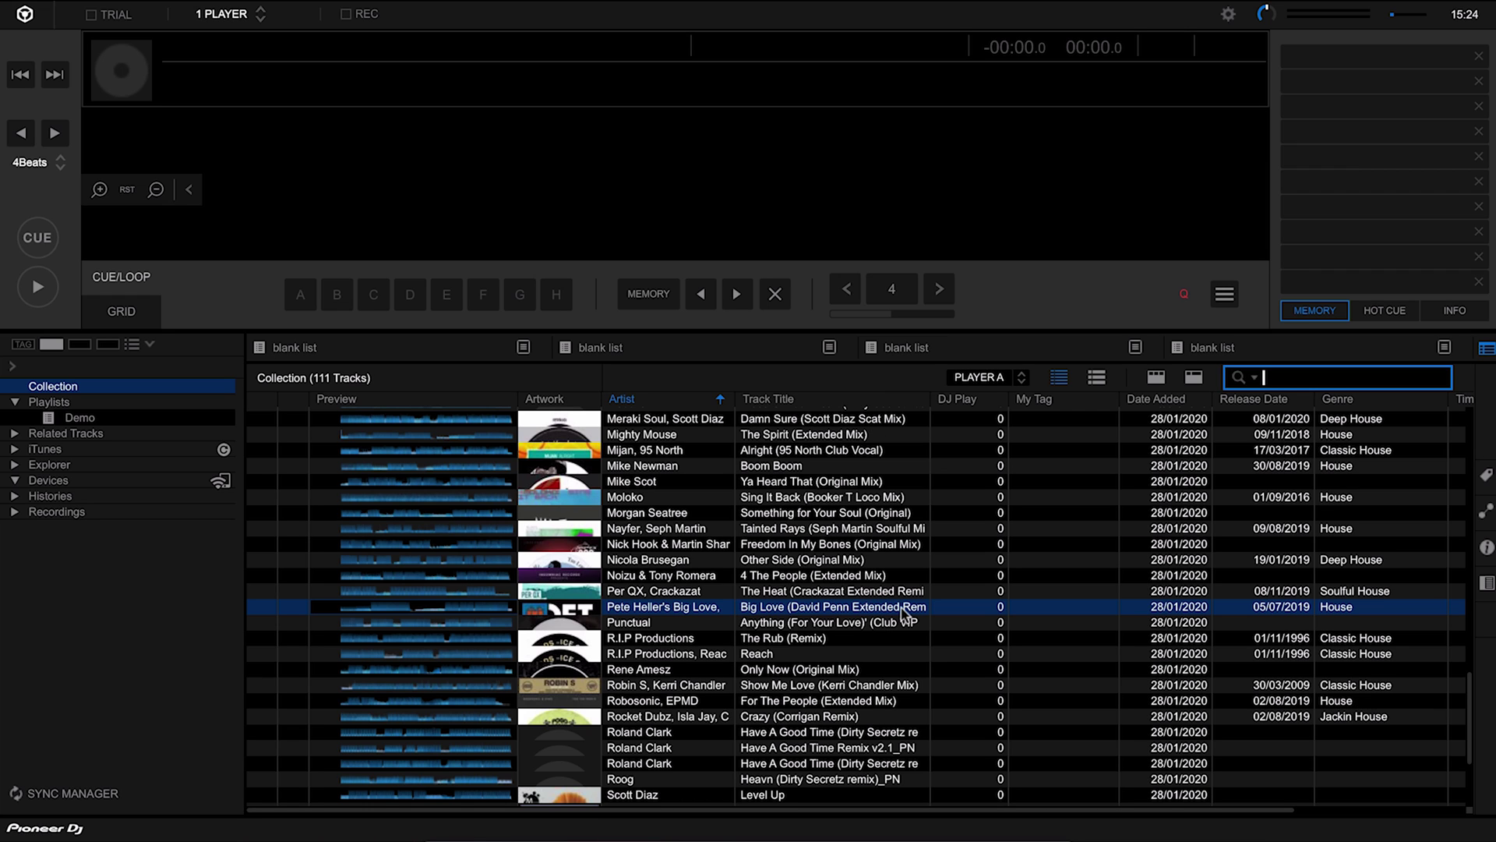
Replace the comment on Pete Heller's Big Love track with 'Awesome'
{"action": "left_click", "coordinate": [865, 596]}
{"action": "left_click", "coordinate": [868, 608]}
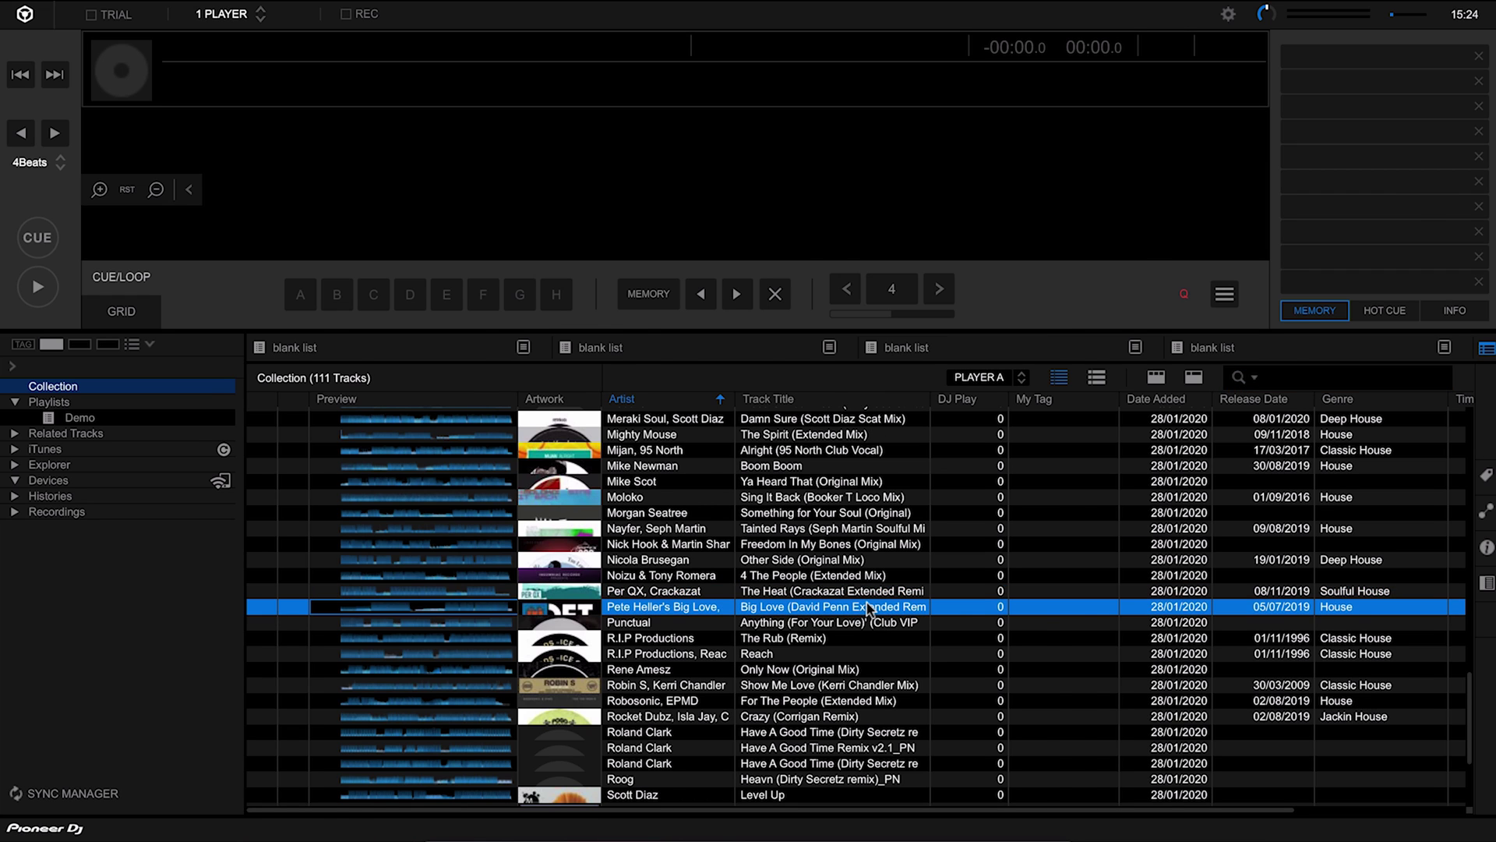
{"action": "left_click", "coordinate": [1486, 546]}
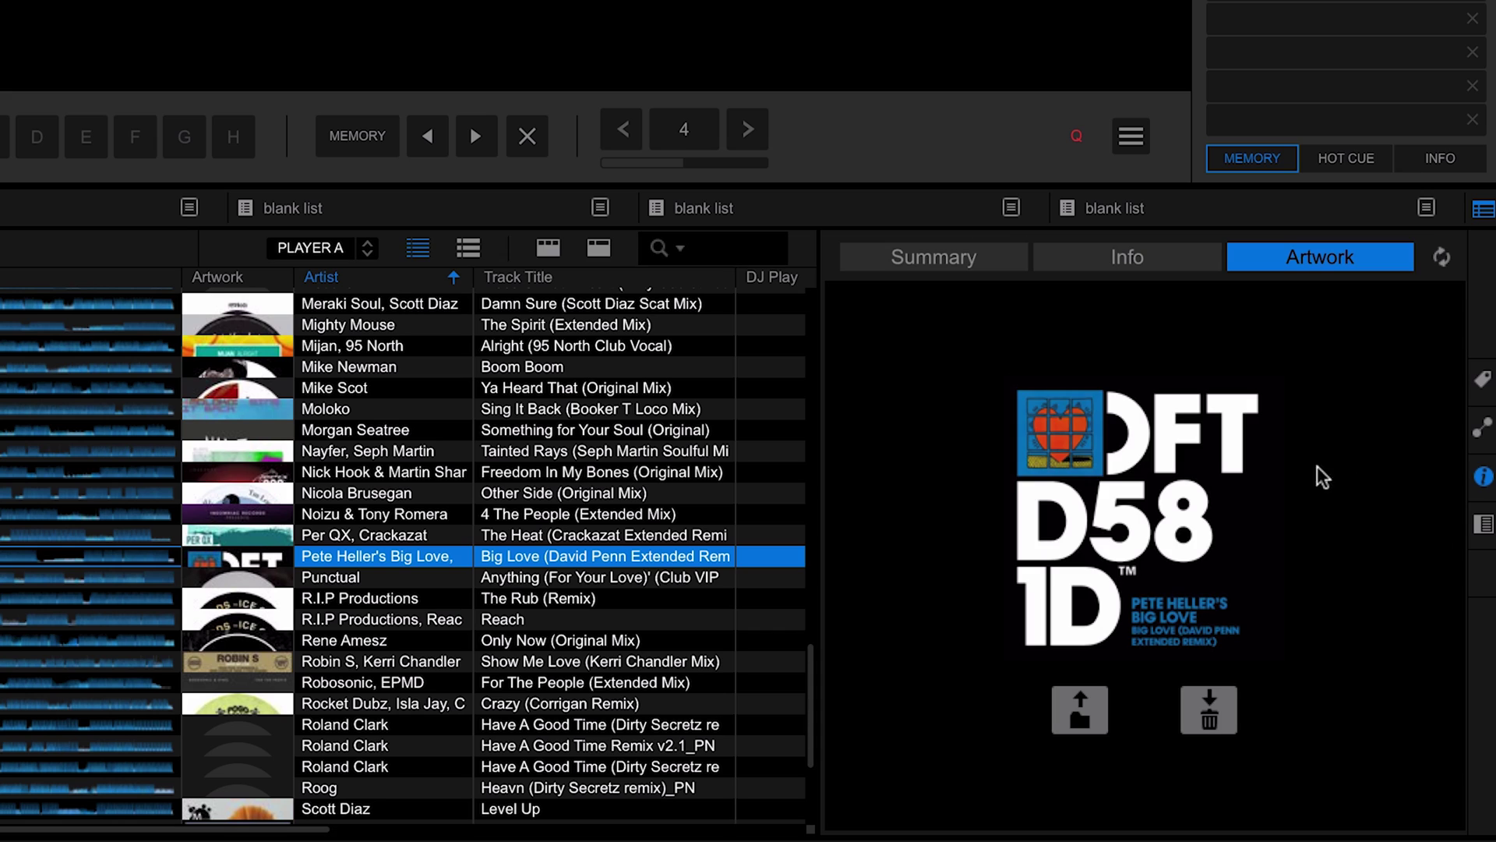
{"action": "left_click", "coordinate": [1117, 262]}
{"action": "scroll", "coordinate": [1194, 437], "scroll_direction": "down", "scroll_amount": 5}
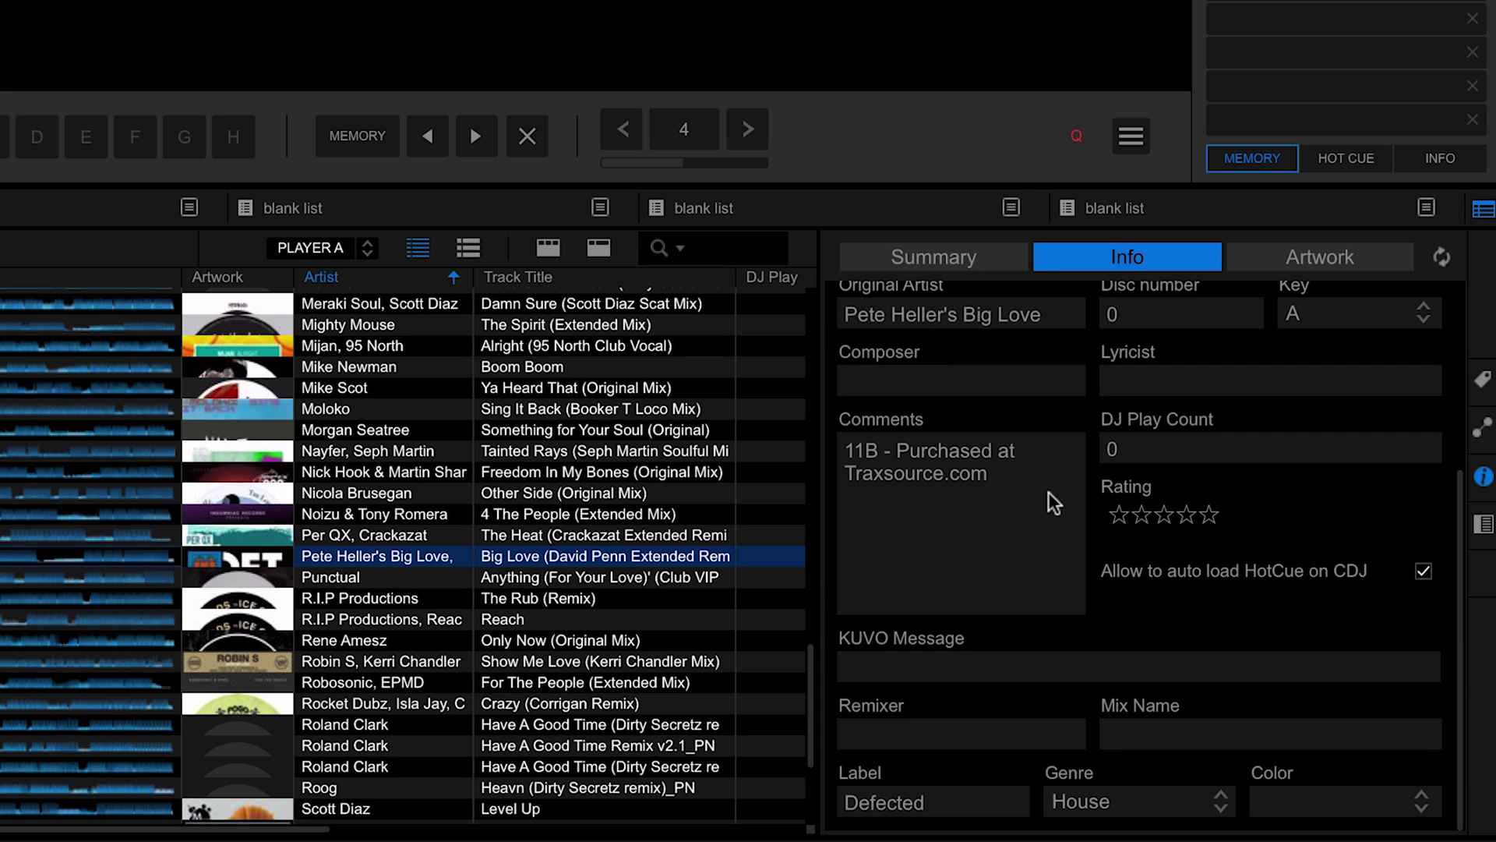
{"action": "left_click_drag", "start_coordinate": [1028, 484], "coordinate": [829, 437]}
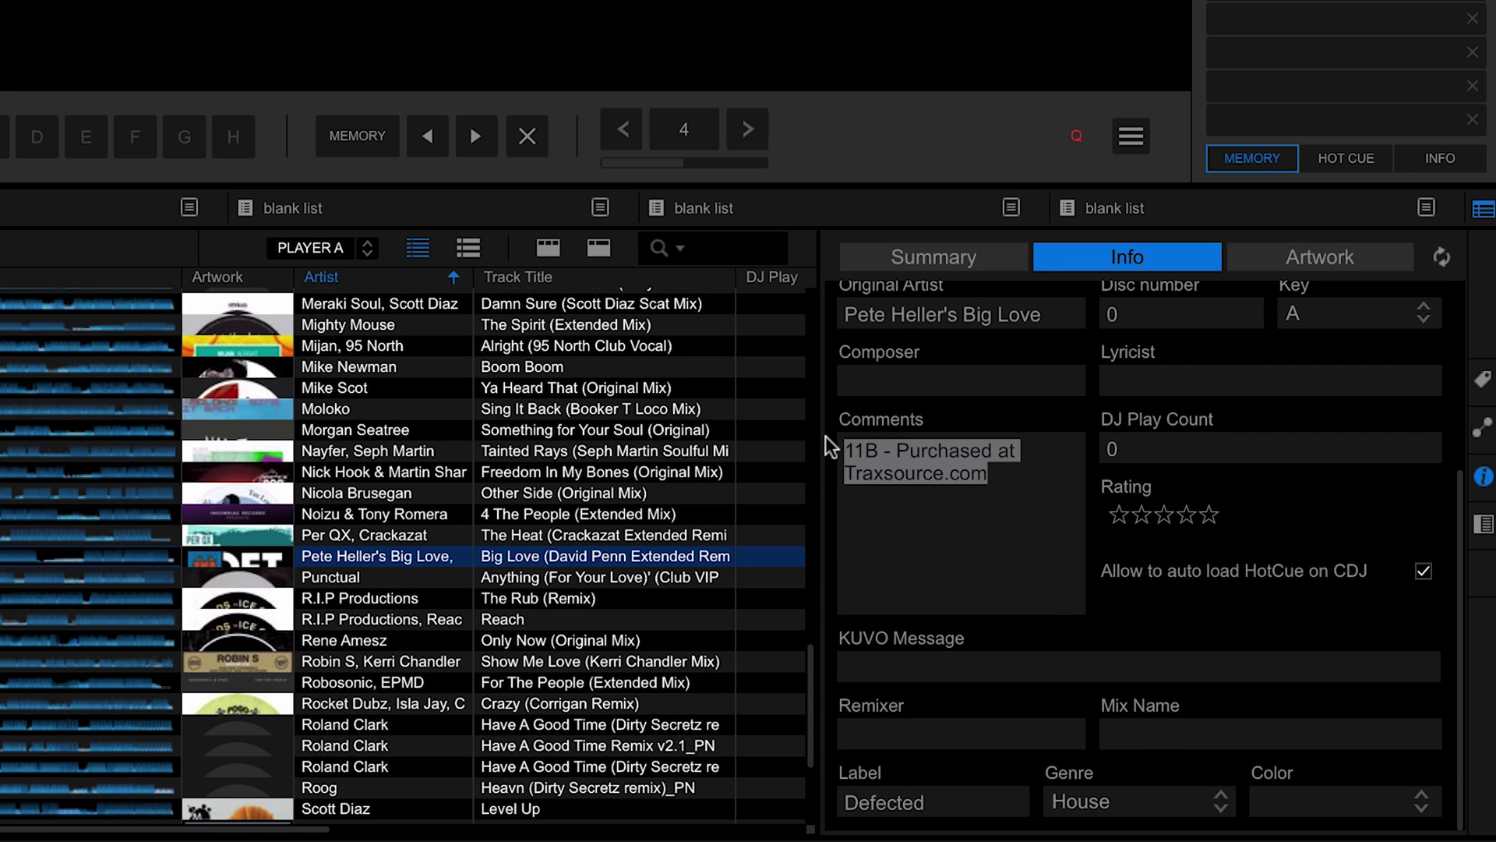
{"action": "type", "text": "Awesome"}
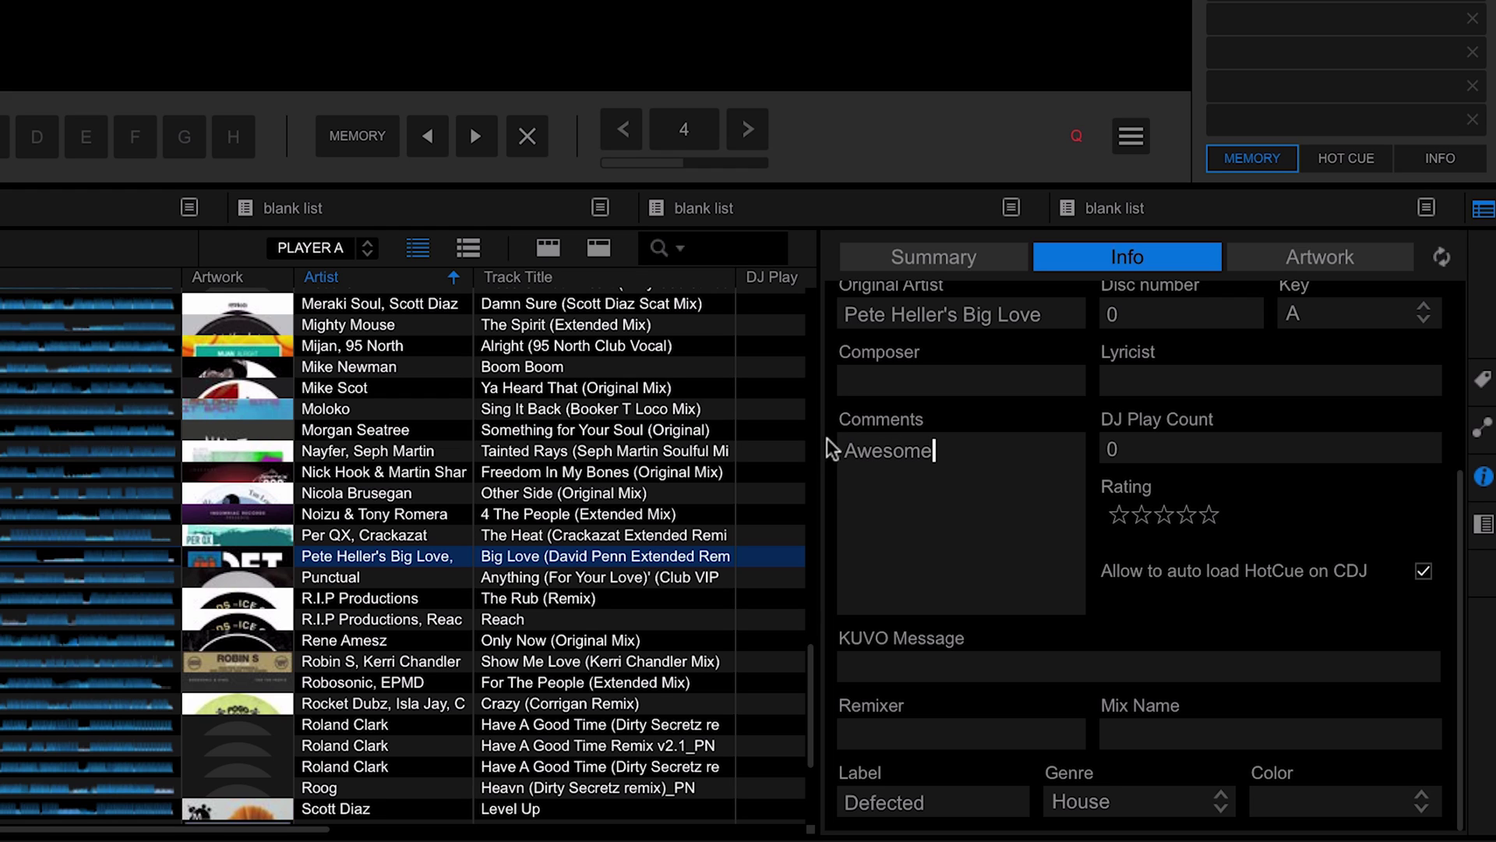
{"action": "left_click", "coordinate": [1483, 477]}
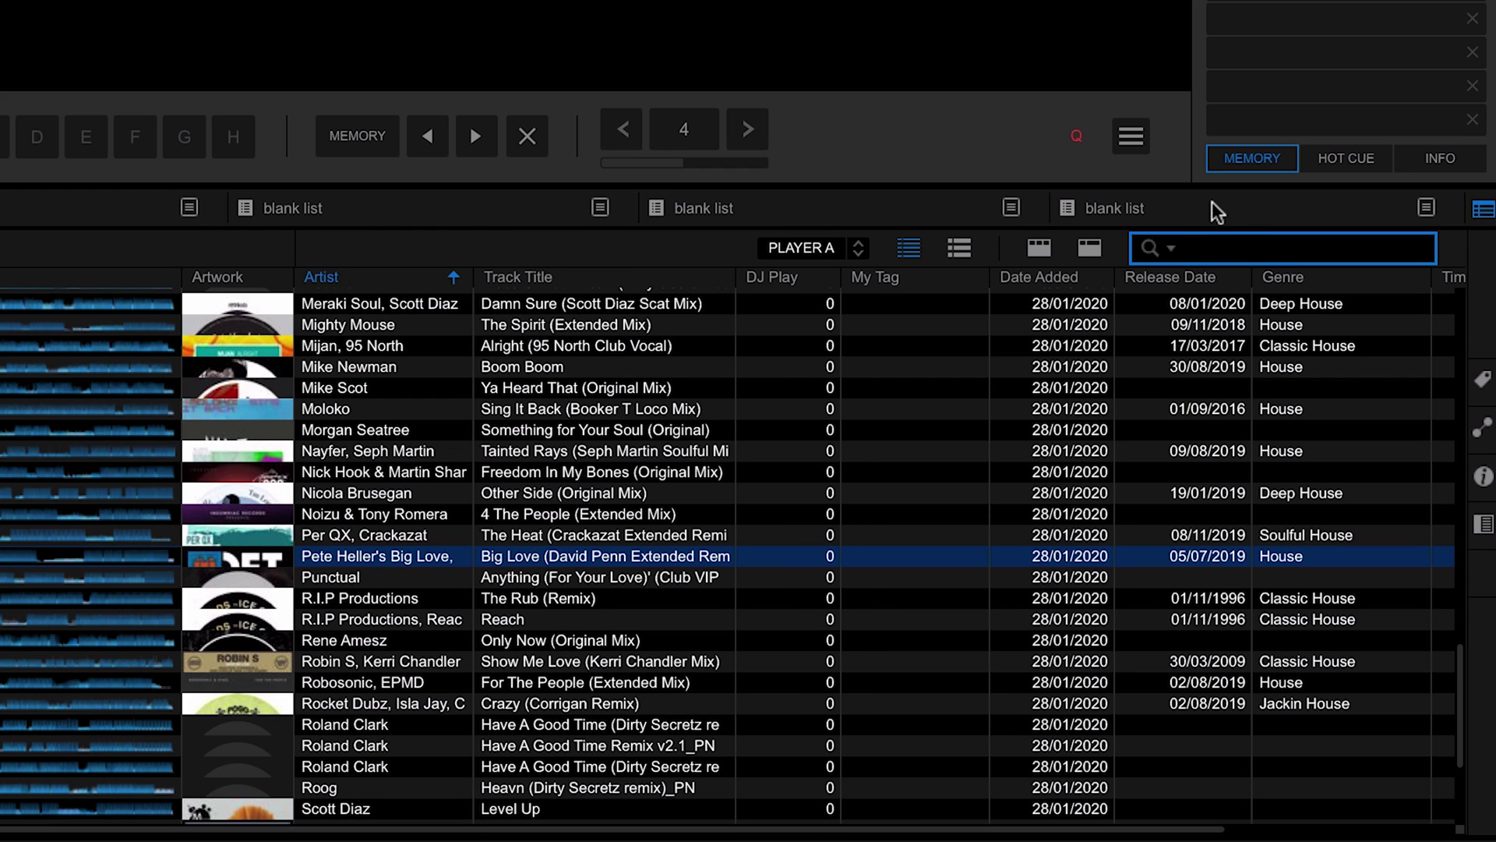
Search the collection for 'awesome' across All fields
{"action": "type", "text": "awwe"}
{"action": "key", "text": "BackSpace"}
{"action": "key", "text": "BackSpace"}
{"action": "type", "text": "esome"}
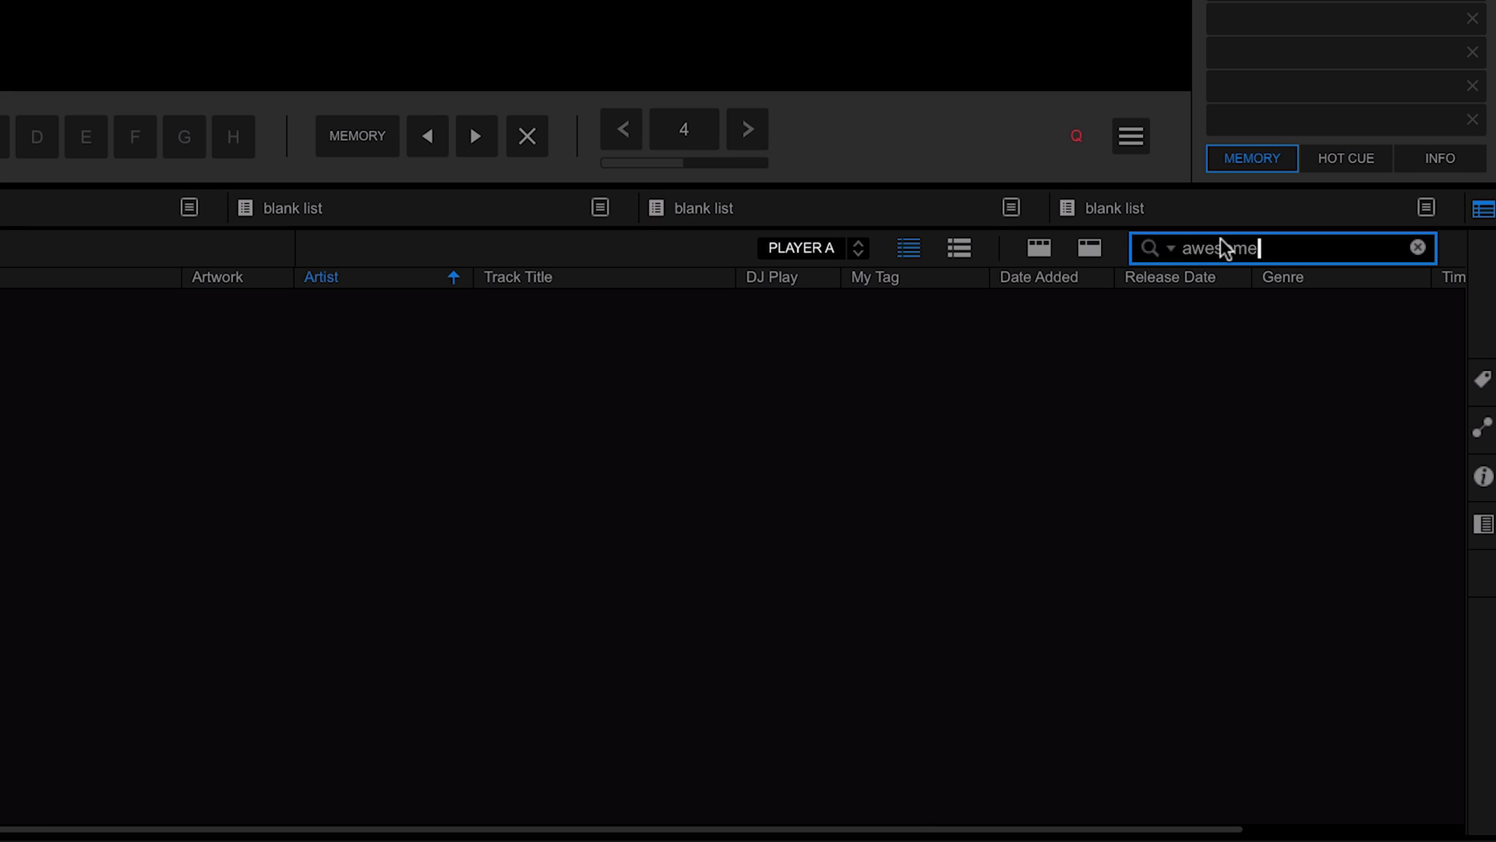
{"action": "left_click", "coordinate": [1169, 250]}
{"action": "left_click", "coordinate": [1177, 286]}
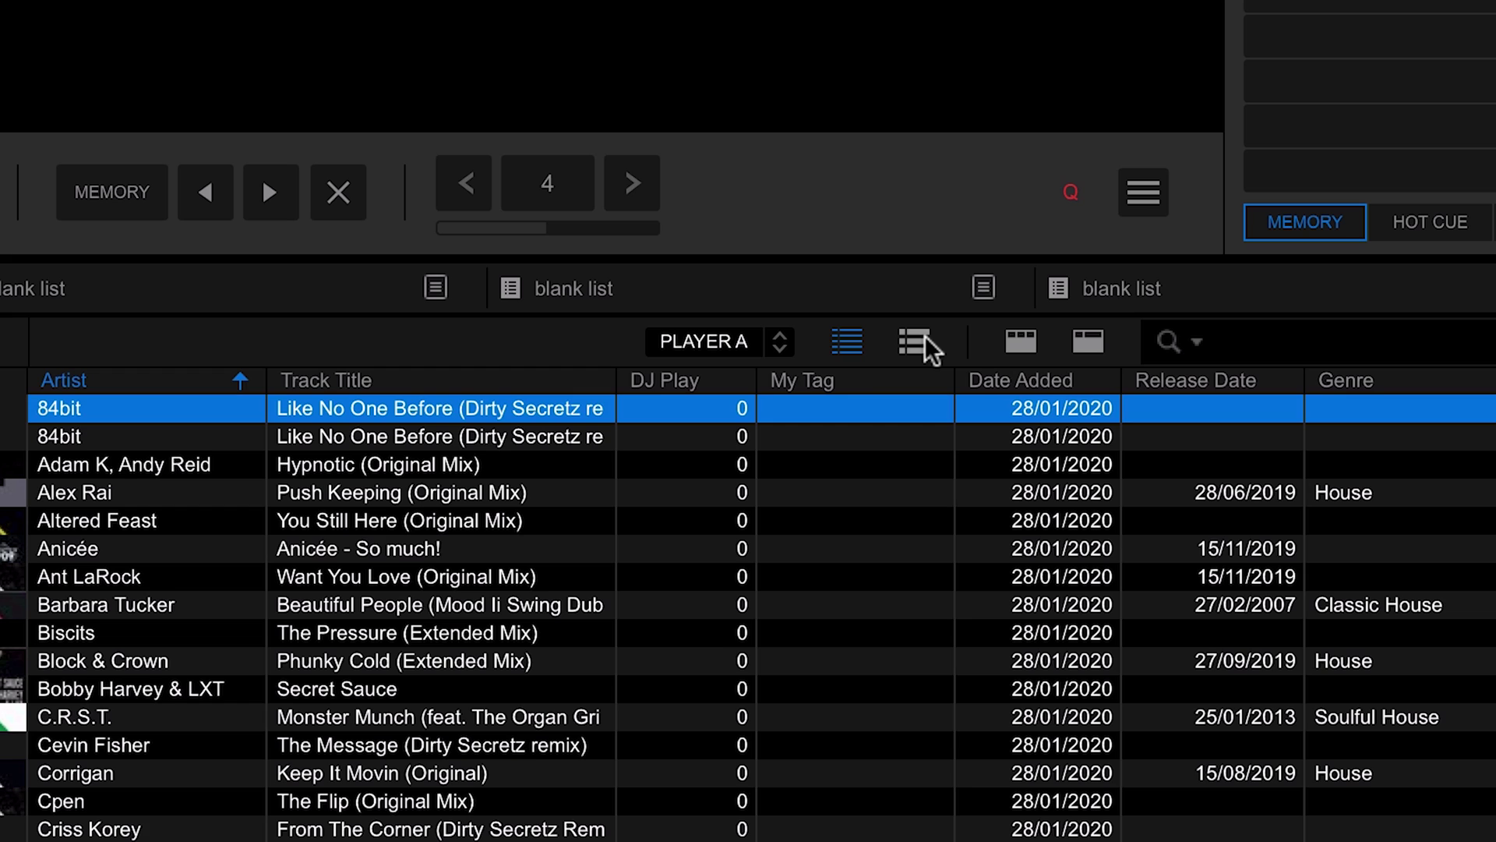
{"action": "left_click", "coordinate": [929, 348]}
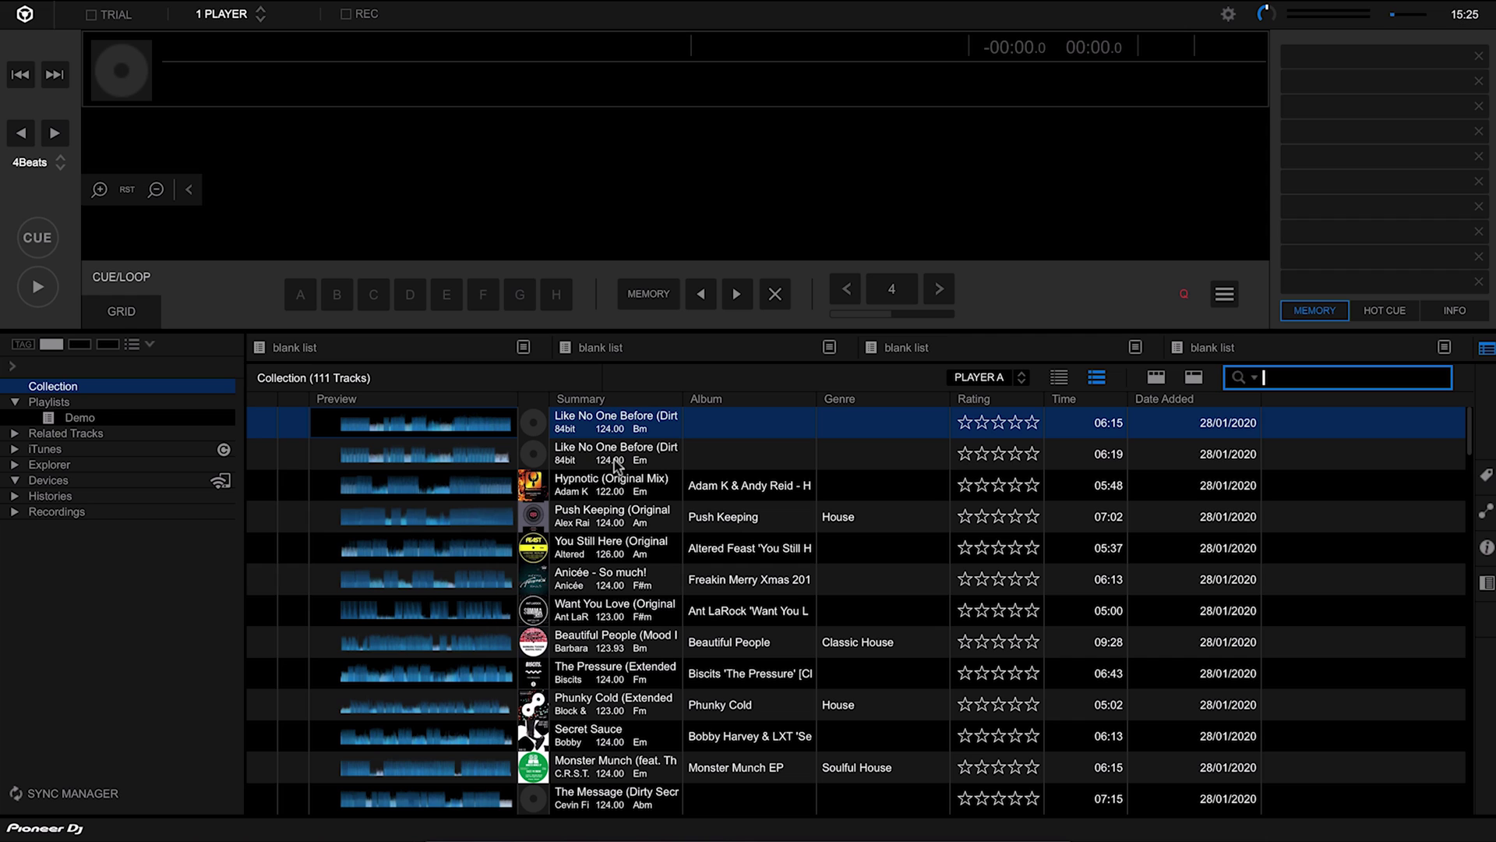
{"action": "left_click", "coordinate": [1060, 379]}
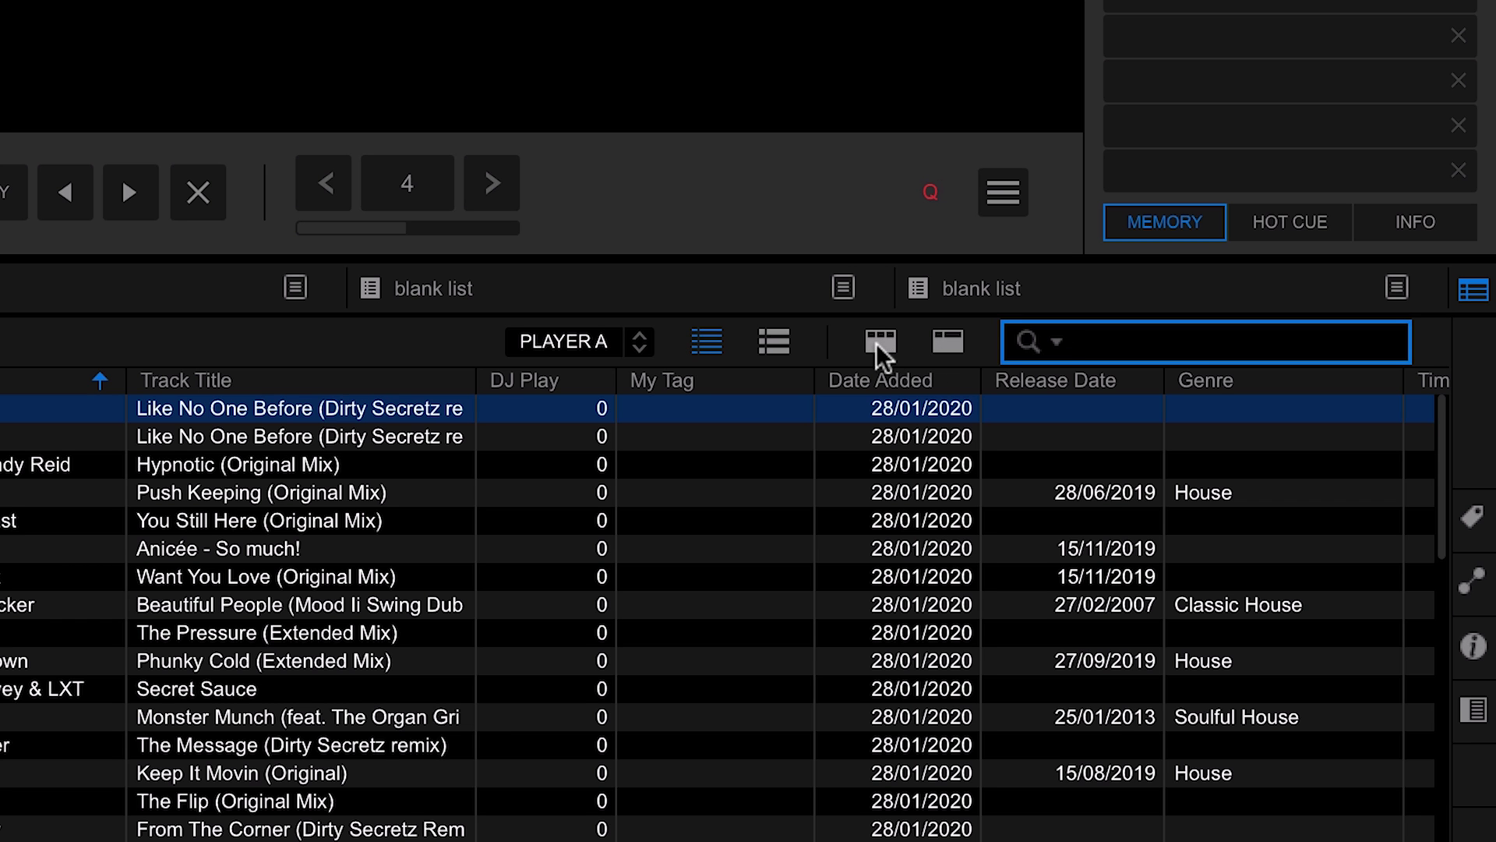
Show the Genre/Artist/Album browser, filter to Ant LaRock, then reset to all 83 artists
{"action": "left_click", "coordinate": [879, 343]}
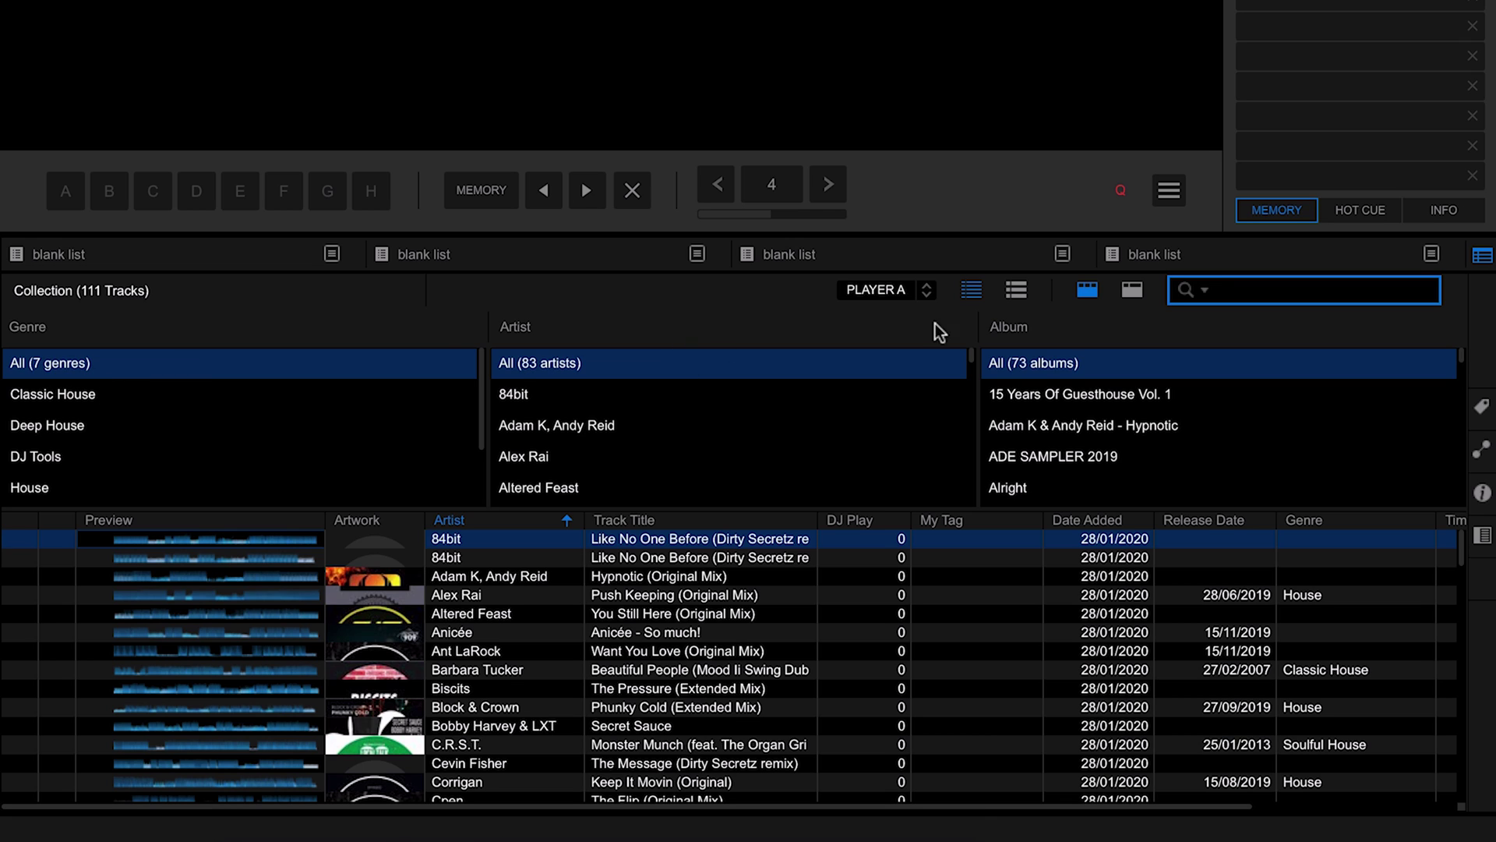
{"action": "scroll", "coordinate": [582, 490], "scroll_direction": "down", "scroll_amount": 3}
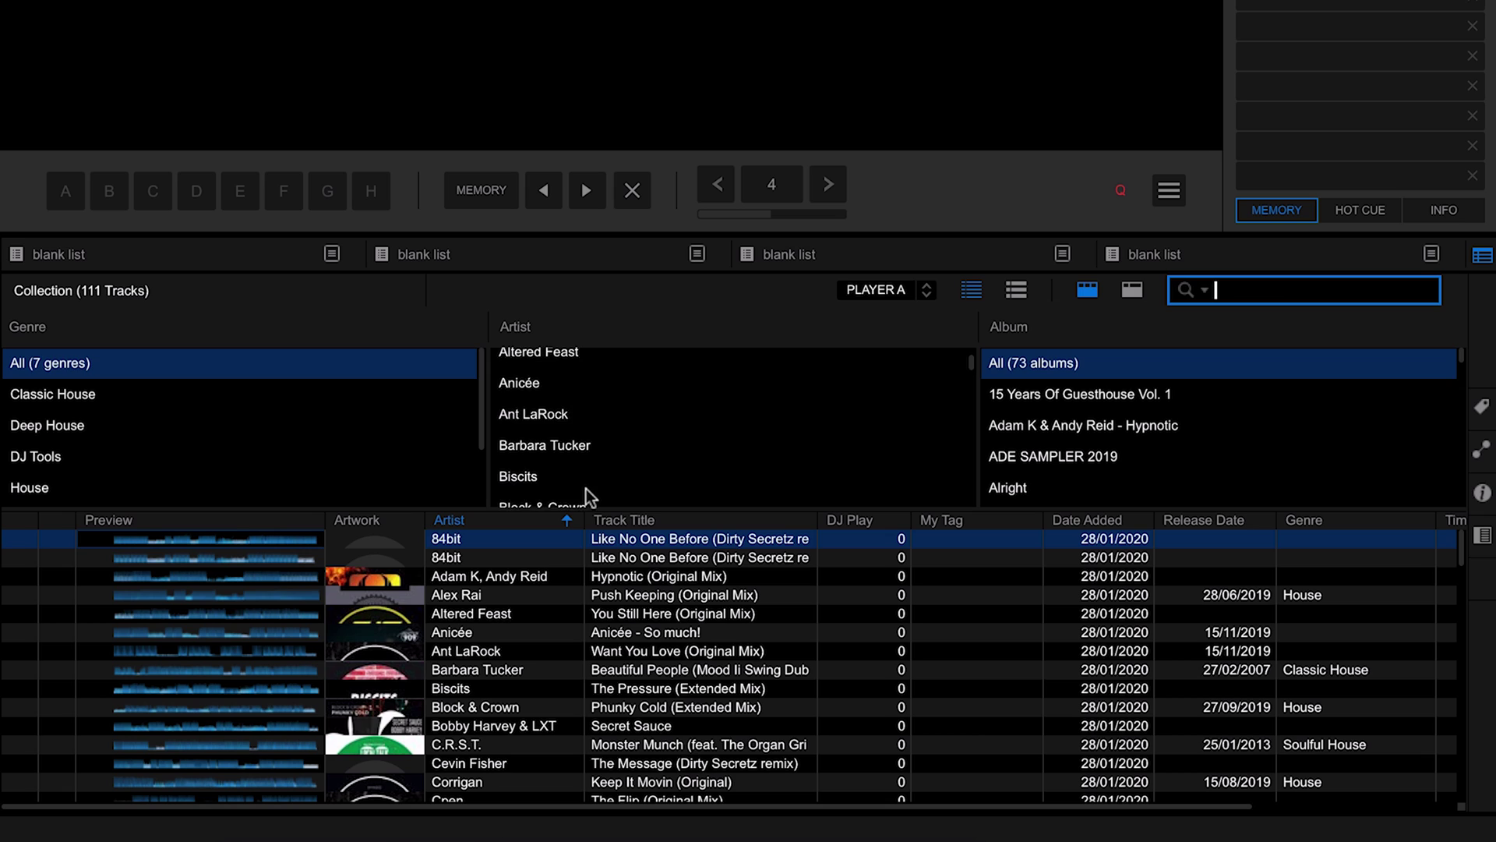
{"action": "scroll", "coordinate": [538, 414], "scroll_direction": "up", "scroll_amount": 1}
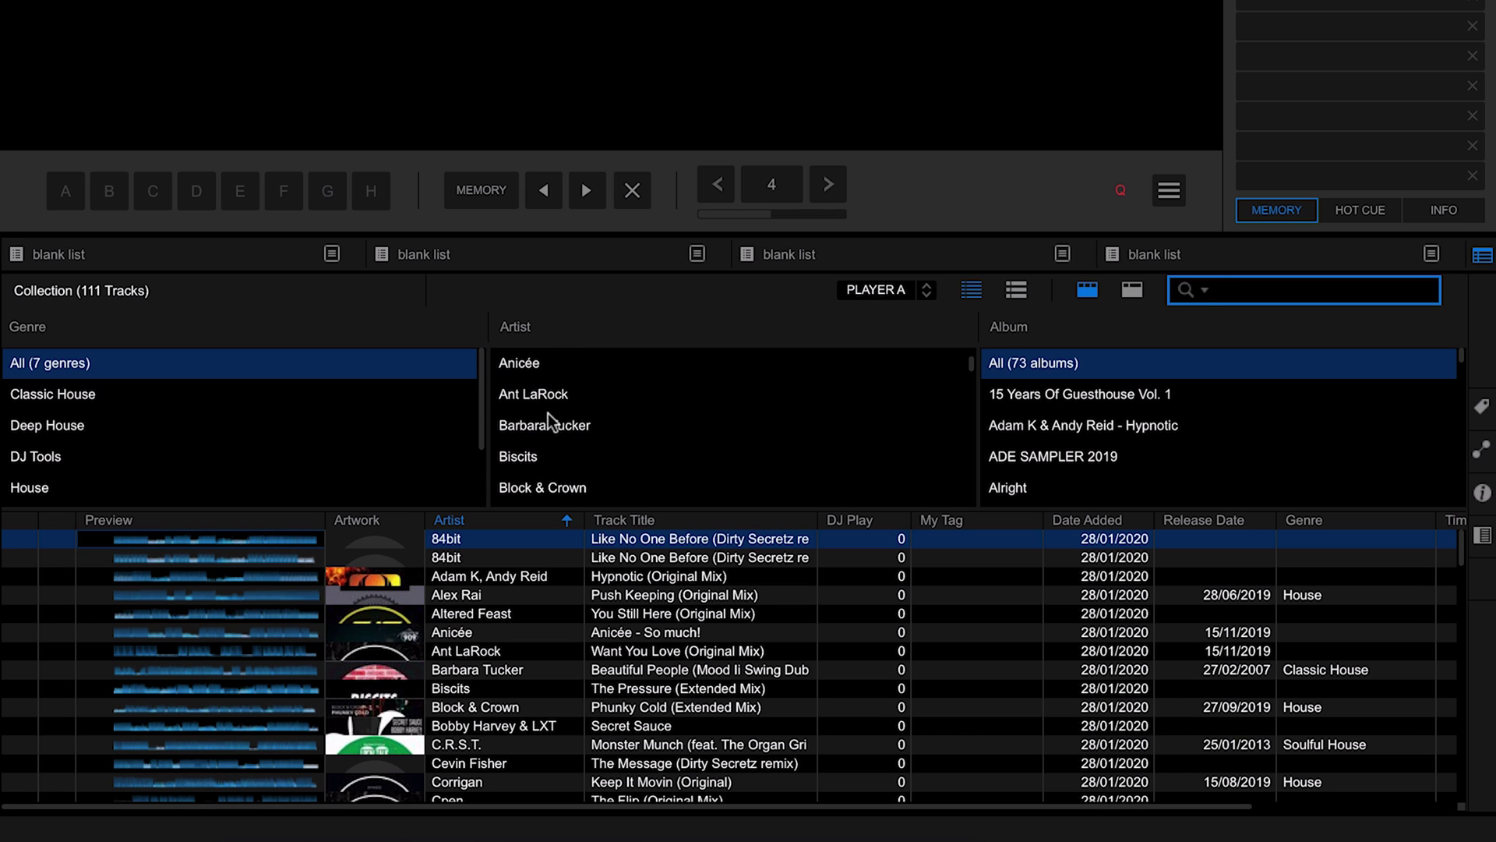
{"action": "left_click", "coordinate": [583, 397]}
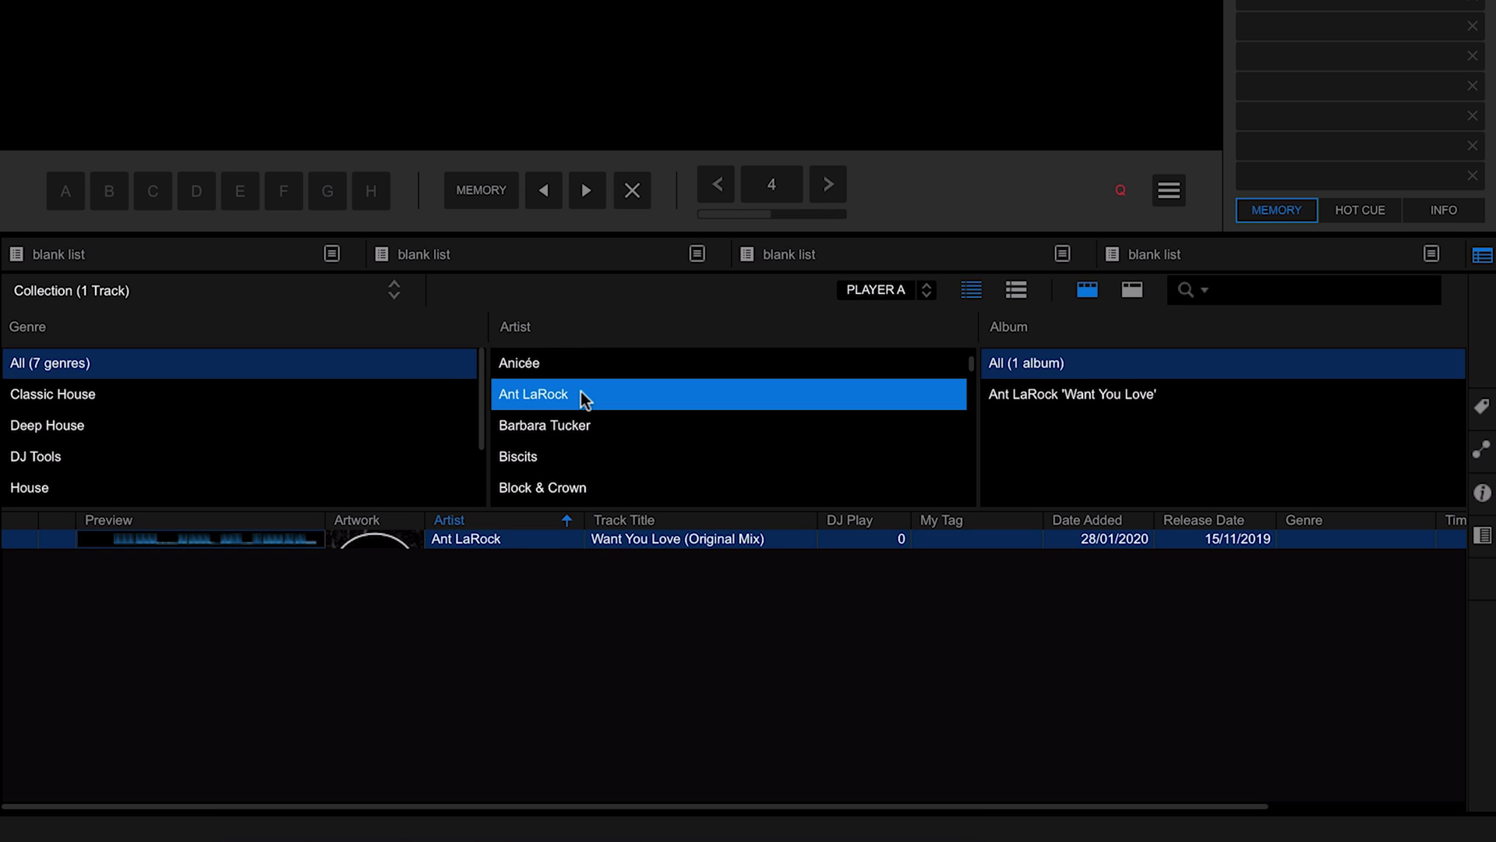
{"action": "scroll", "coordinate": [592, 383], "scroll_direction": "up", "scroll_amount": 3}
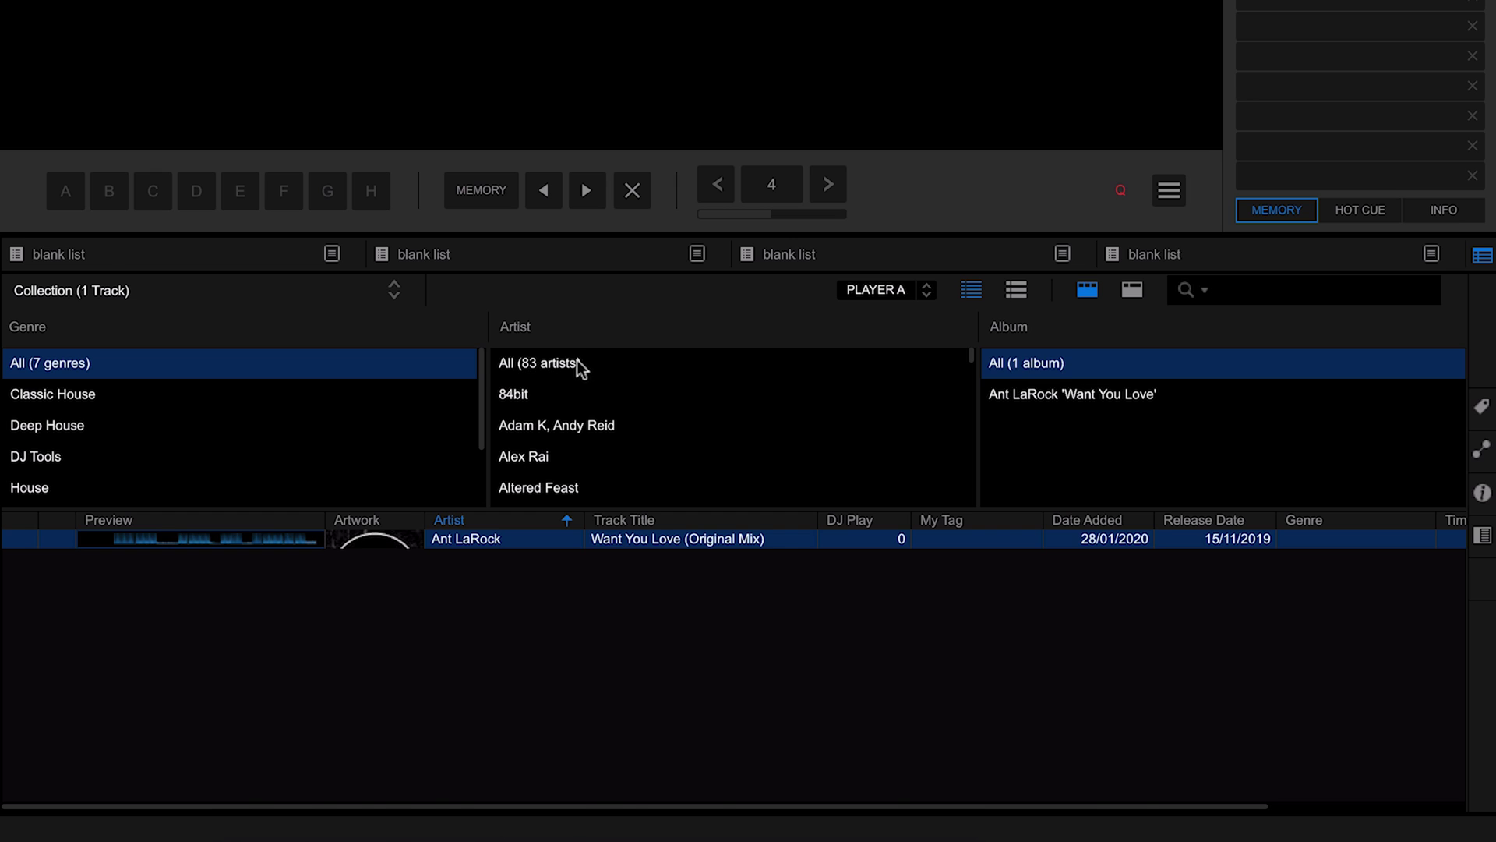
{"action": "left_click", "coordinate": [578, 360]}
Filter to Deep House and Dirty Secretz, then reset artists and genres back to All
{"action": "scroll", "coordinate": [174, 385], "scroll_direction": "down", "scroll_amount": 1}
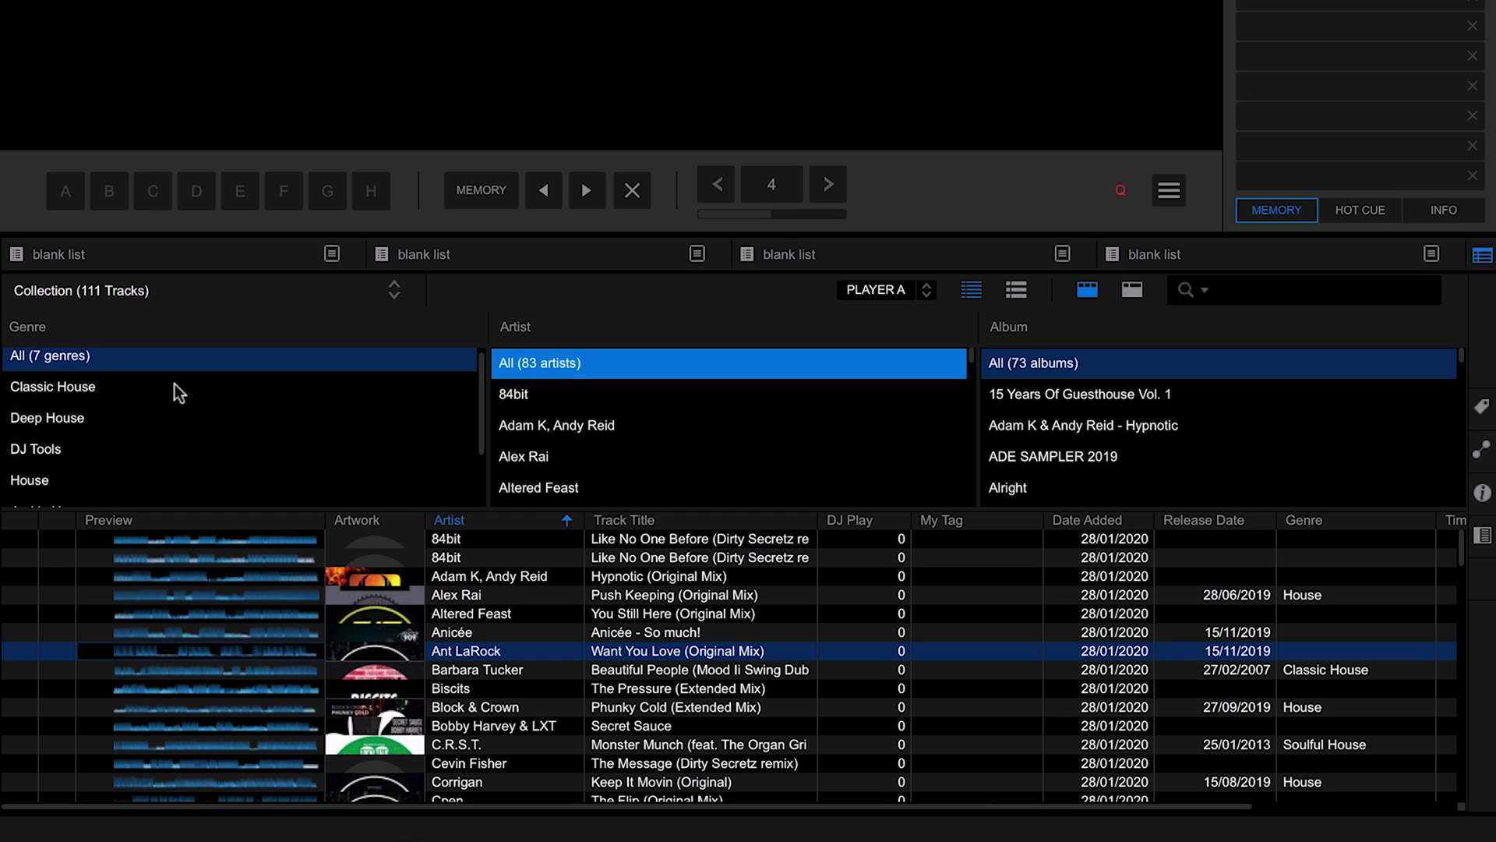
{"action": "left_click", "coordinate": [77, 420]}
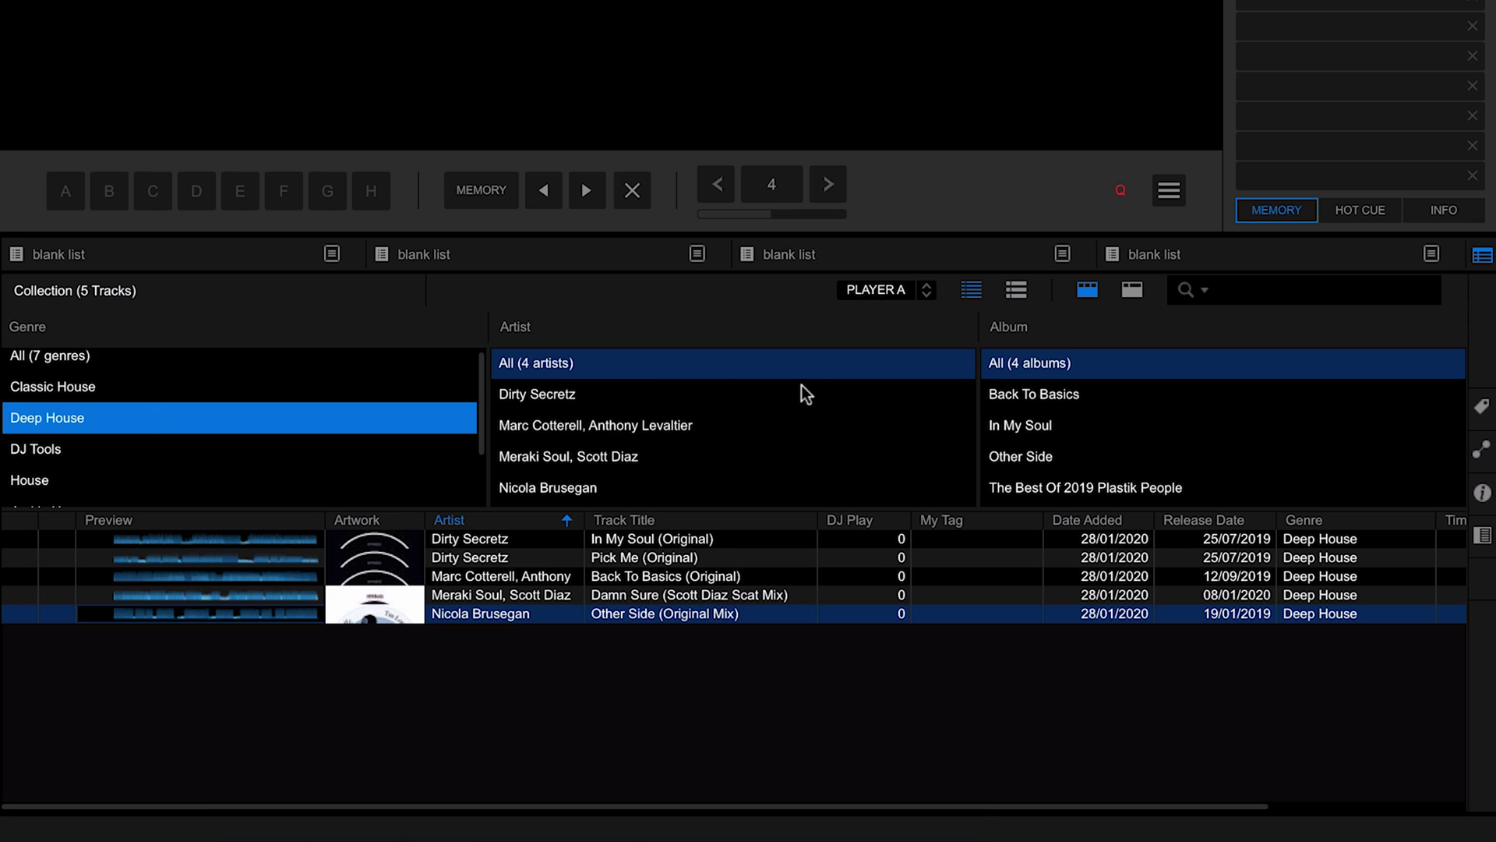
{"action": "left_click", "coordinate": [564, 402]}
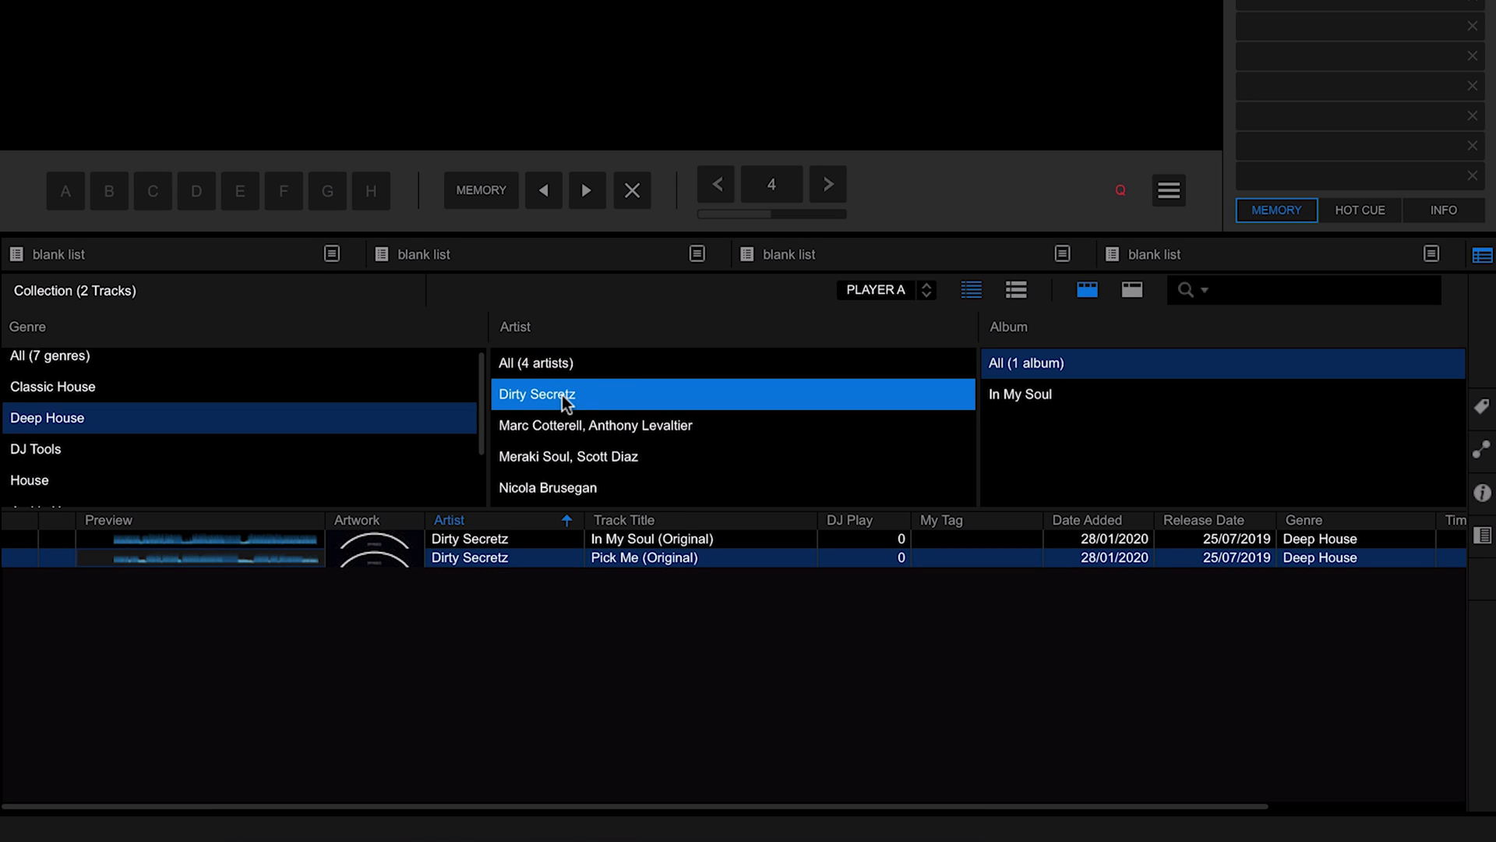
{"action": "left_click", "coordinate": [566, 366]}
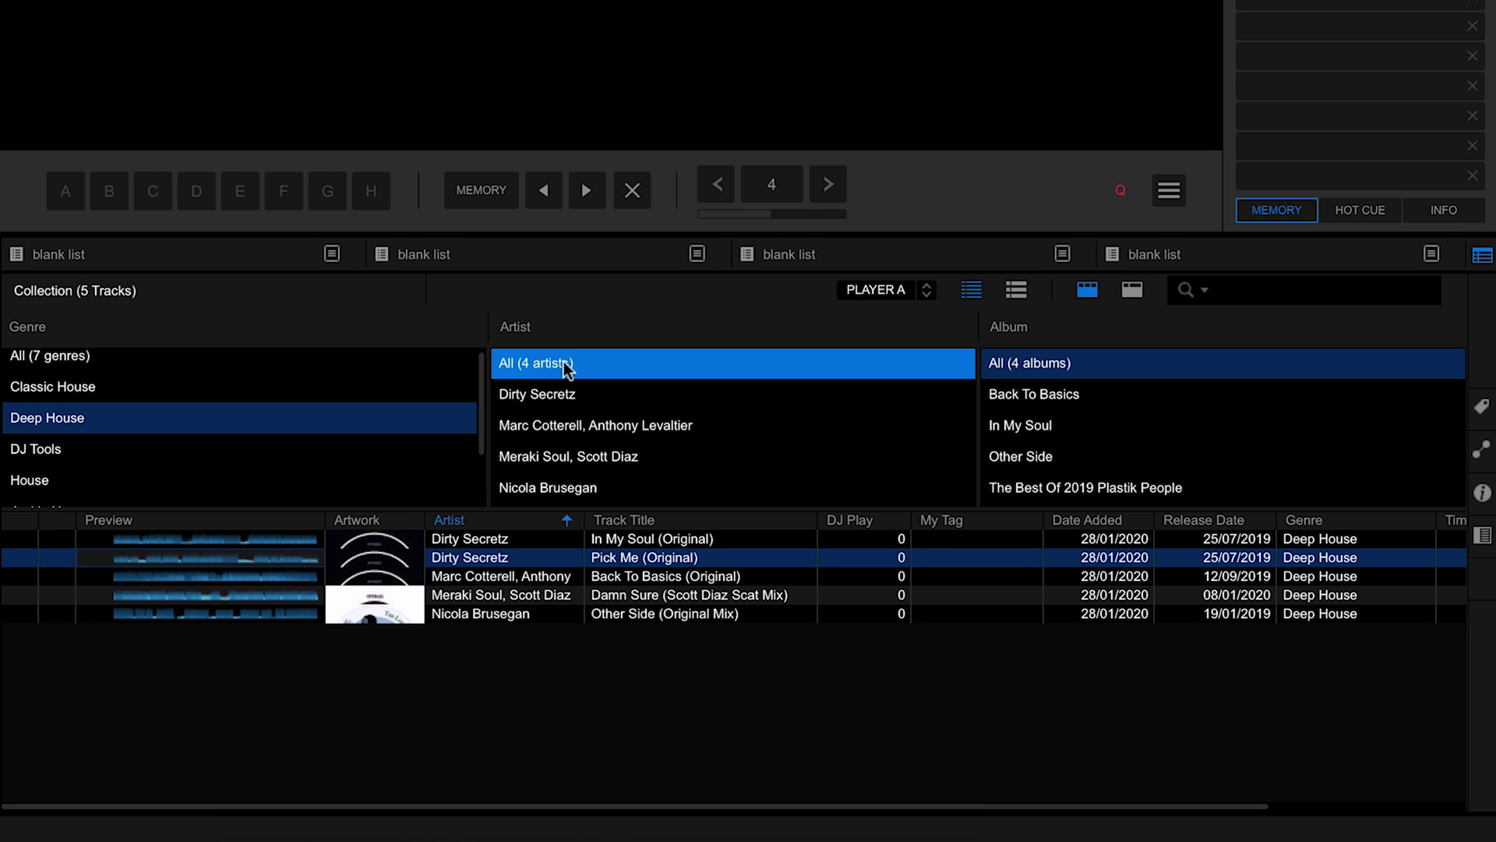
{"action": "left_click", "coordinate": [111, 356]}
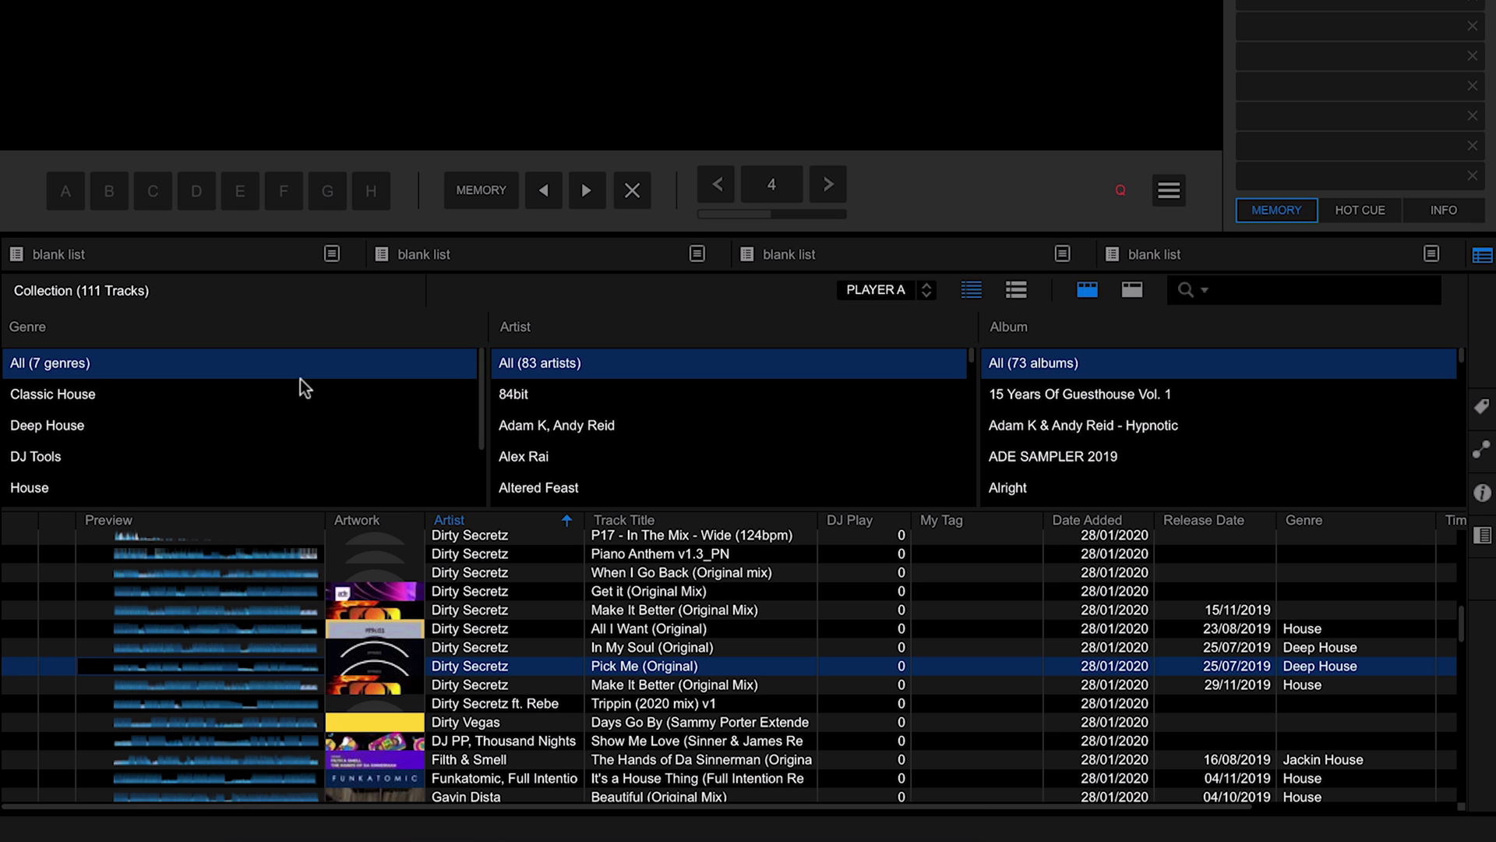
{"action": "left_click", "coordinate": [1134, 291]}
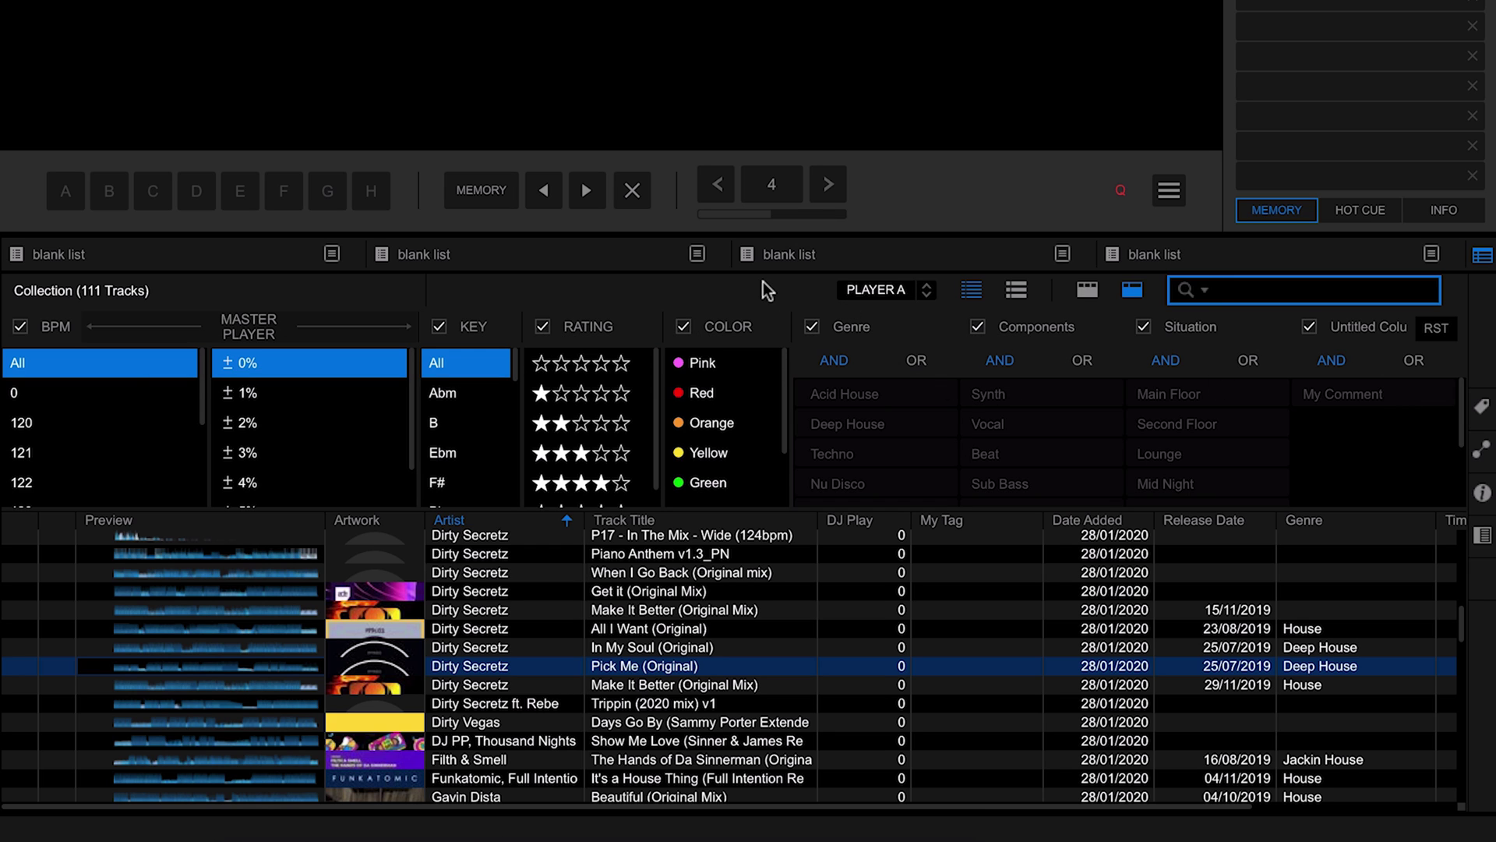
Filter by key Fm, reset the key filter to All, and hide the track filter
{"action": "scroll", "coordinate": [721, 401], "scroll_direction": "down", "scroll_amount": 2}
{"action": "scroll", "coordinate": [721, 401], "scroll_direction": "up", "scroll_amount": 2}
{"action": "scroll", "coordinate": [480, 390], "scroll_direction": "down", "scroll_amount": 3}
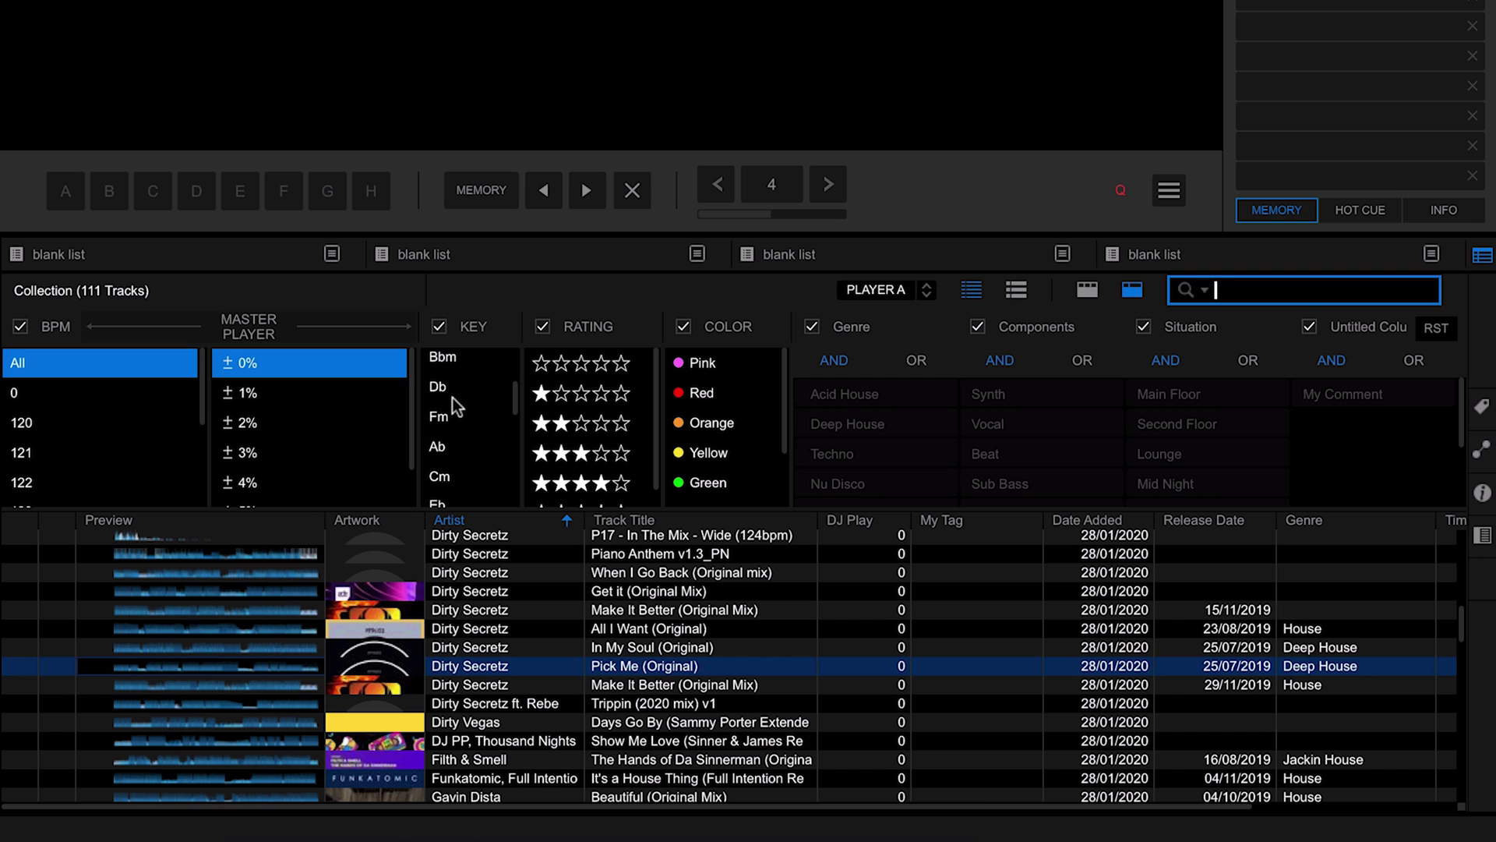
{"action": "left_click", "coordinate": [459, 417]}
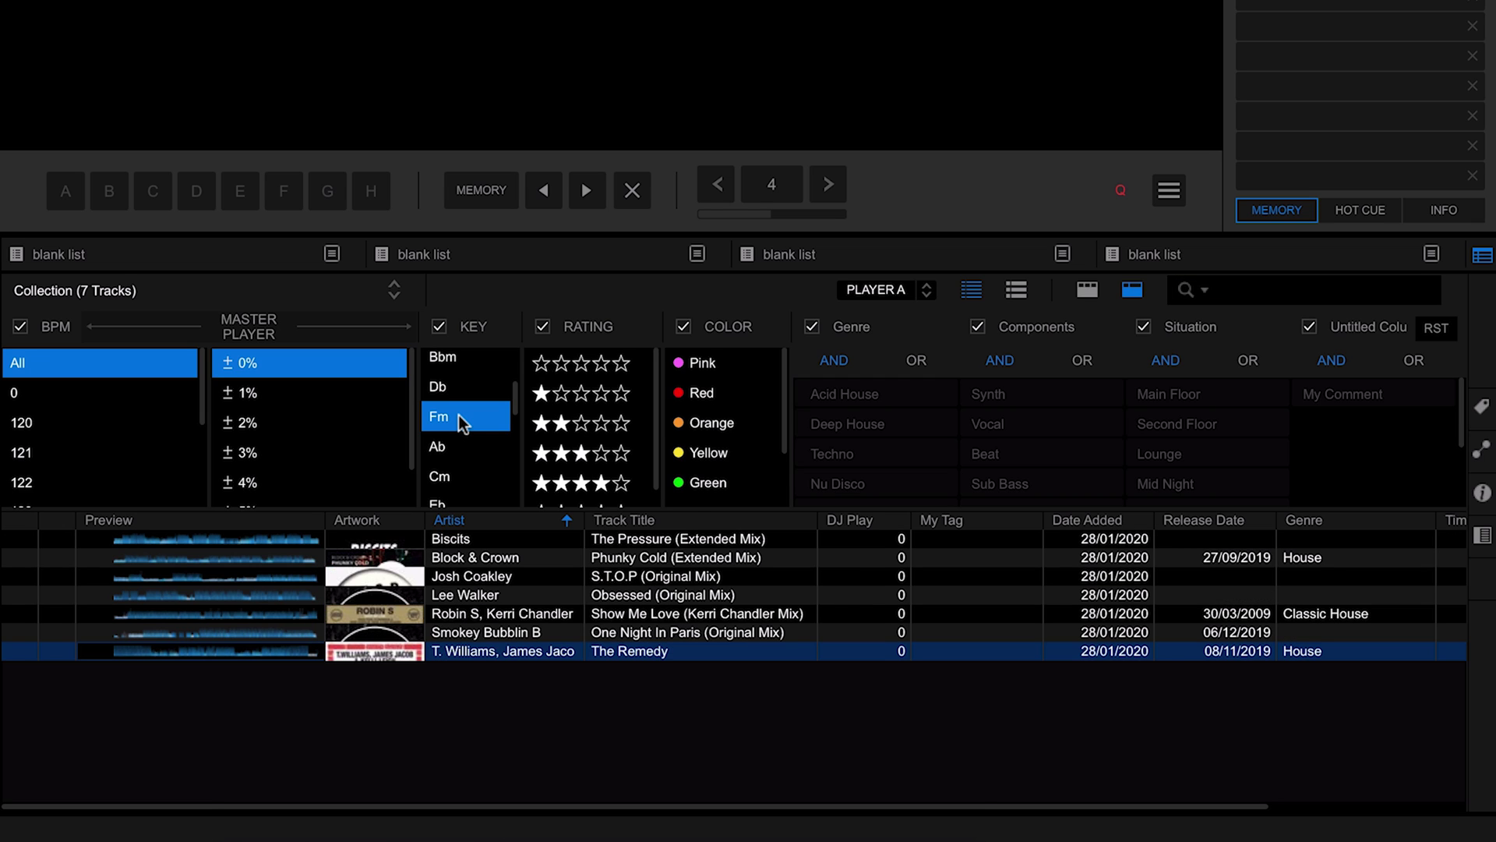
{"action": "left_click", "coordinate": [458, 415]}
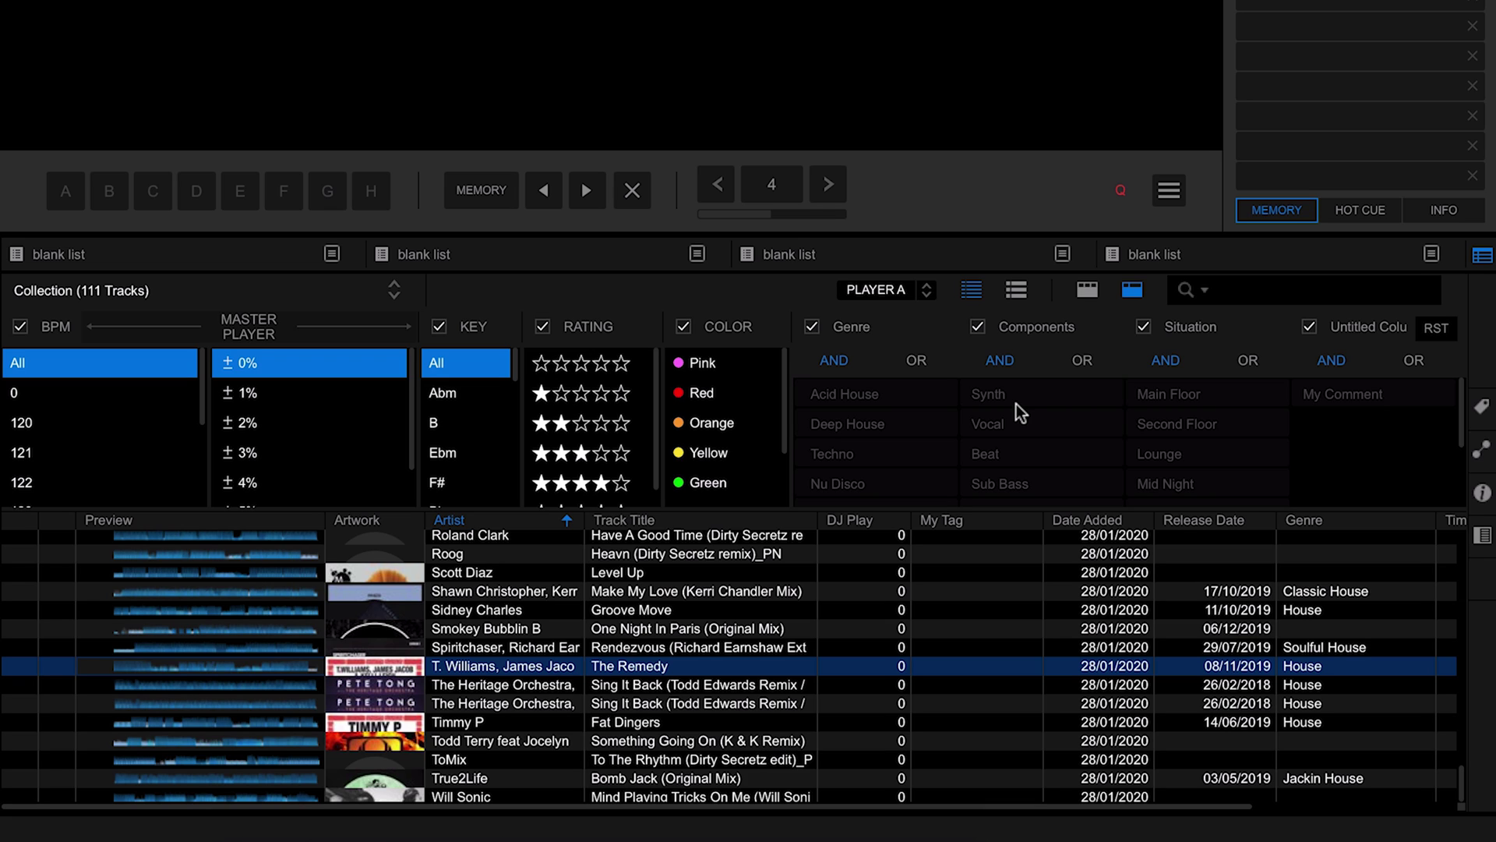
{"action": "left_click", "coordinate": [1132, 291]}
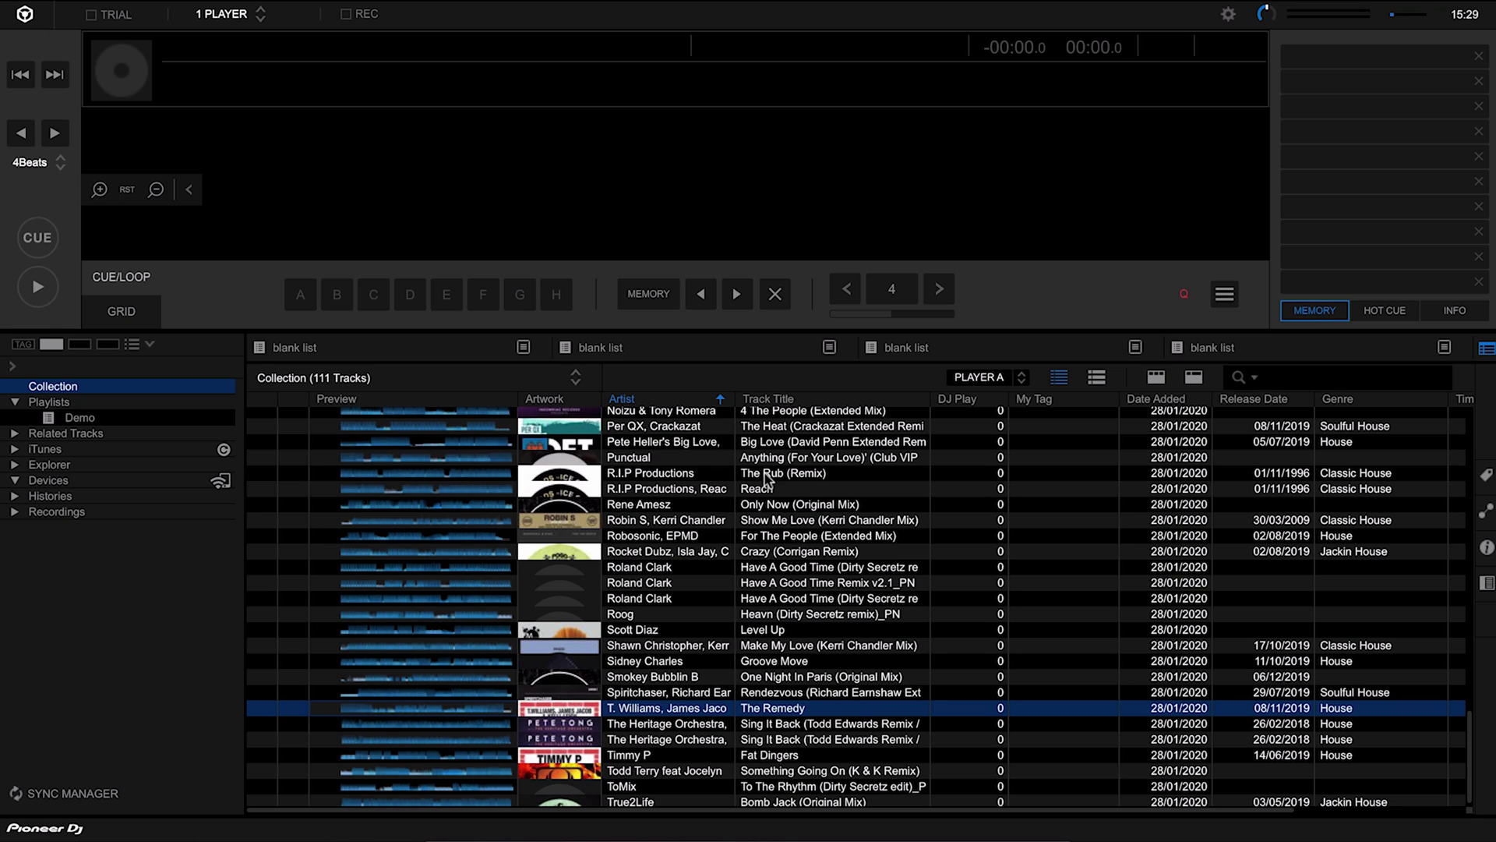
Change the window layout from 1 PLAYER to FULL BROWSER, showing the 111-track collection without decks
{"action": "scroll", "coordinate": [767, 475], "scroll_direction": "up", "scroll_amount": 5}
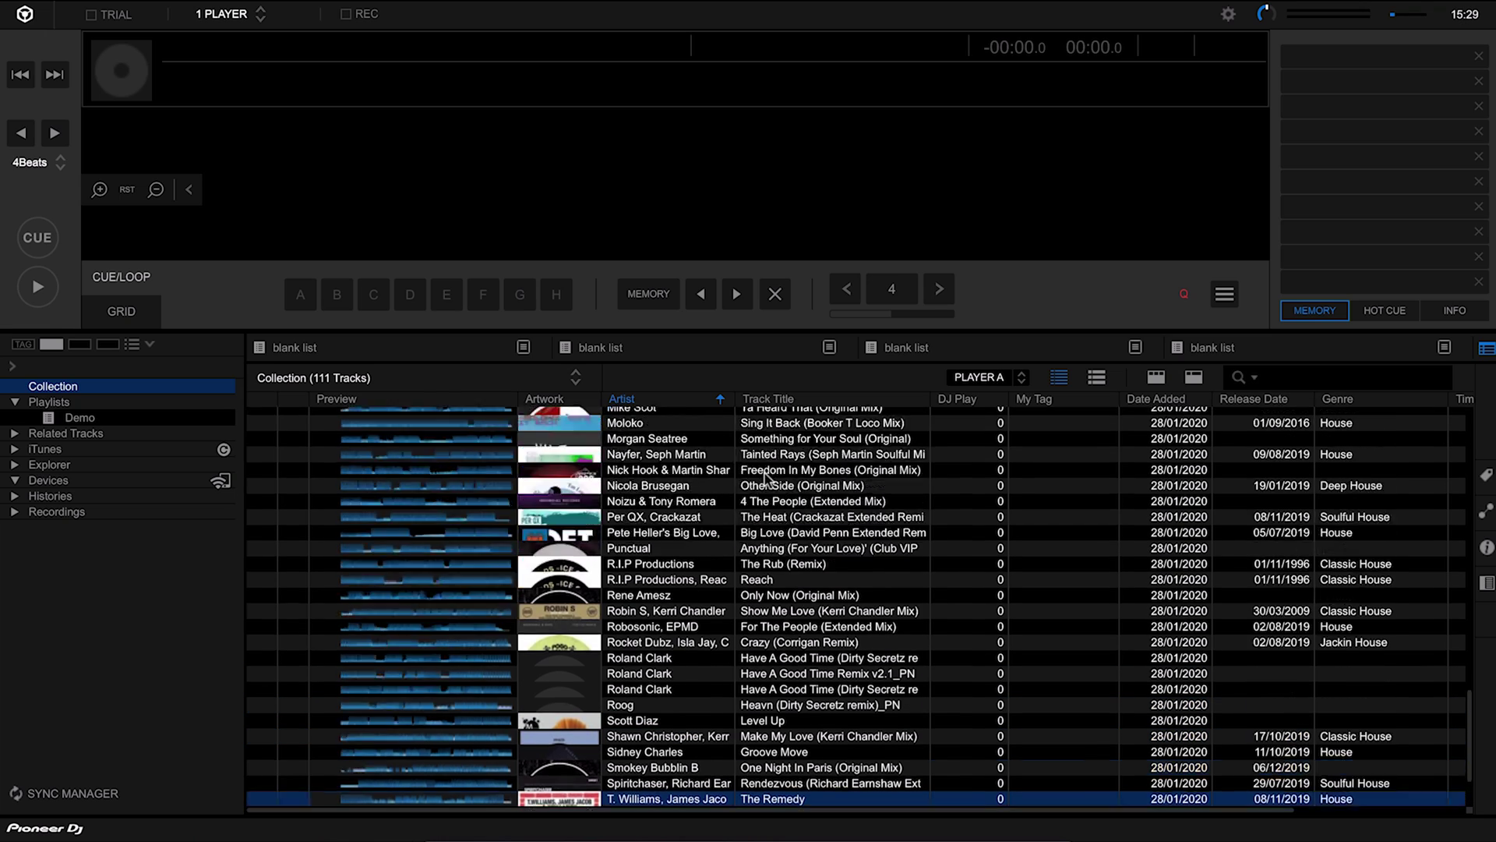
{"action": "scroll", "coordinate": [724, 569], "scroll_direction": "up", "scroll_amount": 3}
{"action": "scroll", "coordinate": [724, 569], "scroll_direction": "up", "scroll_amount": 2}
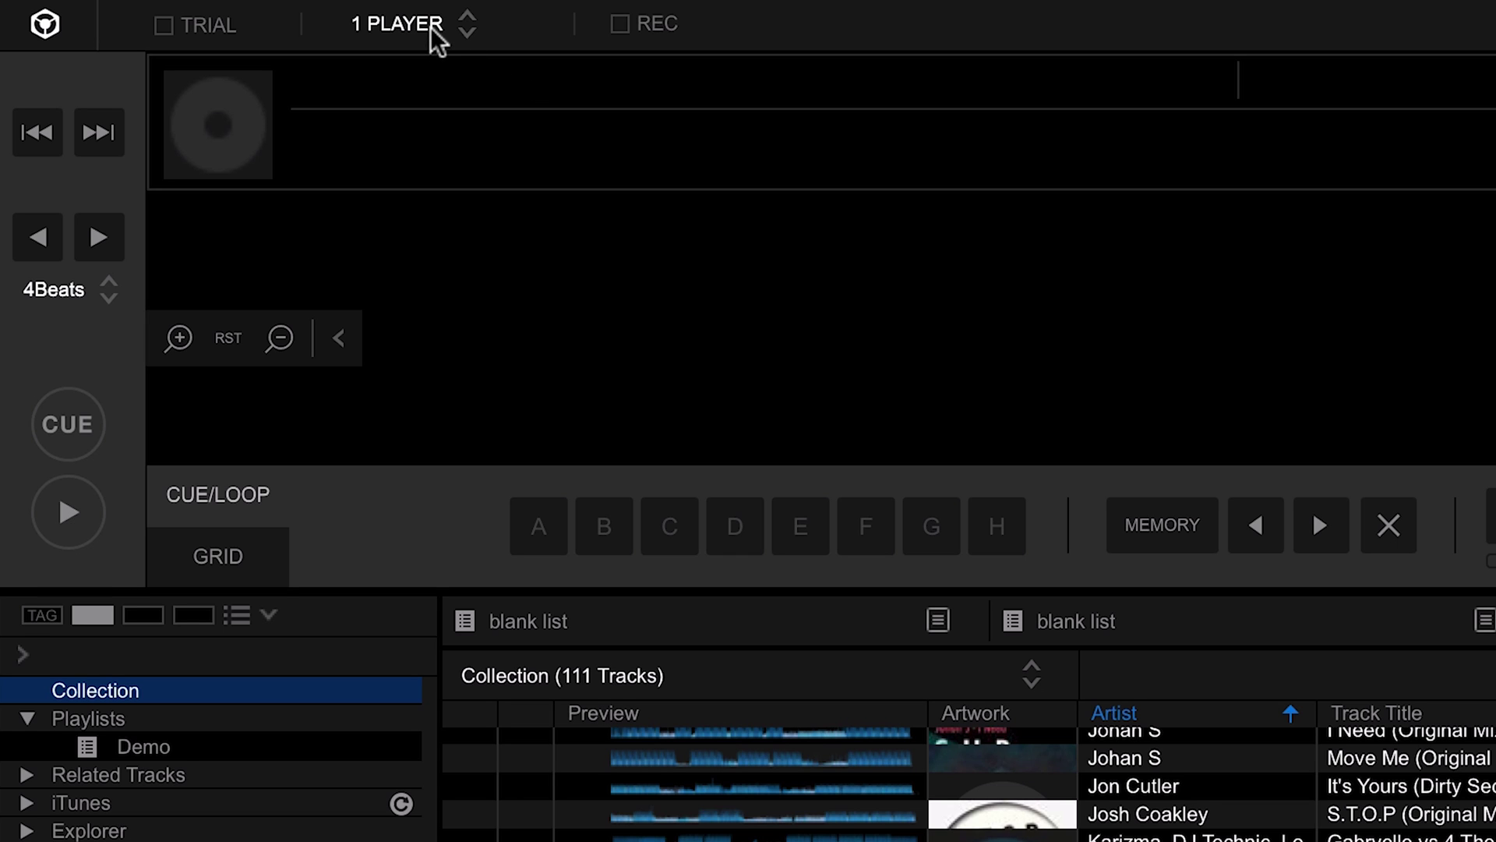
{"action": "left_click", "coordinate": [242, 14]}
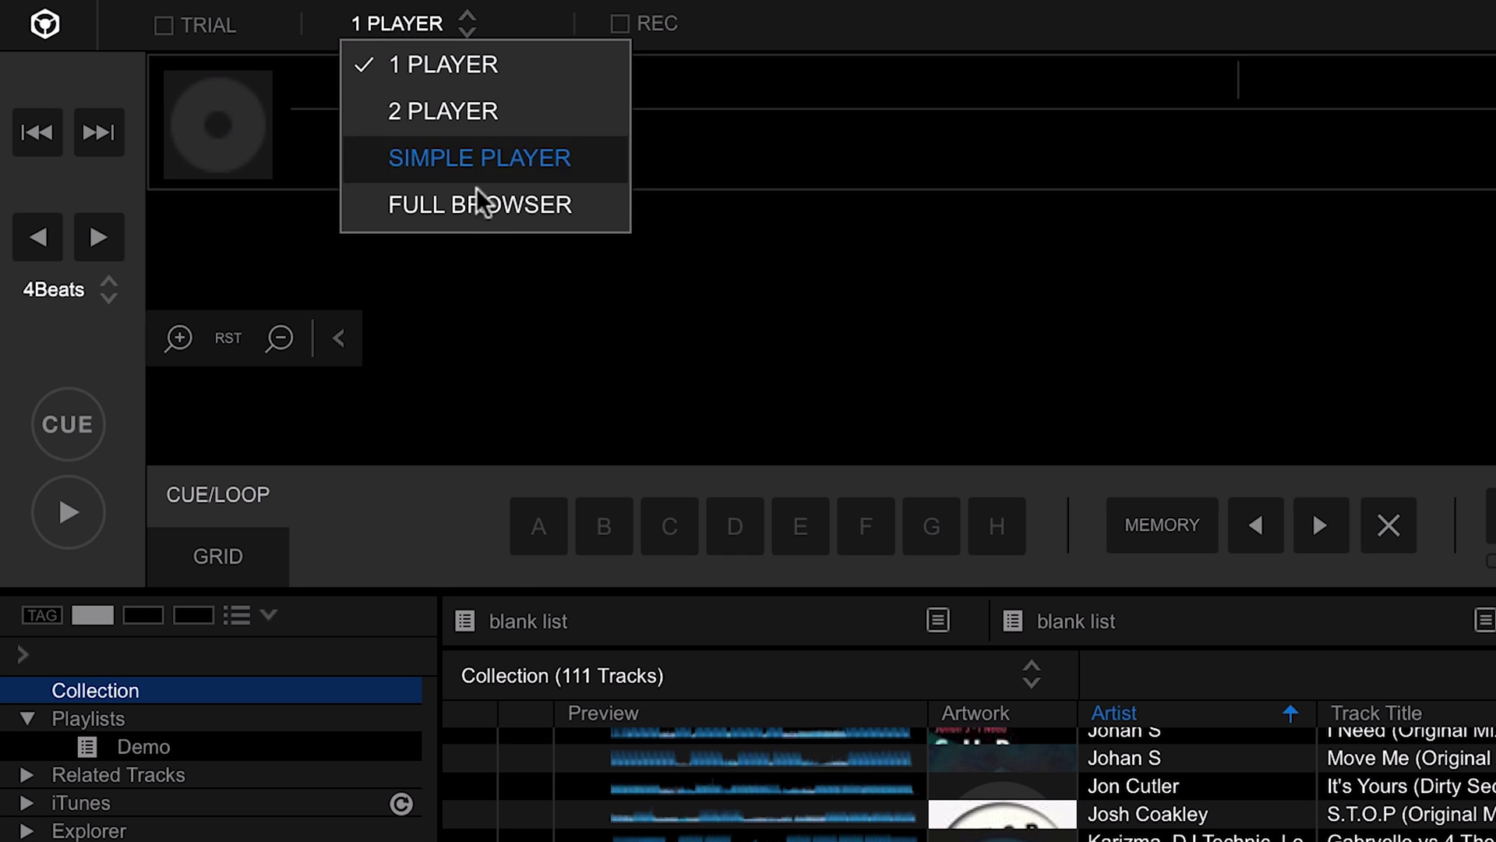
{"action": "left_click", "coordinate": [488, 207]}
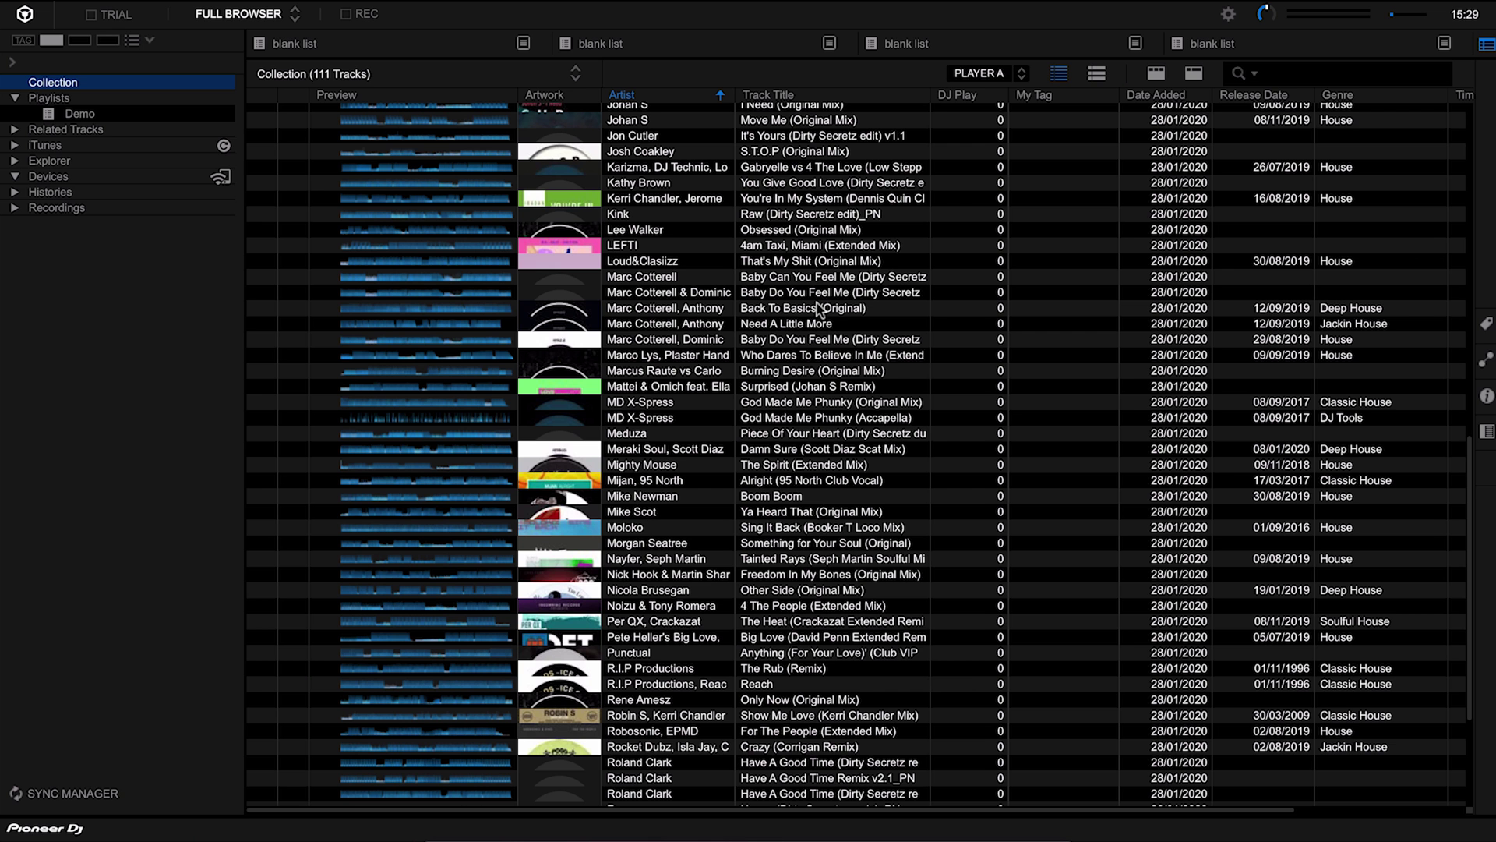
{"action": "scroll", "coordinate": [1468, 552], "scroll_direction": "up", "scroll_amount": 3}
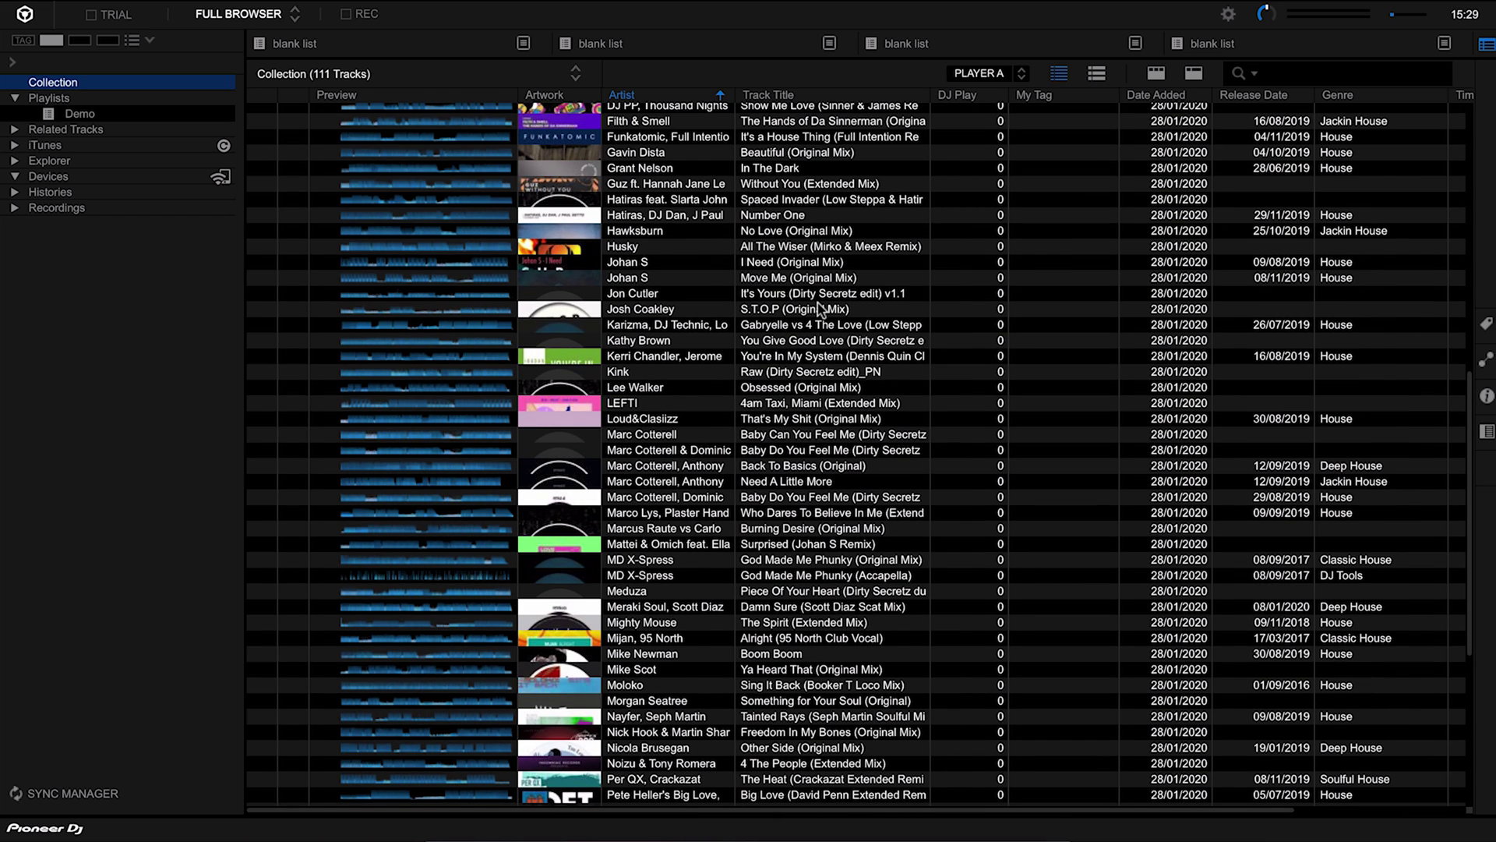
{"action": "left_click", "coordinate": [260, 14]}
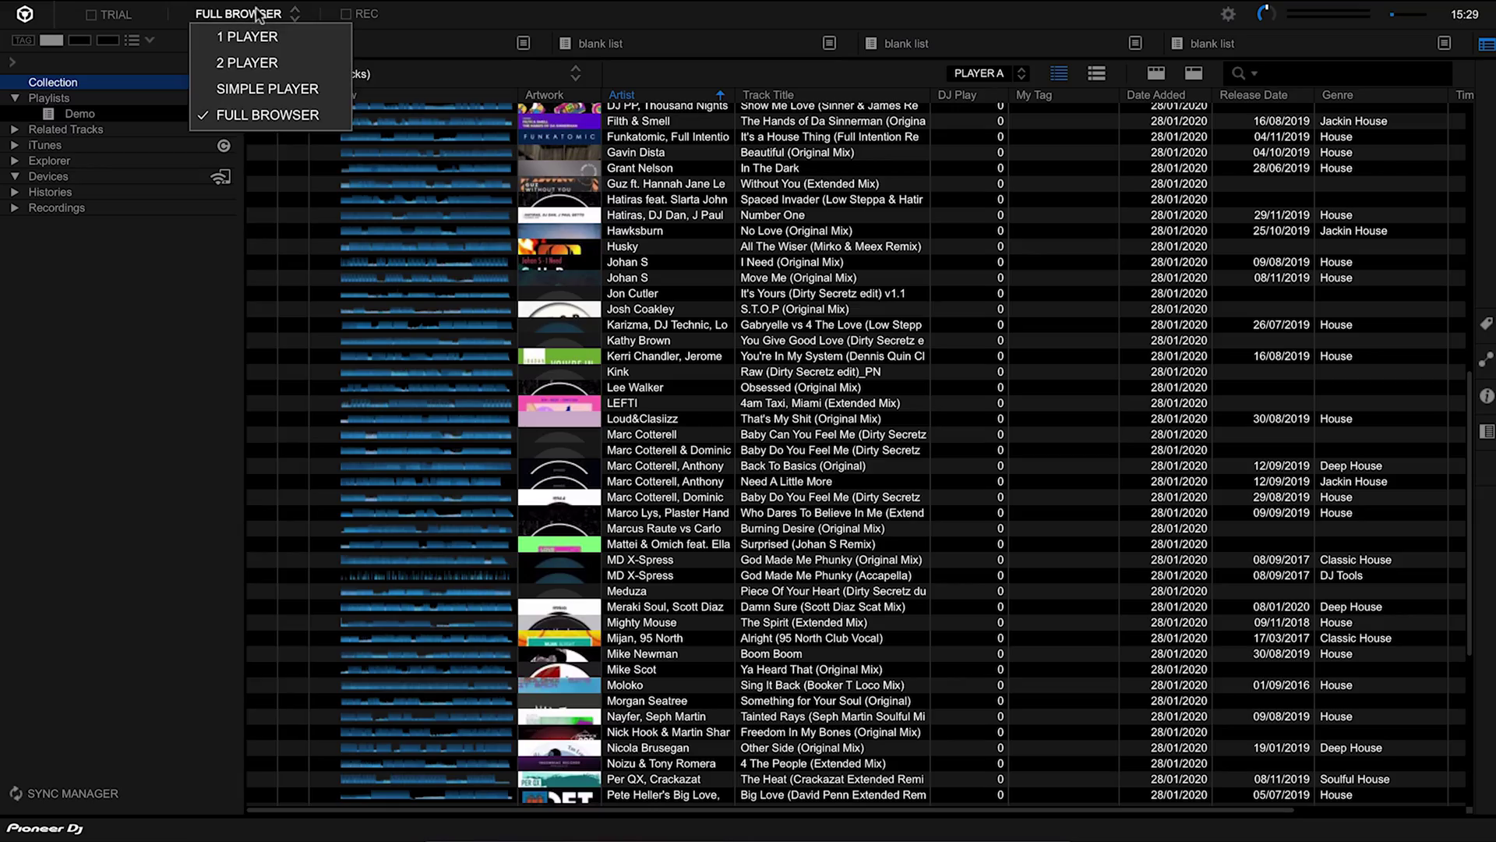